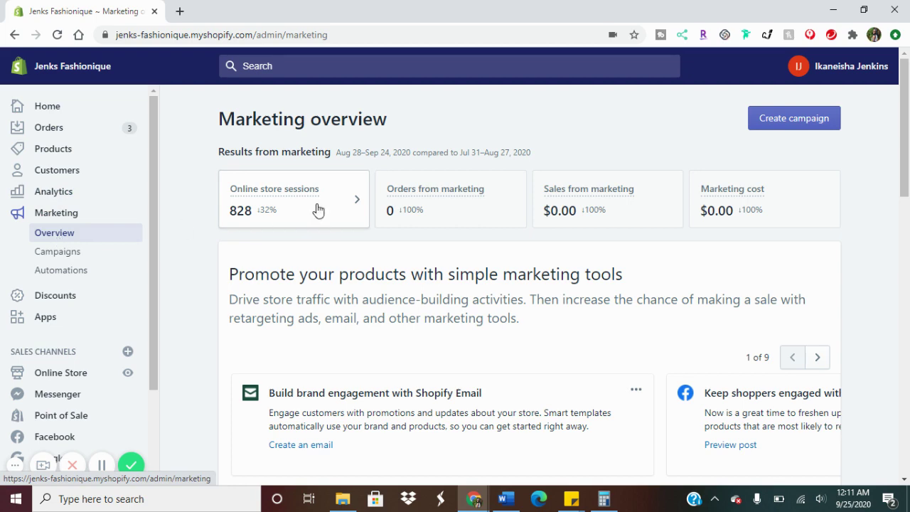
Create a marketing campaign with the Shopify Email activity and dismiss the pricing reminder.
left_click(781, 120)
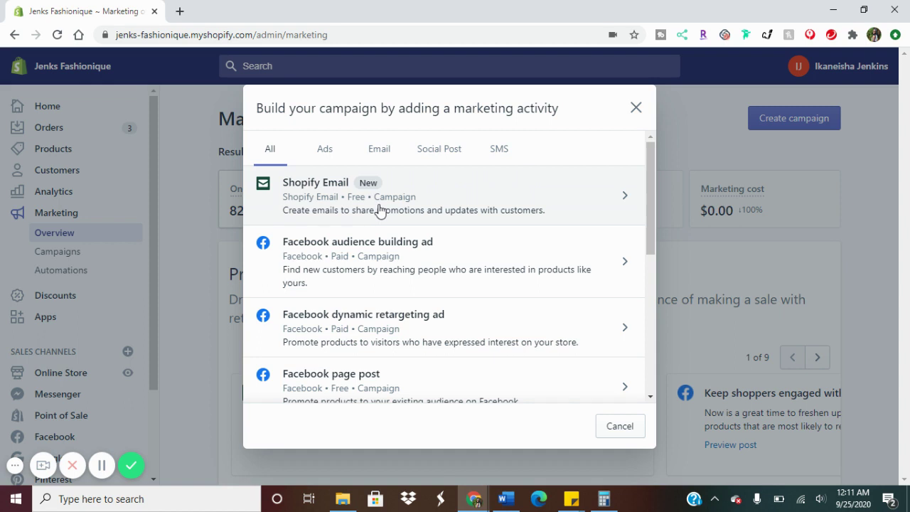
left_click(379, 209)
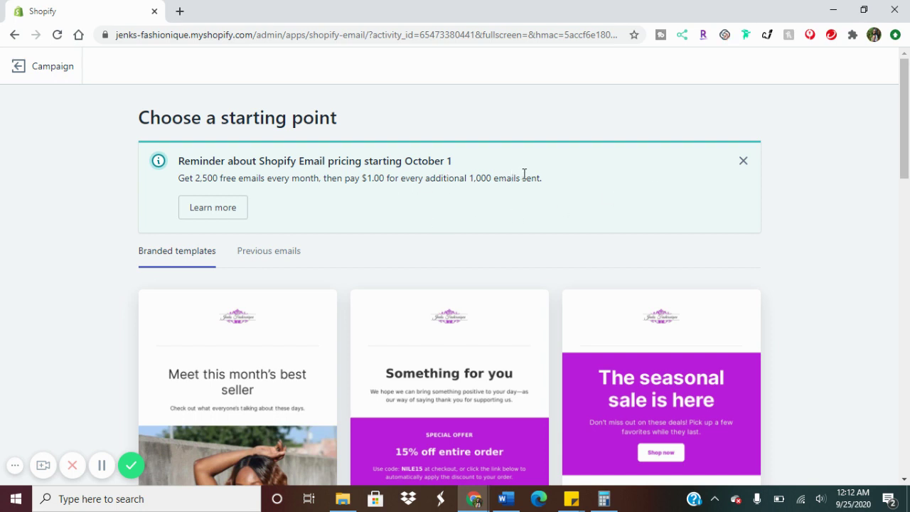
left_click(744, 161)
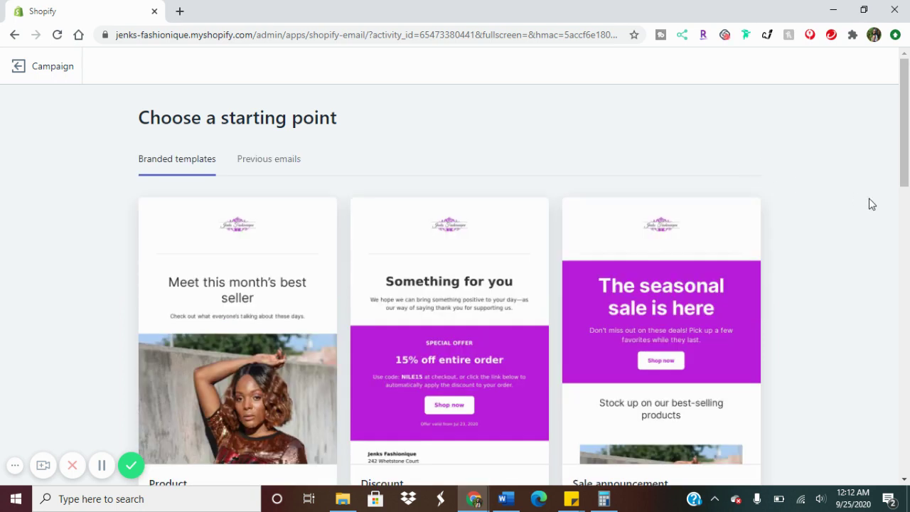
Look through the available branded email templates, from Product to Blank.
scroll(871, 204, "down", 7)
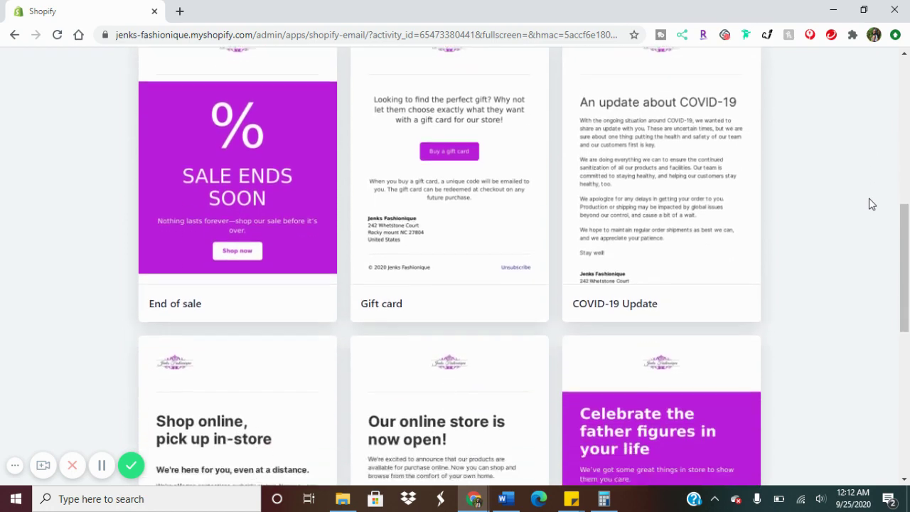
scroll(871, 204, "down", 7)
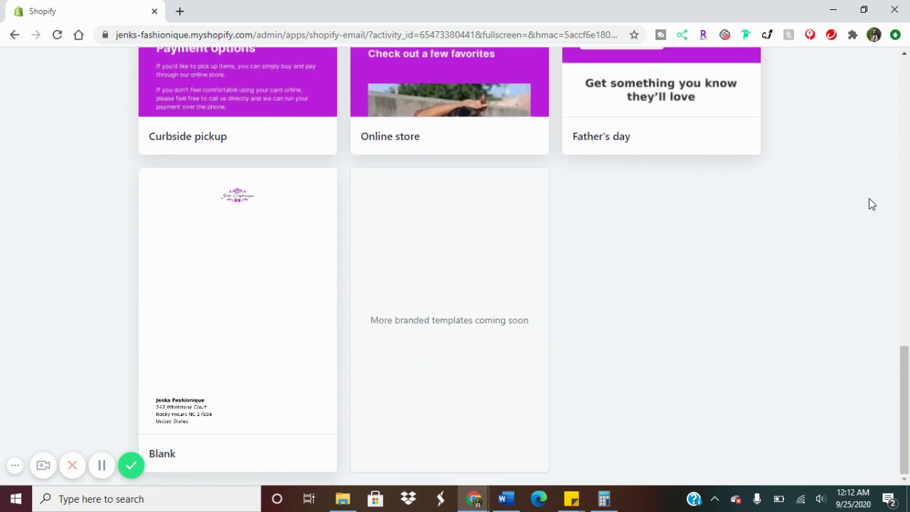
scroll(871, 204, "up", 4)
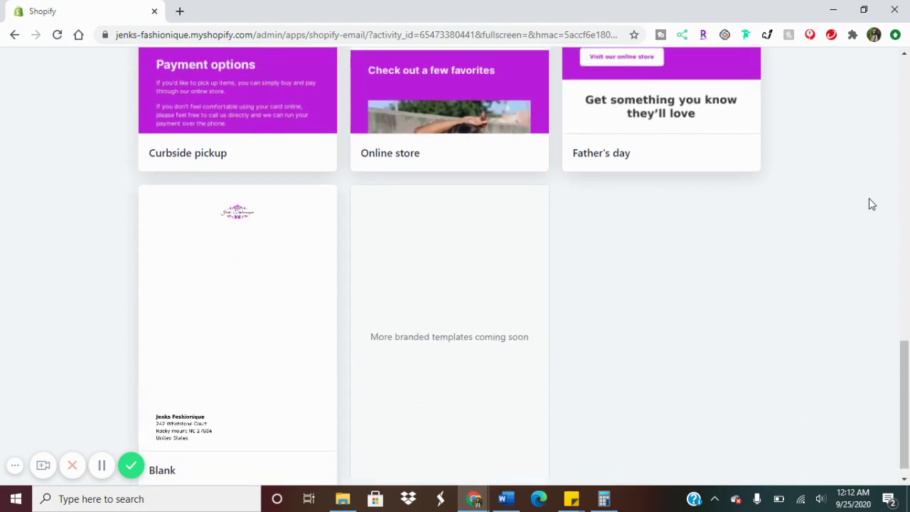
scroll(871, 204, "down", 3)
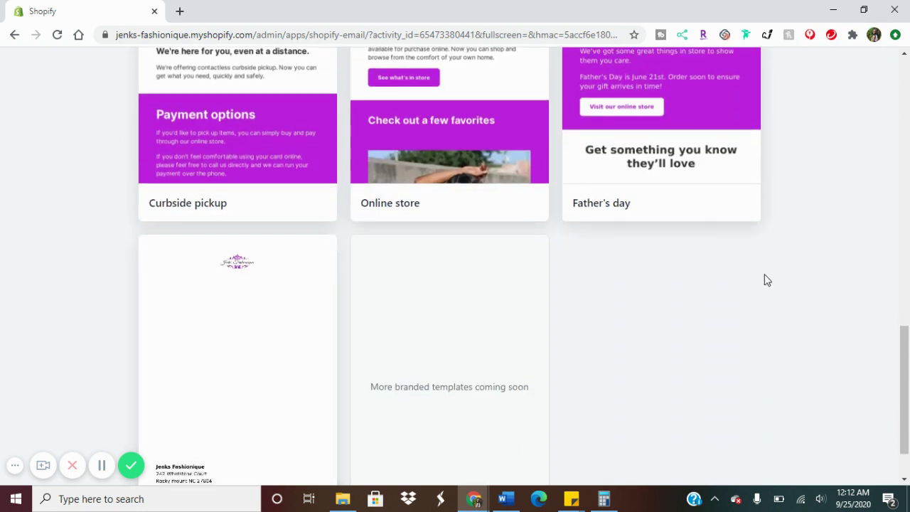
scroll(787, 266, "up", 4)
scroll(787, 267, "up", 7)
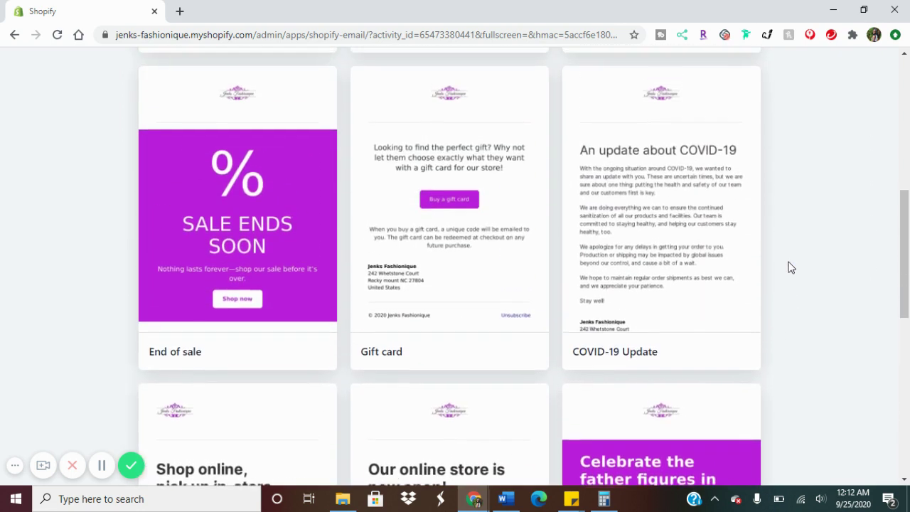
scroll(787, 267, "up", 1)
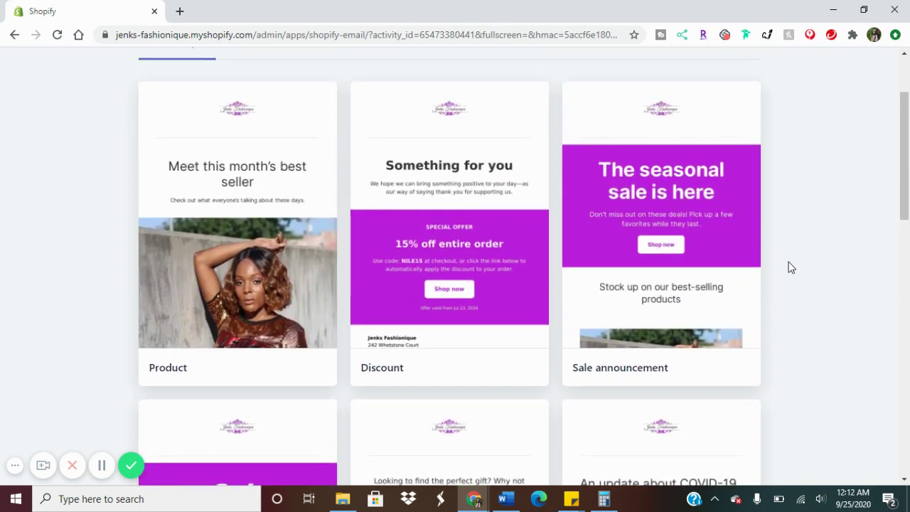
scroll(787, 266, "down", 1)
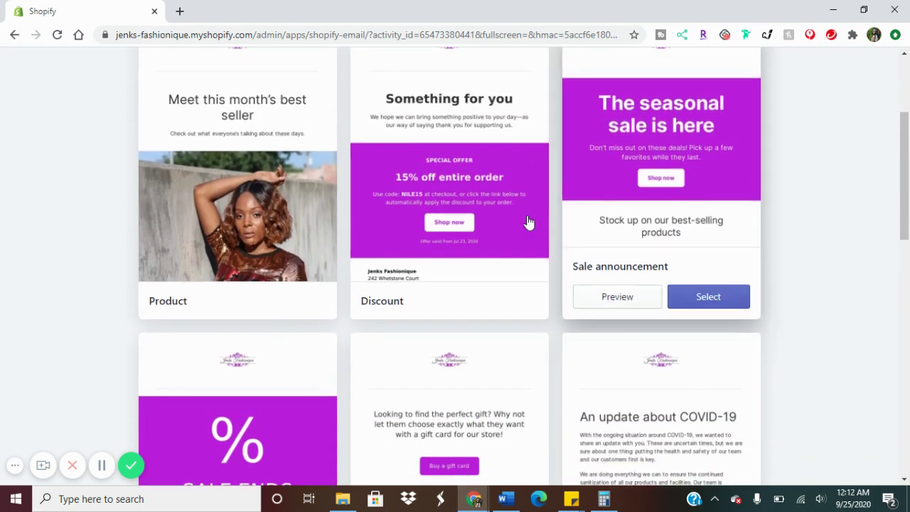
Choose the Sale announcement template as the starting point for the email.
mouse_move(443, 256)
mouse_move(597, 249)
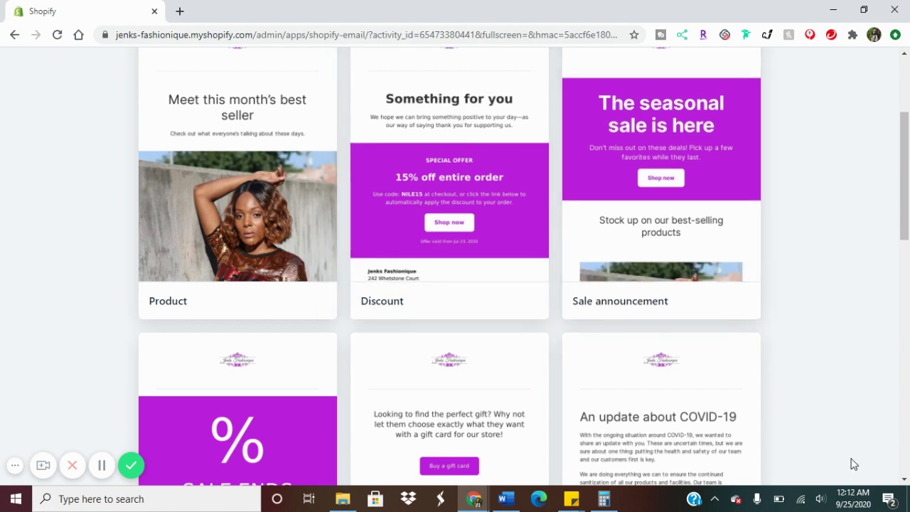
mouse_move(664, 178)
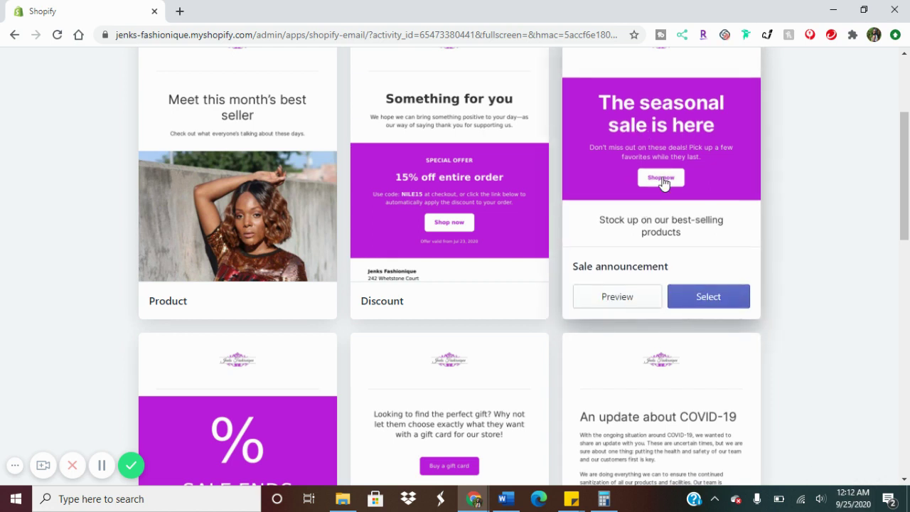
left_click(706, 303)
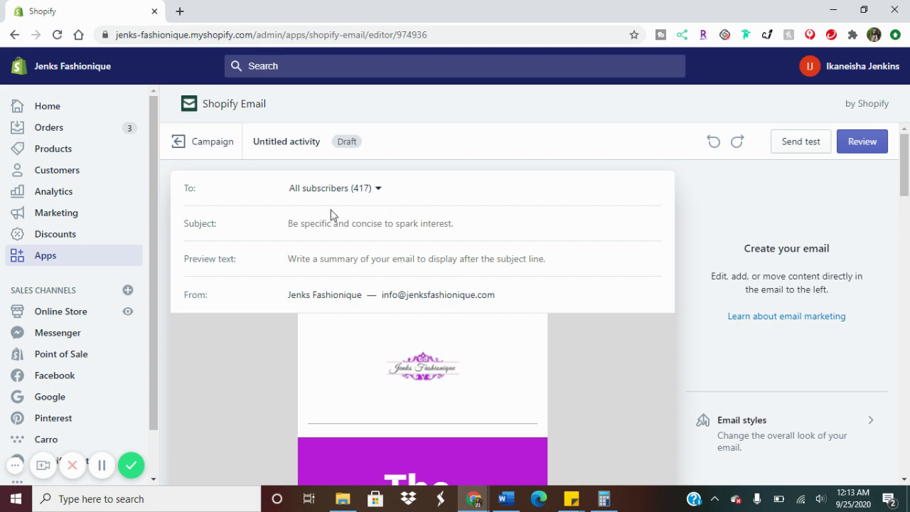
Review the customer groups and set the email's recipients to All subscribers.
left_click(379, 190)
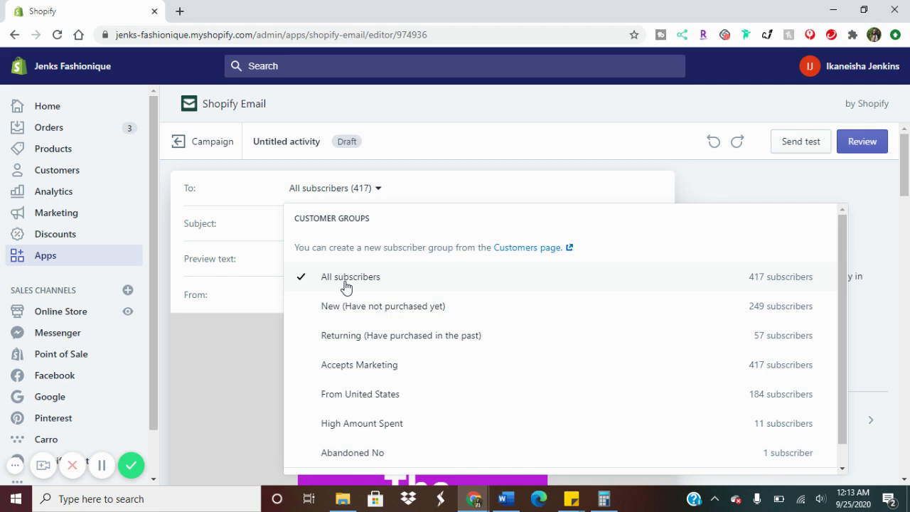
scroll(345, 286, "down", 1)
scroll(346, 286, "up", 1)
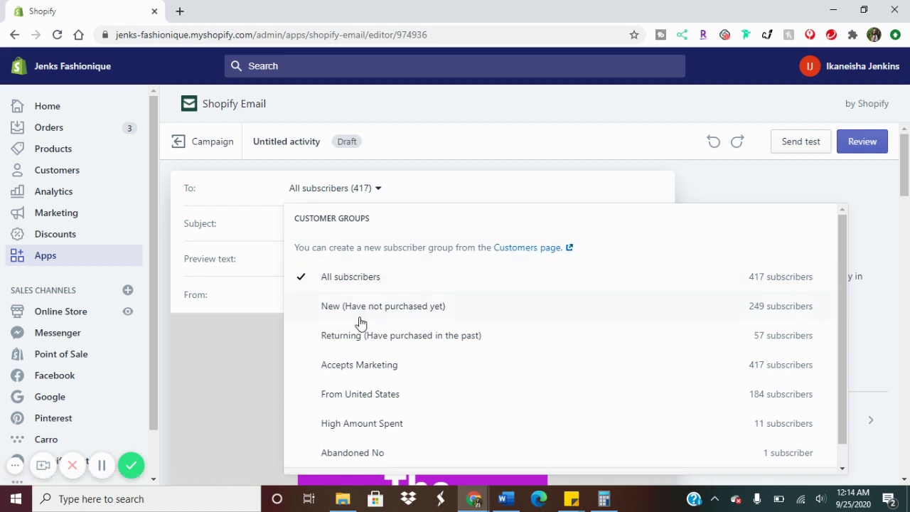
left_click(349, 281)
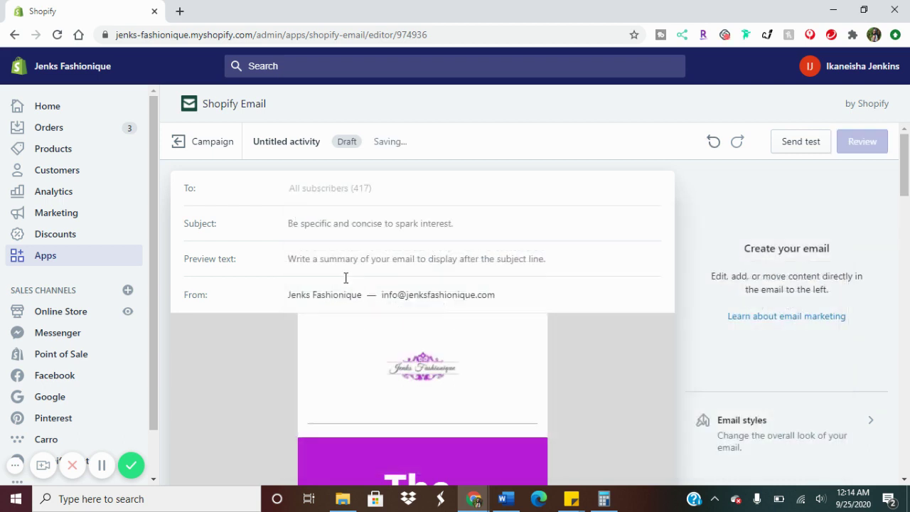
Enter "Chile! All Clearance is Now 30% Off!" as the email subject.
left_click(381, 223)
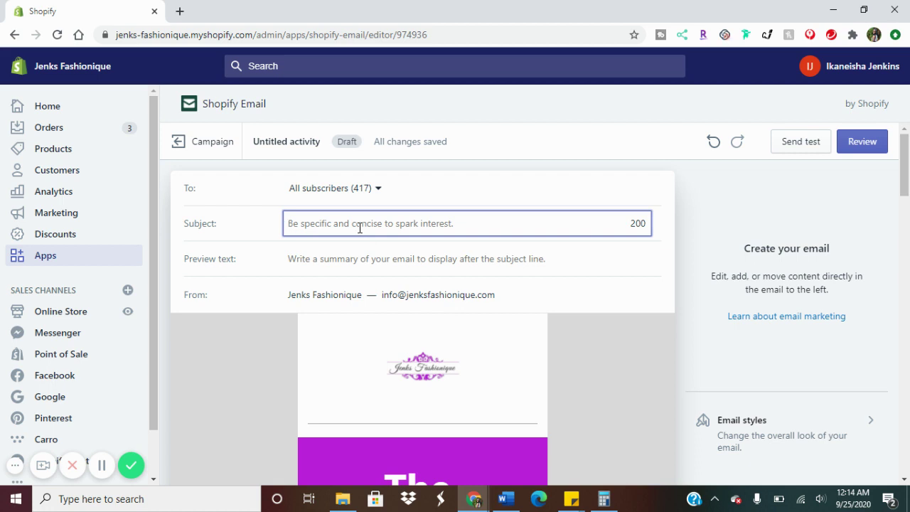
type("Chi")
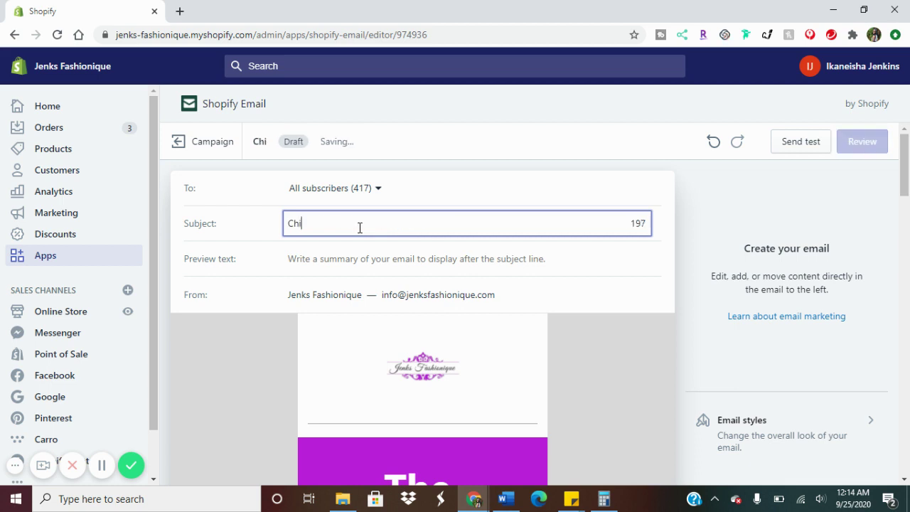
type("le! All Clearna")
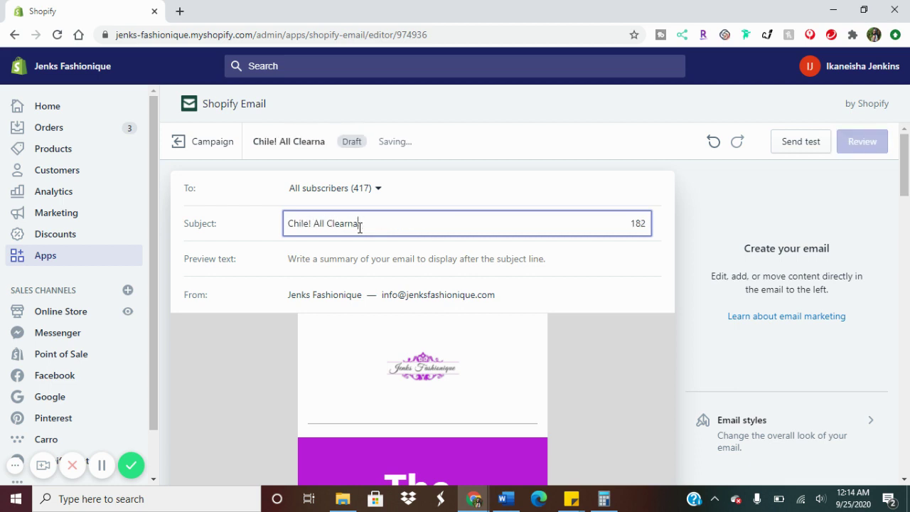
key("BackSpace")
key("BackSpace")
type("ance is n")
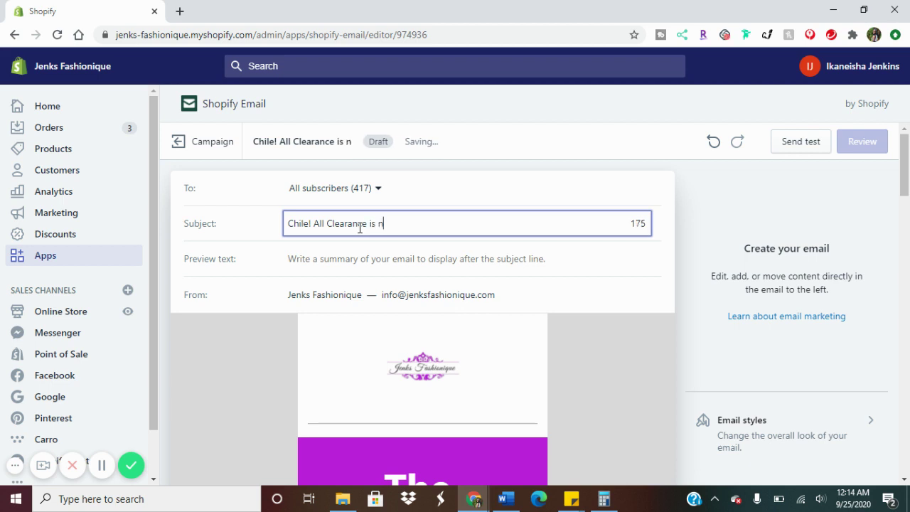
key("BackSpace")
type("Now 30%")
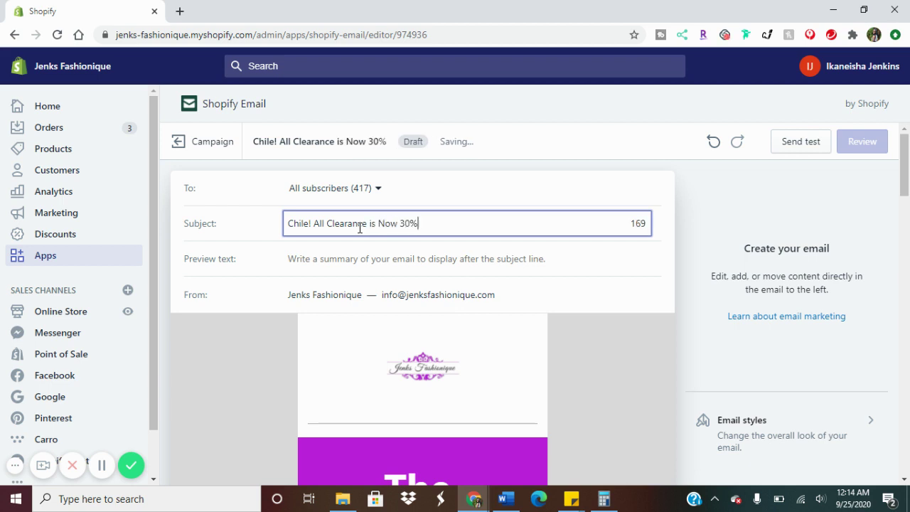
type(" O")
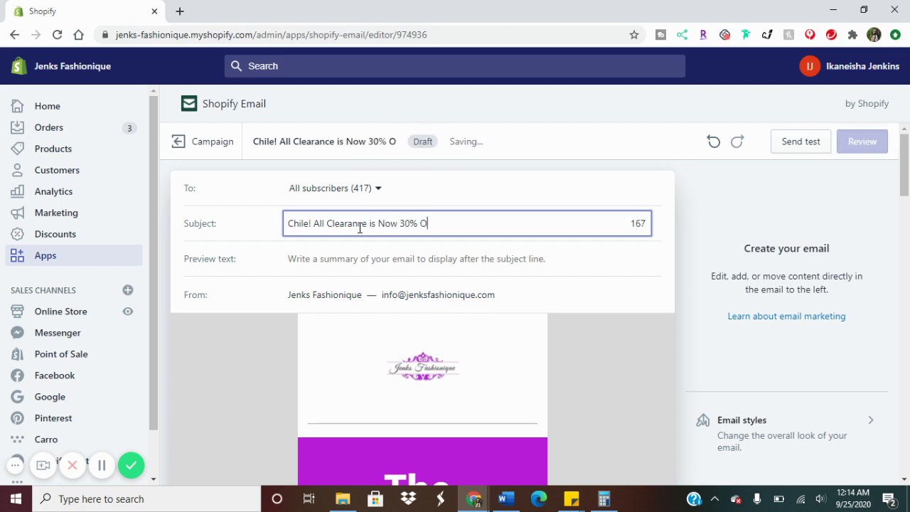
type("ff!")
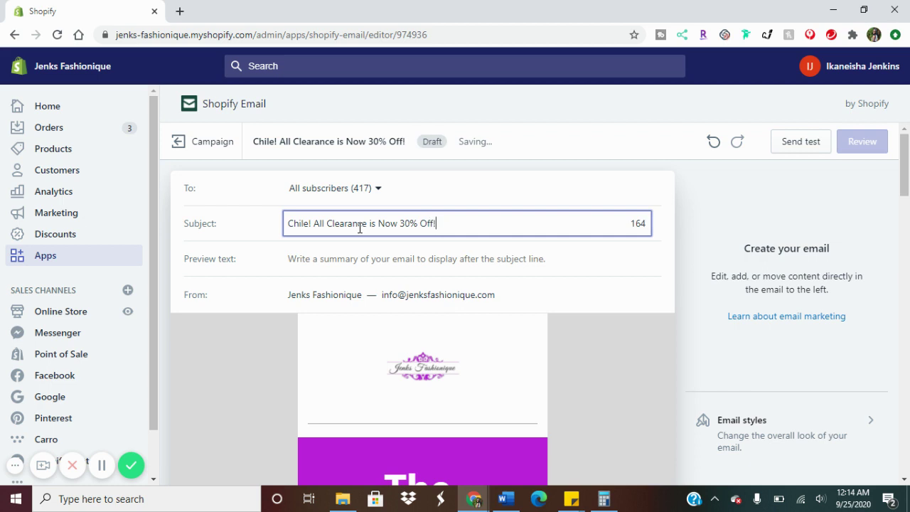
left_click(339, 265)
type("What")
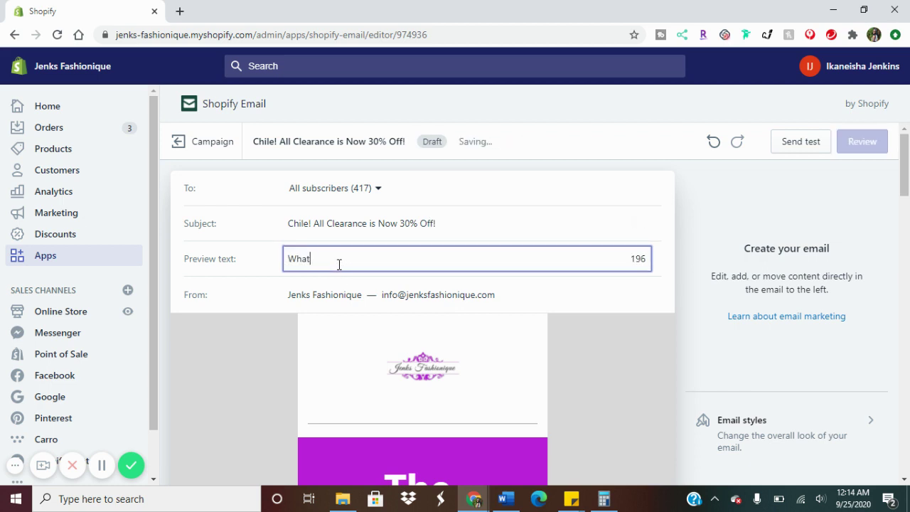
type(" are you waiting for?")
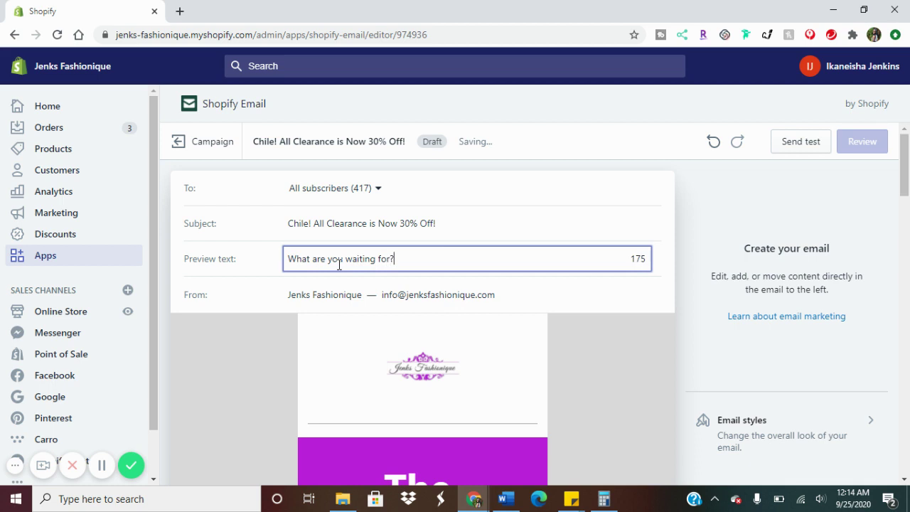
key("BackSpace")
key("BackSpace")
key("BackSpace")
key("BackSpace")
key("BackSpace")
key("BackSpace")
key("BackSpace")
key("BackSpace")
key("BackSpace")
key("BackSpace")
key("BackSpace")
key("BackSpace")
key("BackSpace")
key("BackSpace")
key("BackSpace")
key("BackSpace")
key("BackSpace")
key("BackSpace")
key("BackSpace")
key("BackSpace")
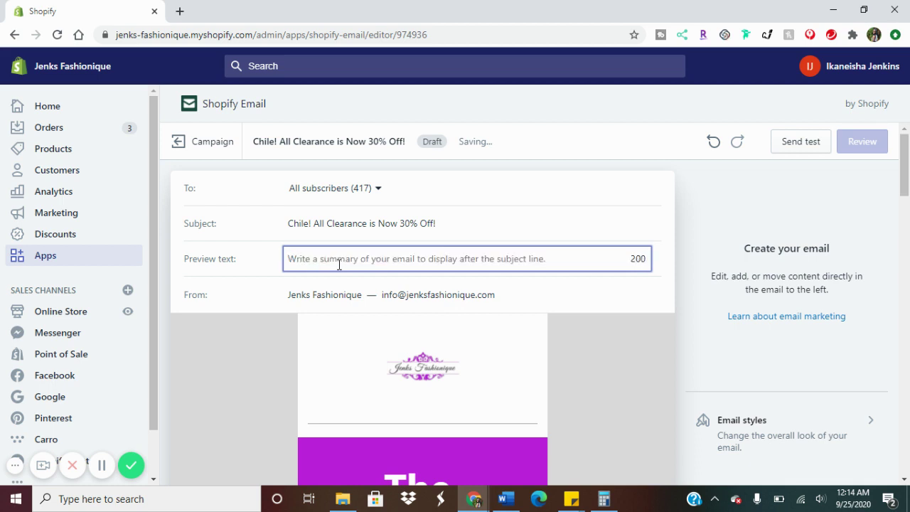
Enter "Our End of Season Sale Has Started!" as the email's preview text.
type("Our End of ")
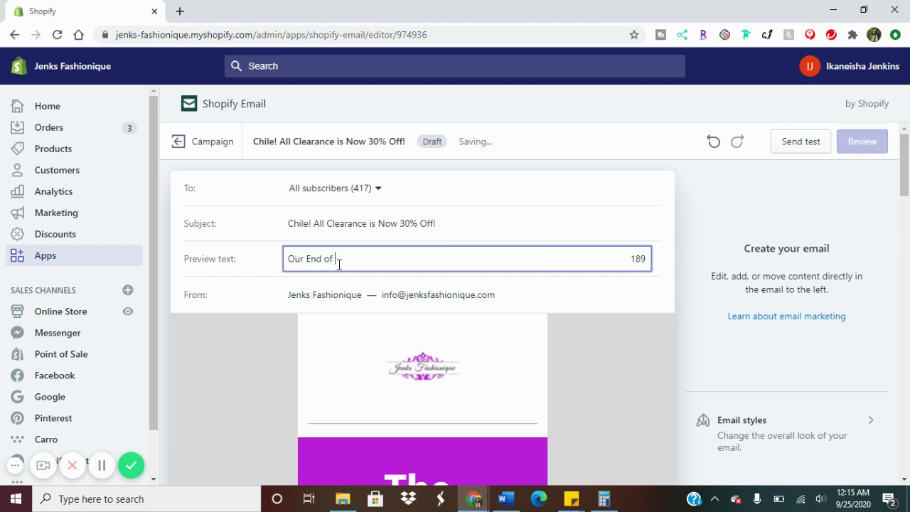
type("Season Sale has")
key("BackSpace")
key("BackSpace")
type("Has Started!")
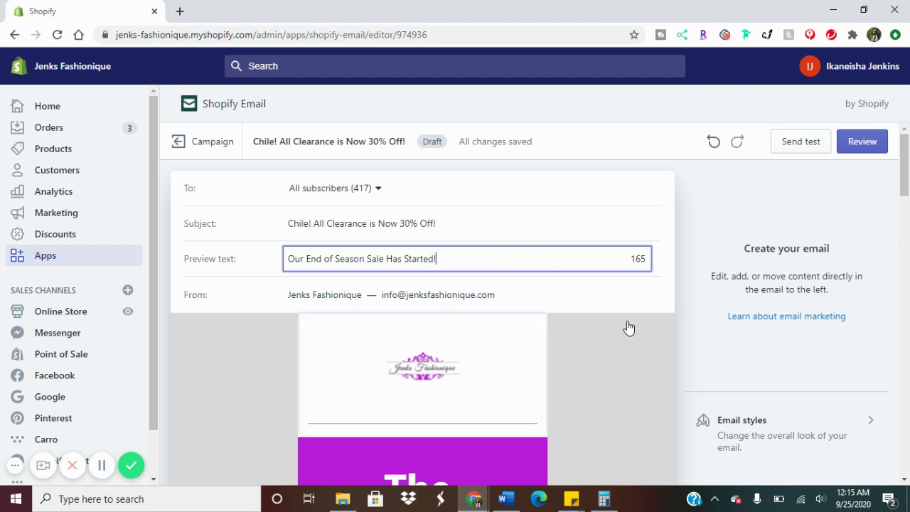
left_click(672, 262)
Add an exclamation mark to the end of the seasonal sale headline in the email's purple banner.
scroll(671, 266, "down", 3)
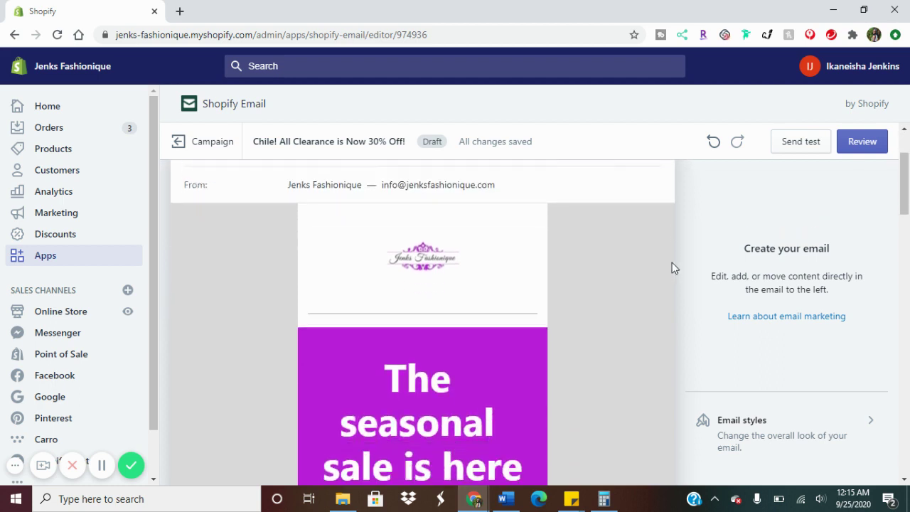
scroll(519, 226, "down", 7)
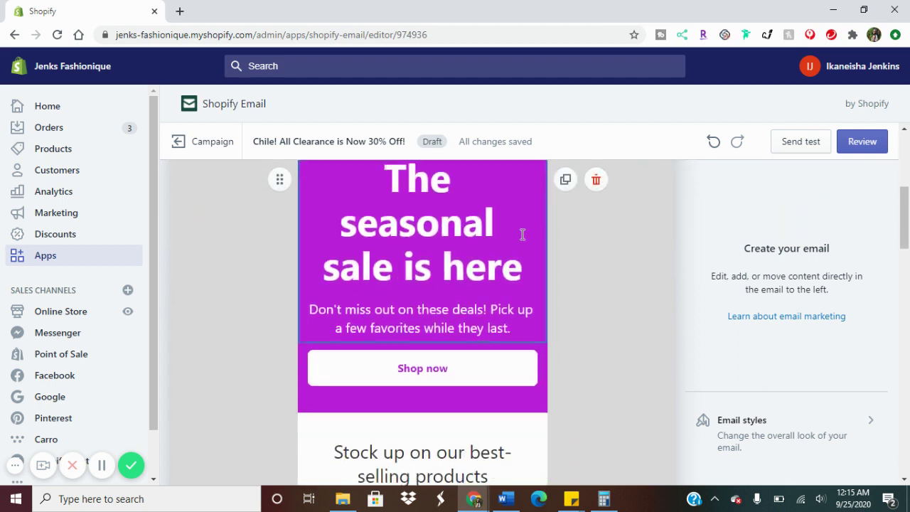
scroll(517, 276, "down", 10)
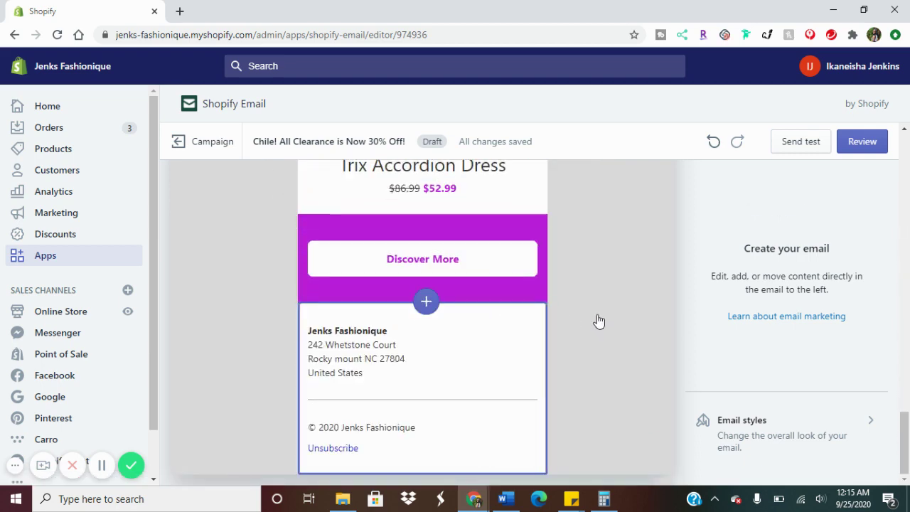
scroll(598, 324, "up", 15)
scroll(598, 322, "up", 4)
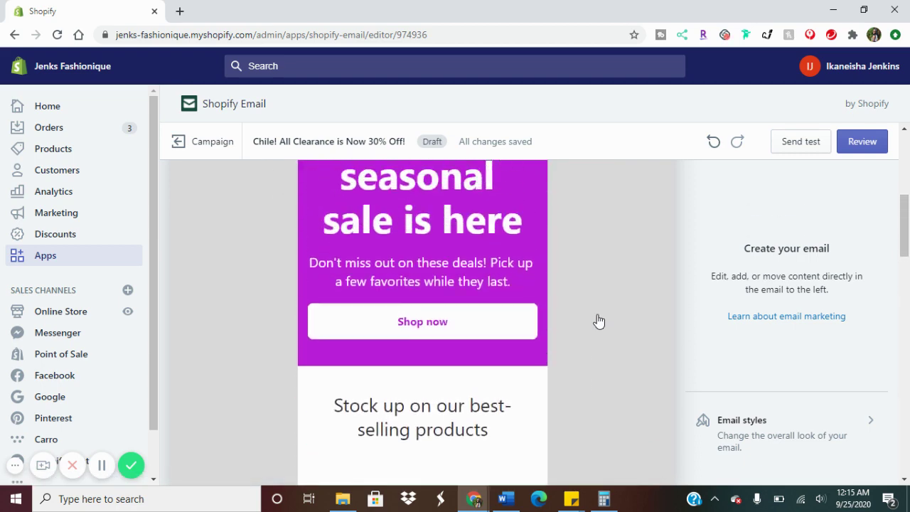
scroll(597, 319, "down", 2)
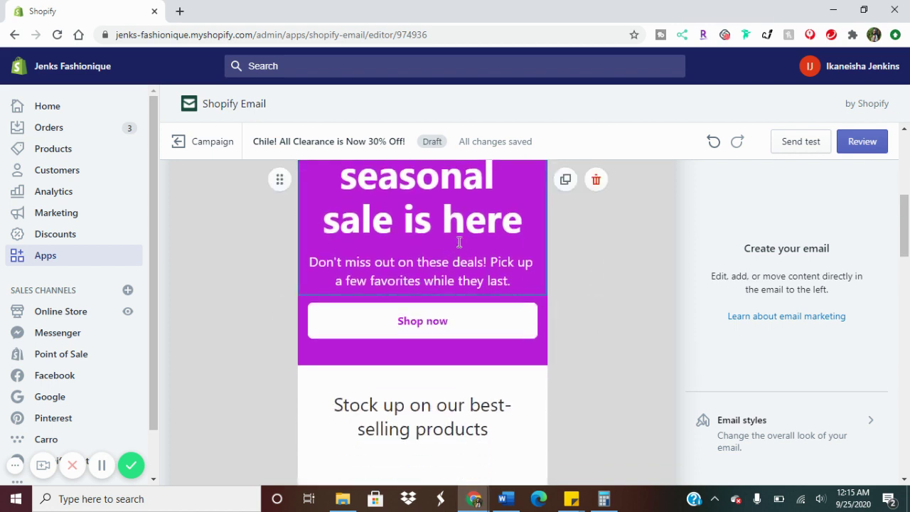
left_click(451, 228)
scroll(483, 232, "up", 2)
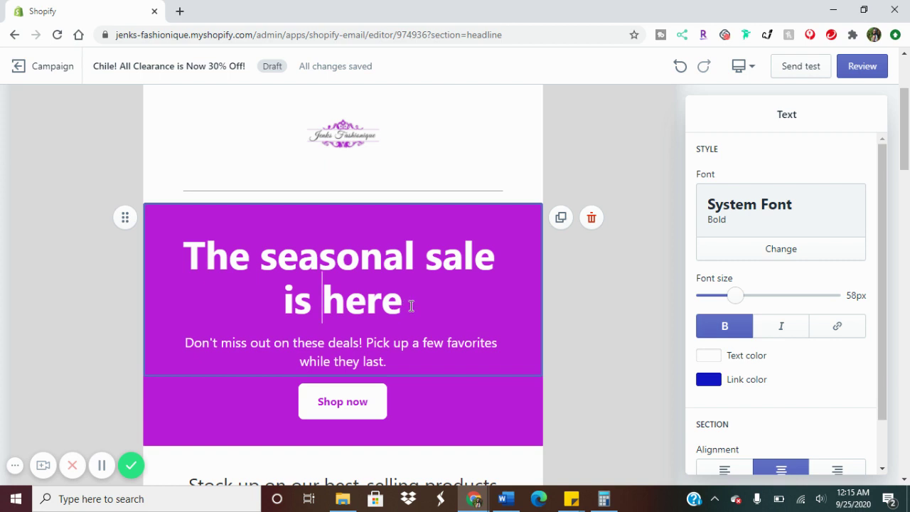
left_click_drag(410, 305, 241, 276)
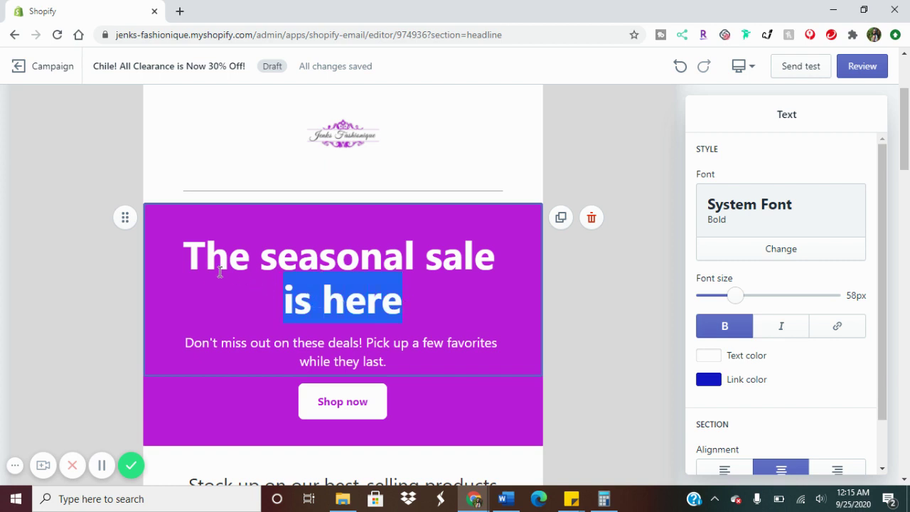
type("!")
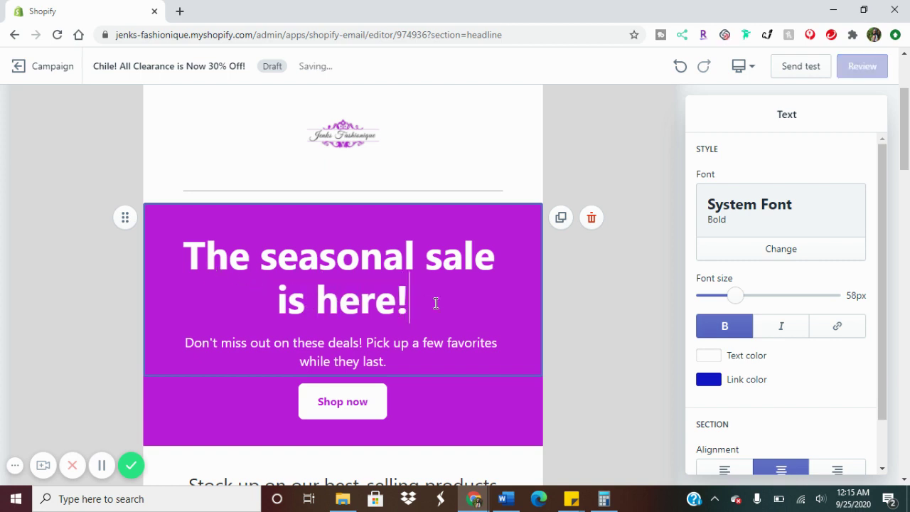
Capitalize the words "Sale", "Seasonal" and "Here" so the banner headline reads "The Seasonal Sale is Here!".
left_click(438, 265)
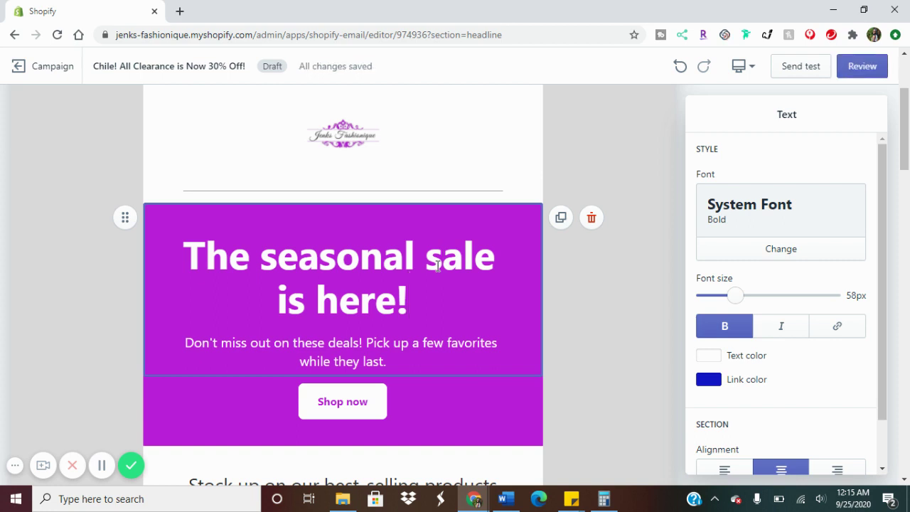
key("BackSpace")
type("s")
key("BackSpace")
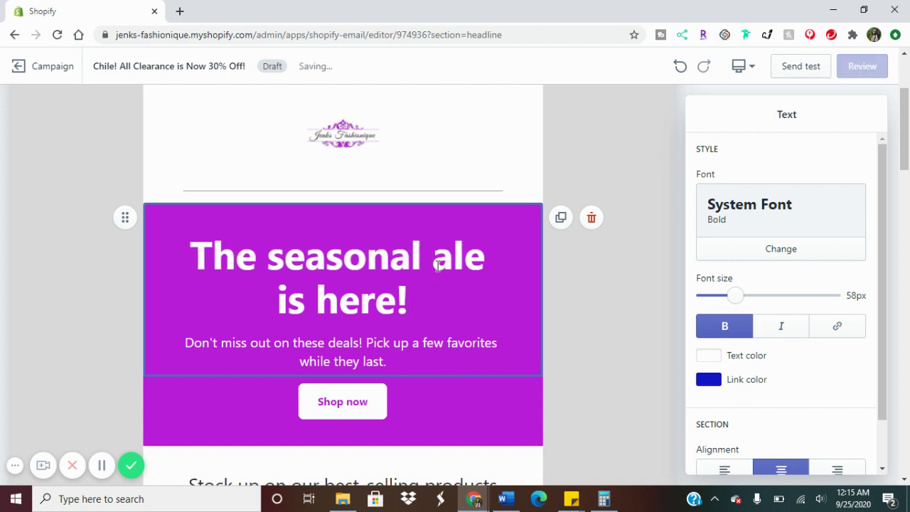
type("S")
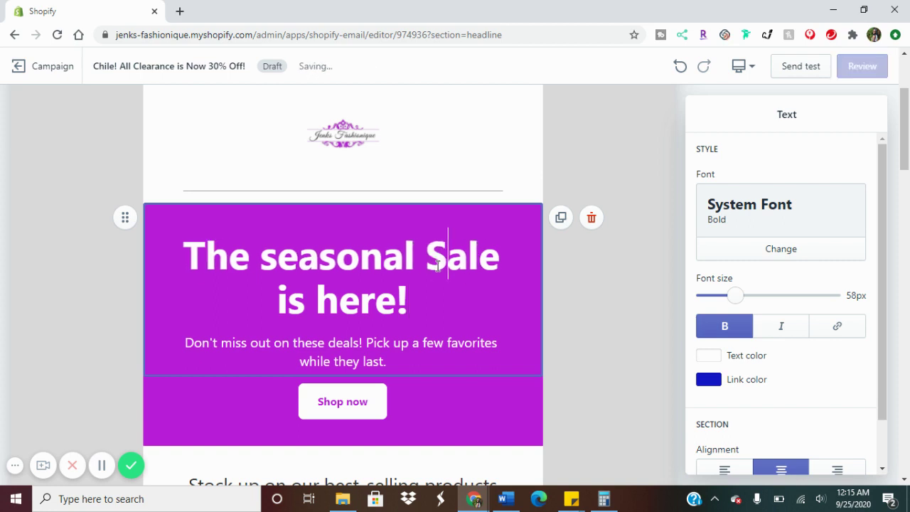
key("Left")
key("Left")
key("Left")
key("Left")
key("Left")
key("Left")
key("Left")
key("Left")
key("Left")
key("Left")
key("Left")
key("Right")
key("Right")
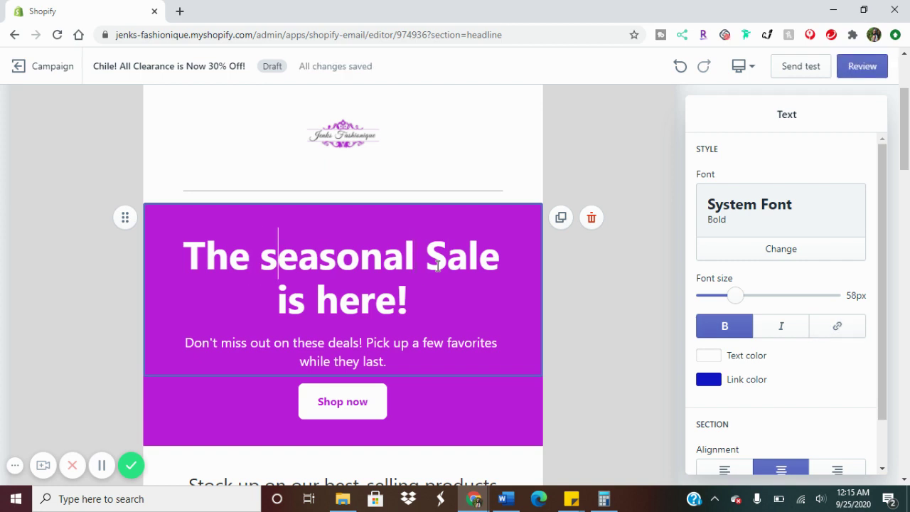
key("BackSpace")
type("S")
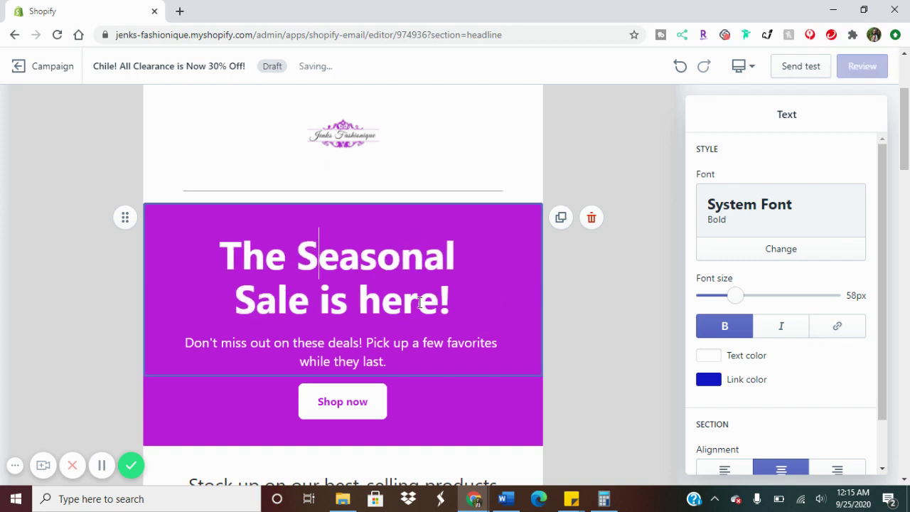
left_click(382, 301)
key("BackSpace")
type("H")
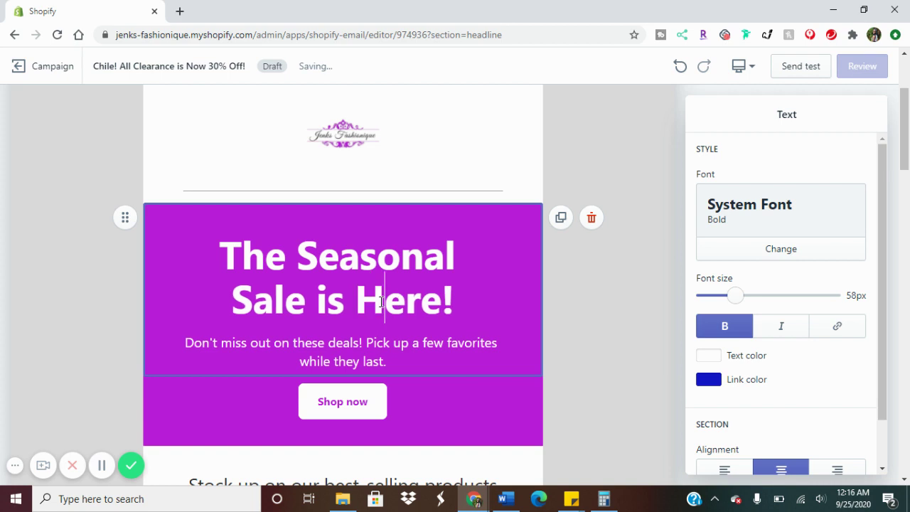
Replace the text under the banner headline with "All Clearance is now an additional 30% off! NO CODE NEEDED".
left_click_drag(398, 359, 188, 346)
type("All C")
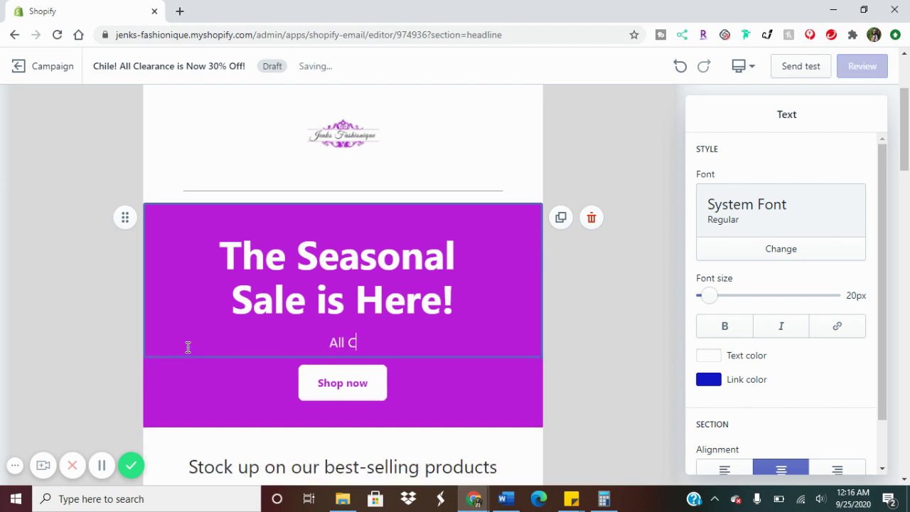
type("learance is now")
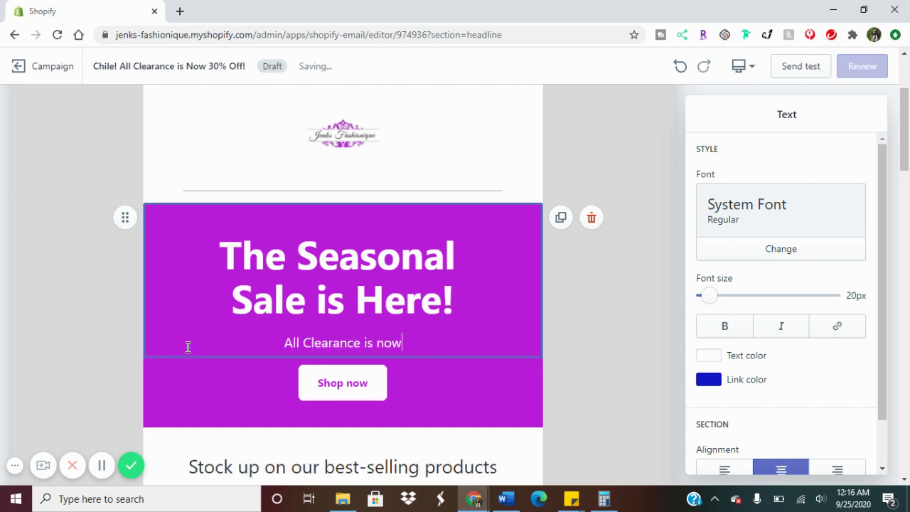
type(" an additional ")
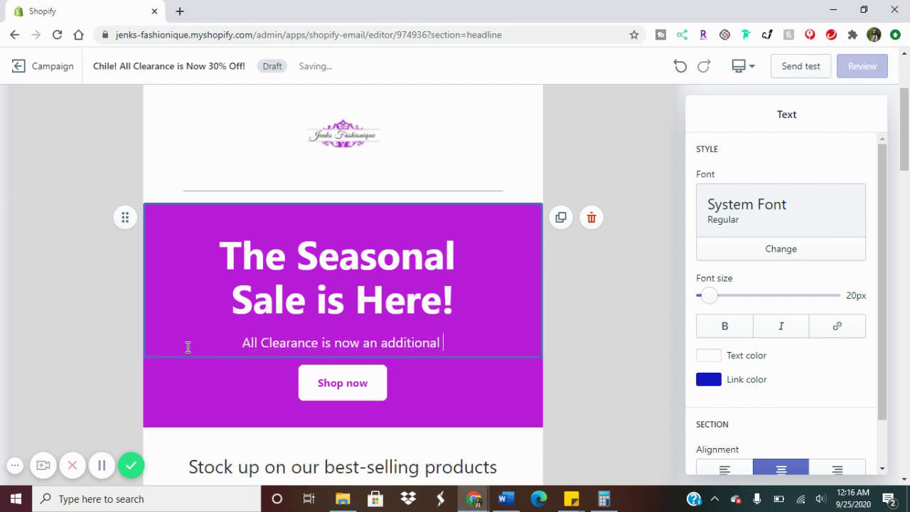
type("30% off! ")
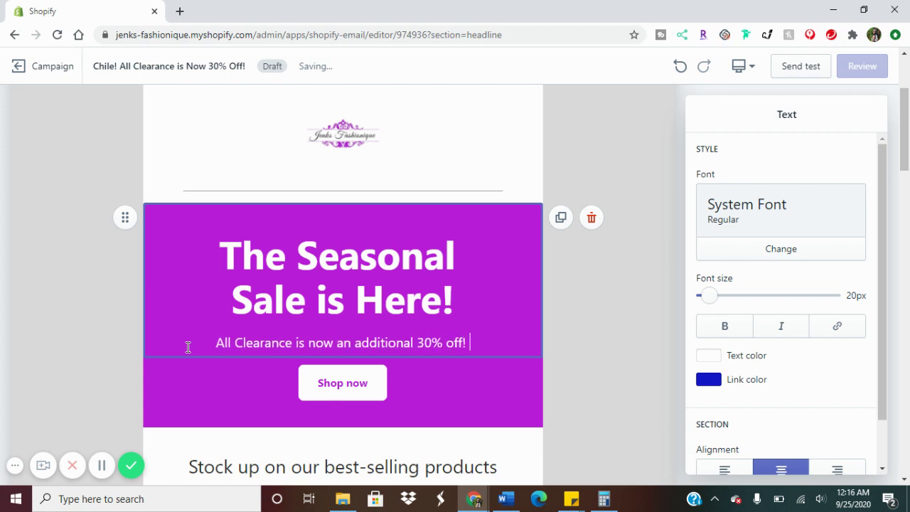
type("NO CODE NEEDED")
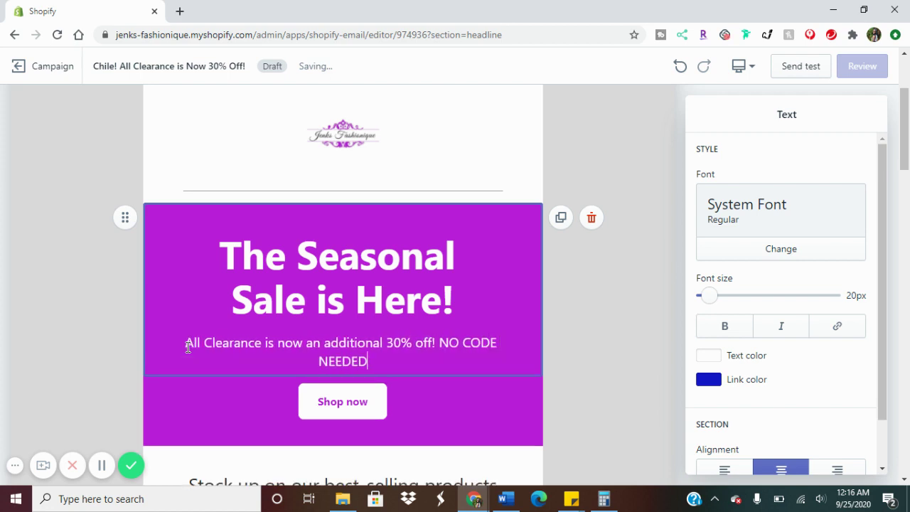
Complete the banner text after "NO CODE NEEDED" with "! Head to the site now!".
type("! HEad to t")
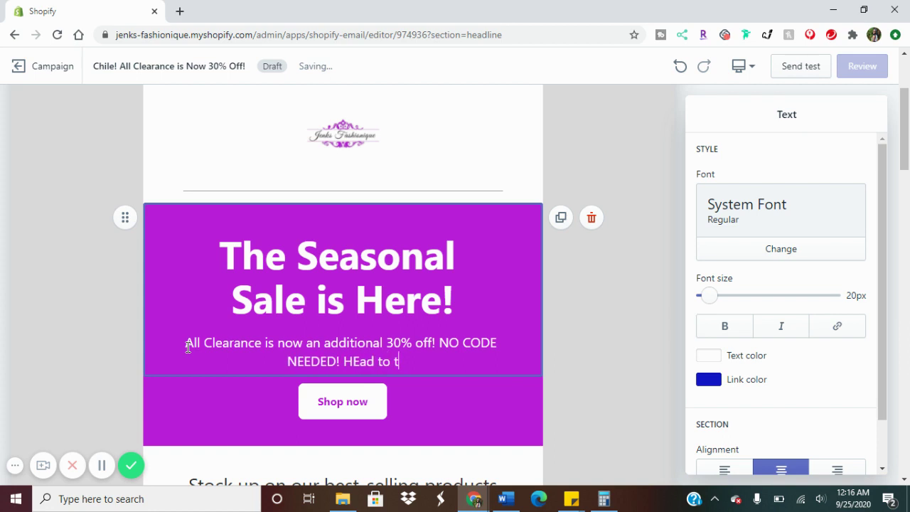
key("BackSpace")
key("BackSpace")
key("BackSpace")
key("BackSpace")
key("BackSpace")
key("BackSpace")
key("BackSpace")
key("BackSpace")
key("BackSpace")
type("ead")
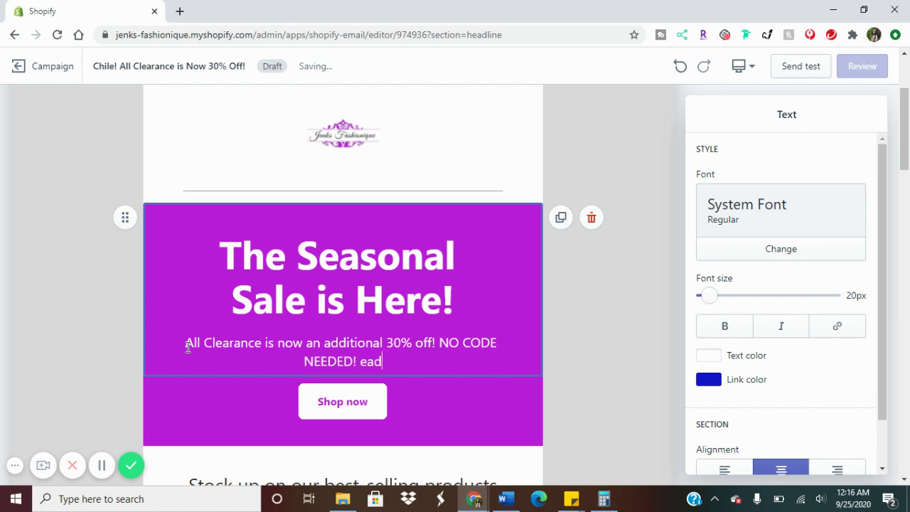
key("BackSpace")
key("BackSpace")
key("BackSpace")
type("Head to the ")
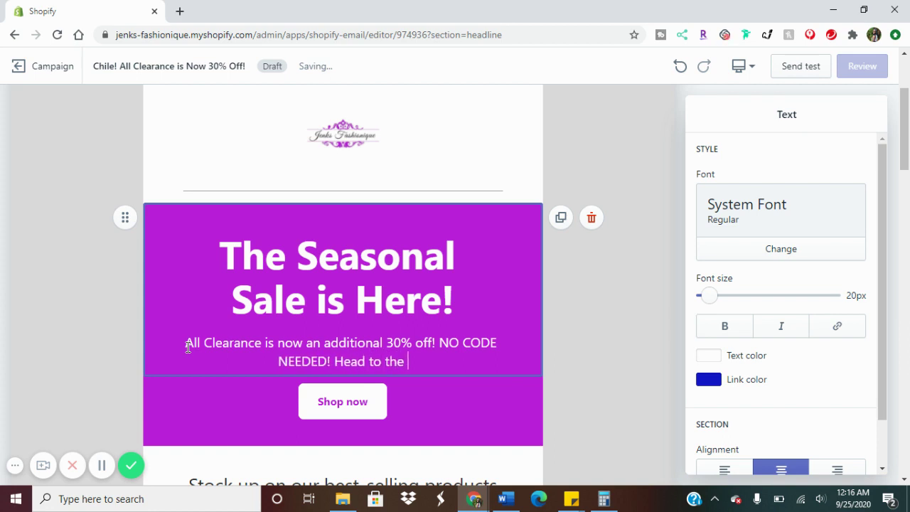
type("shop now!")
key("BackSpace")
key("BackSpace")
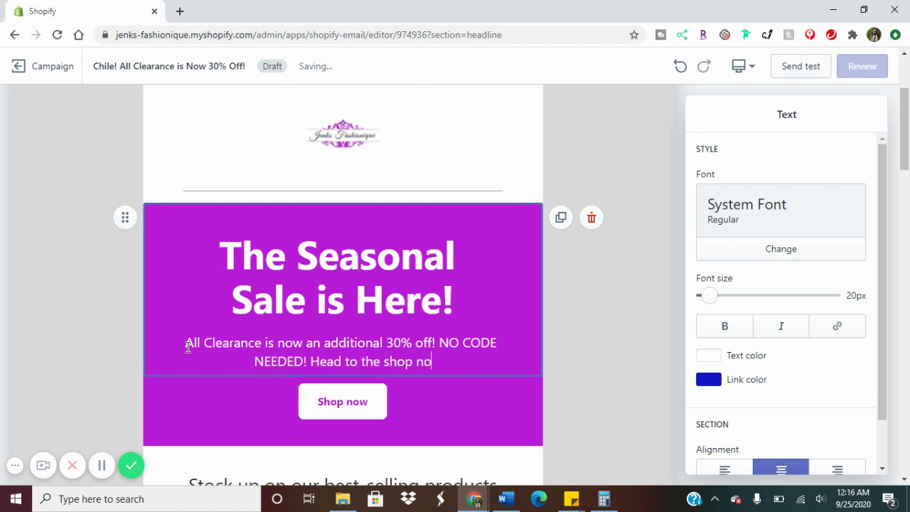
key("BackSpace")
key("BackSpace")
key("BackSpace")
key("BackSpace")
key("BackSpace")
key("BackSpace")
type("ite ")
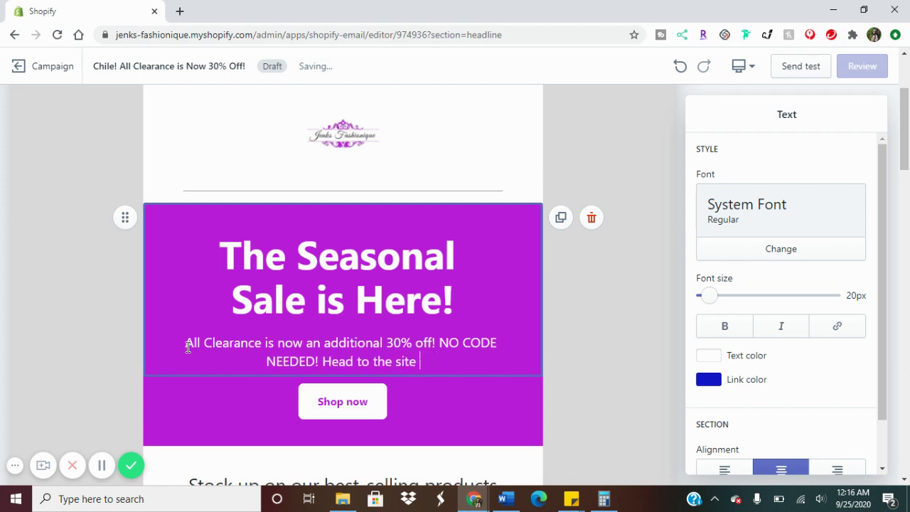
type("now!")
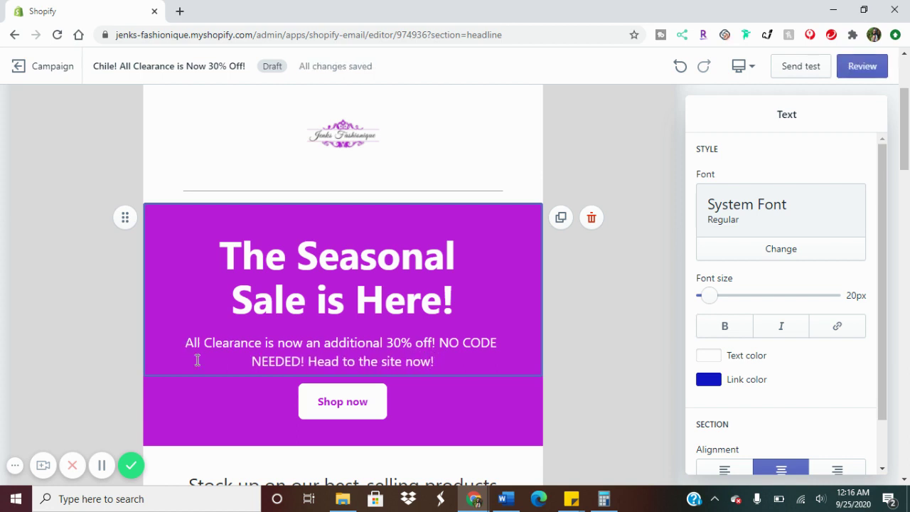
Open the link of the banner's Shop now button for editing.
left_click(395, 408)
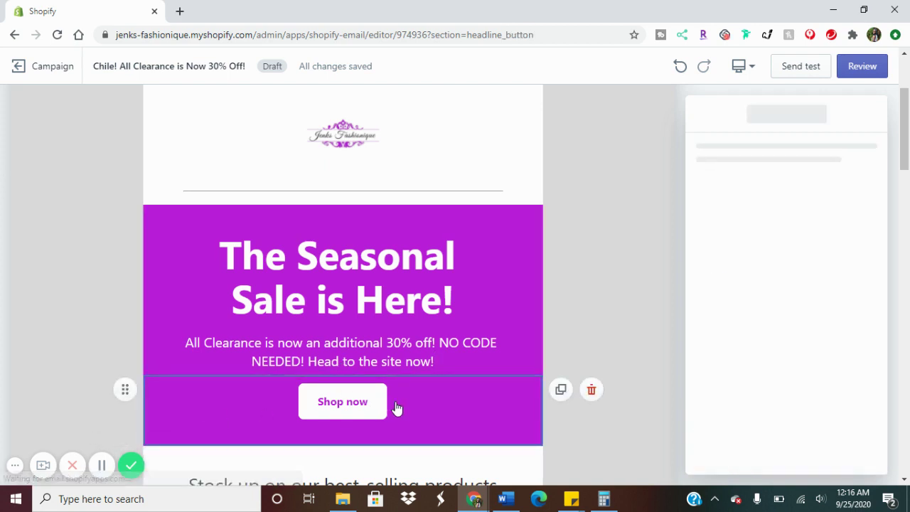
scroll(788, 242, "down", 3)
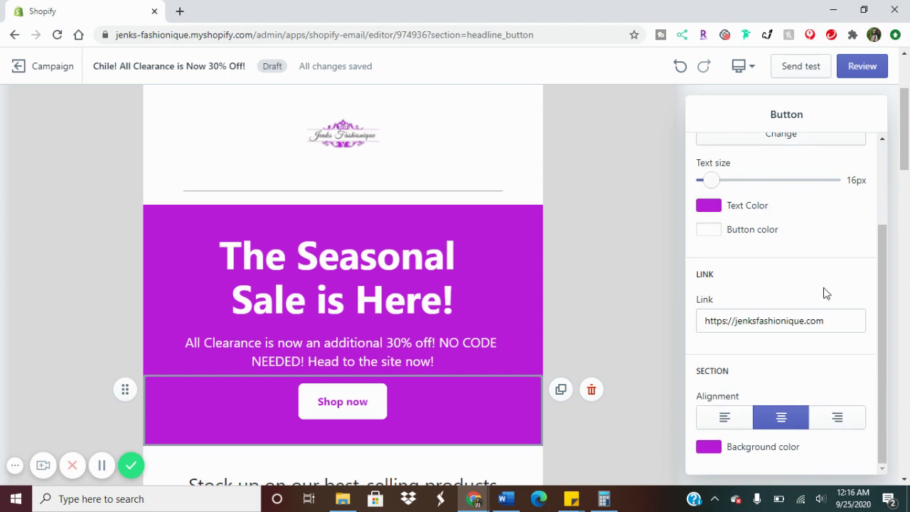
left_click(828, 321)
scroll(828, 321, "down", 2)
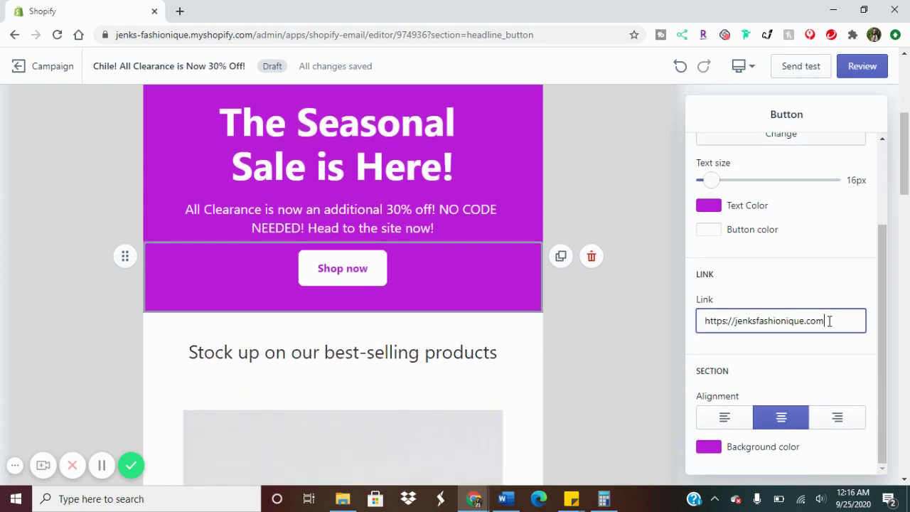
scroll(829, 321, "up", 1)
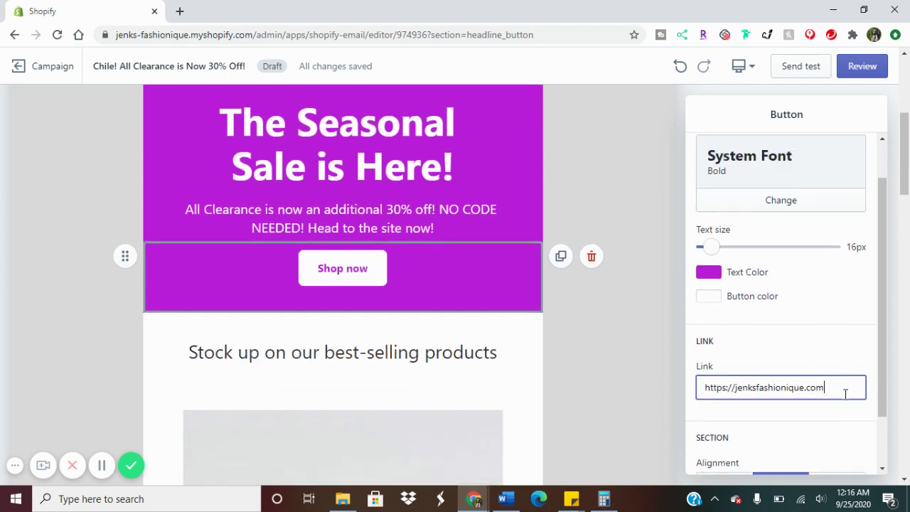
Open the Jenks Fashionique store's Last Call collection in a new browser tab and copy its web address.
left_click(179, 11)
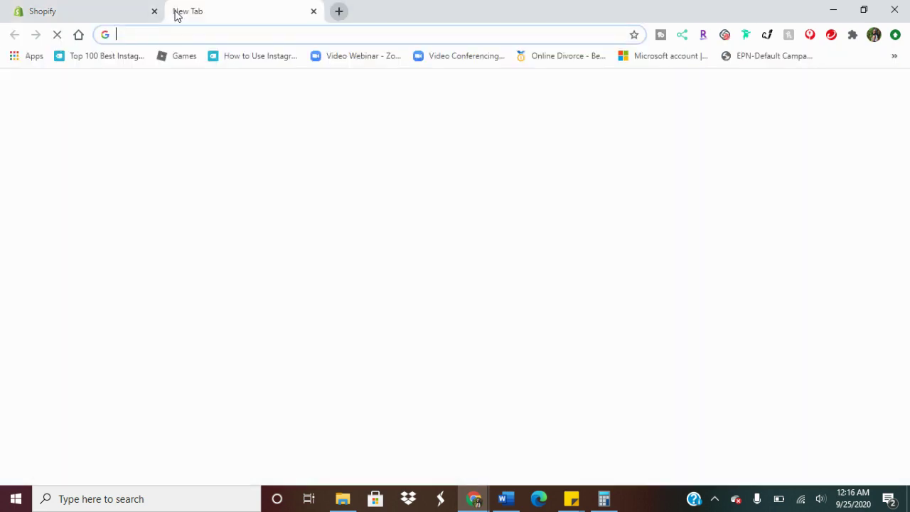
type("je")
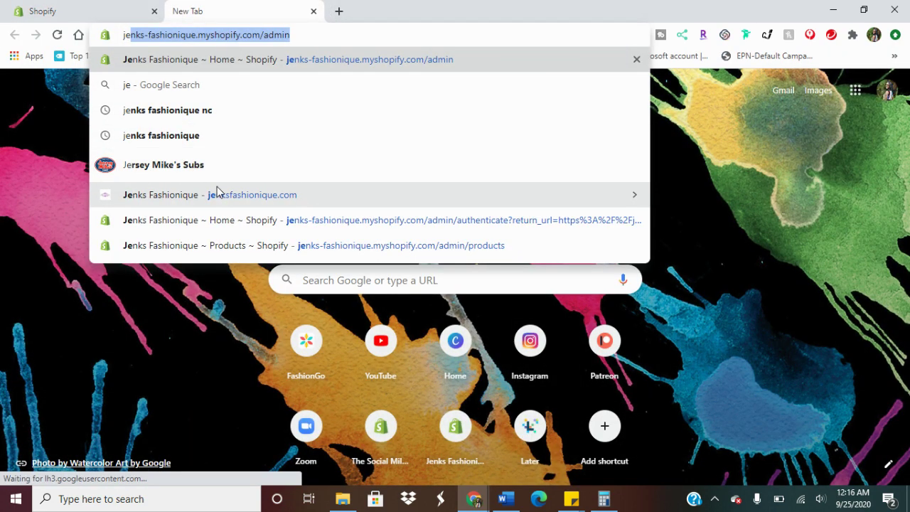
left_click(216, 191)
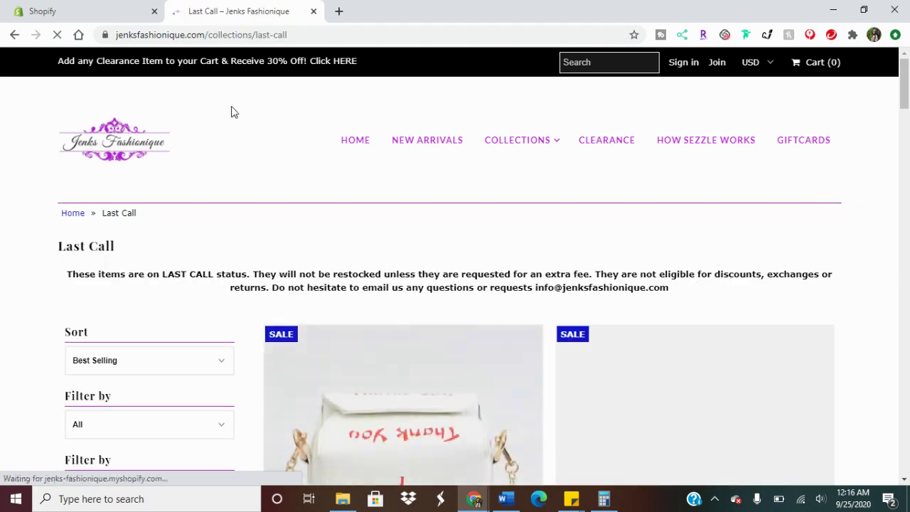
right_click(187, 42)
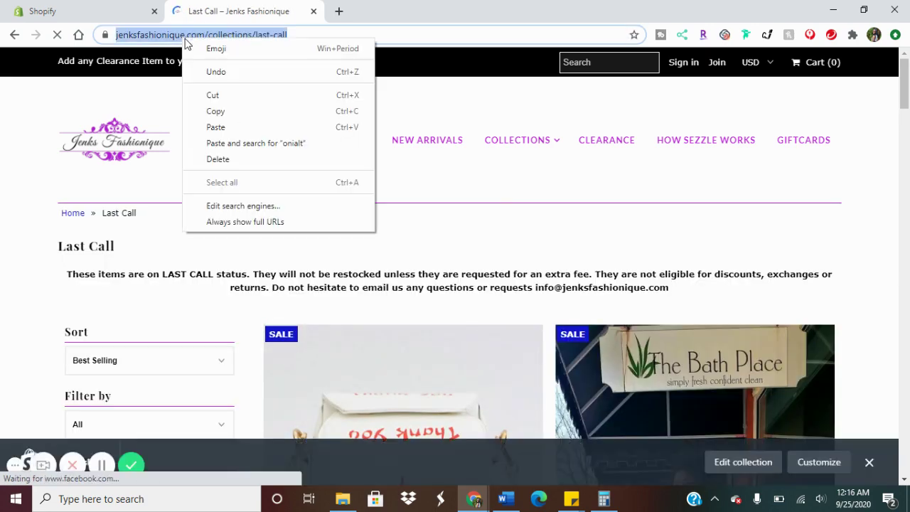
left_click(216, 111)
Return to the email editor and replace the Shop now button's link with the copied jenksfashionique.com/collections/last-call address.
left_click(130, 20)
left_click(735, 387)
key("ctrl+v")
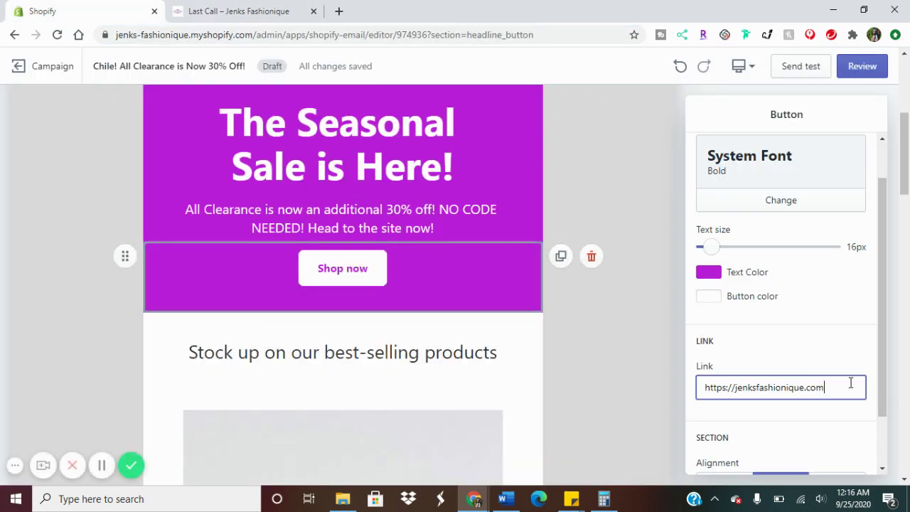
left_click_drag(849, 384, 705, 386)
key("ctrl+v")
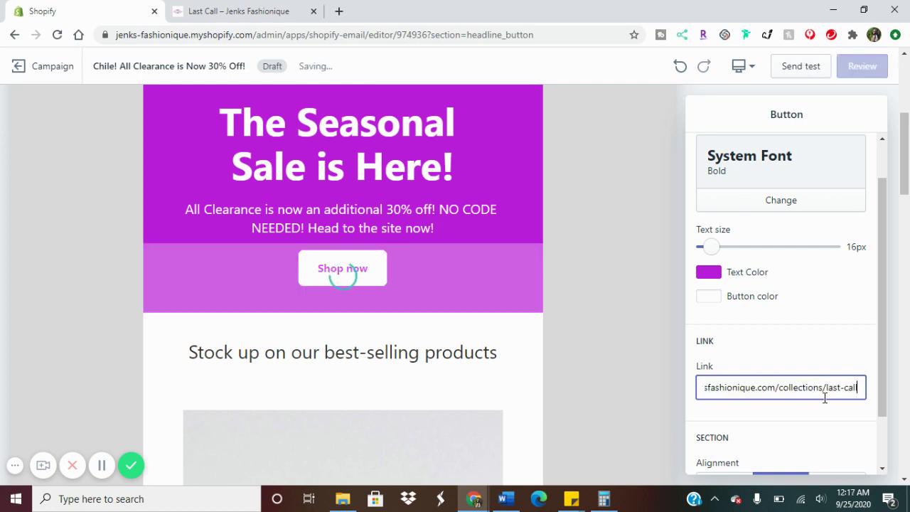
Replace the "Stock up on our best-selling products" heading below the banner with "Check Out Some New Slay!".
scroll(824, 390, "down", 2)
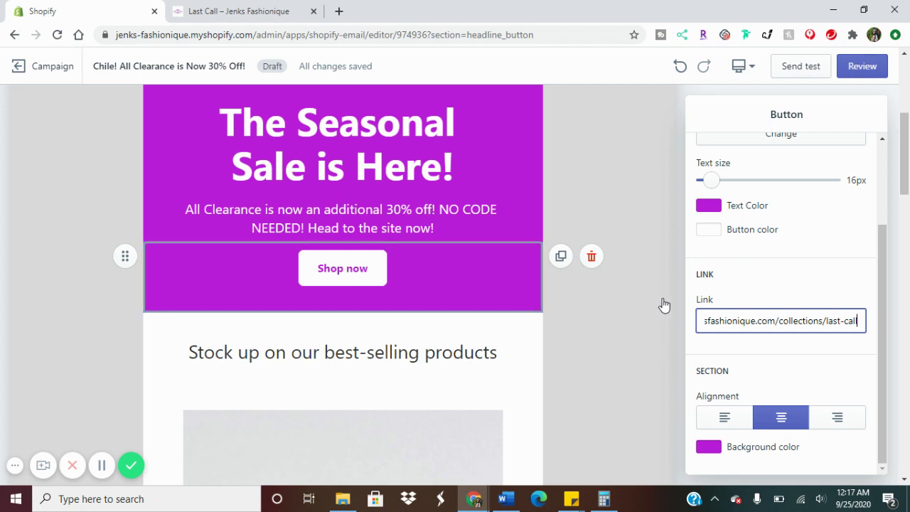
scroll(663, 305, "down", 2)
scroll(771, 291, "up", 2)
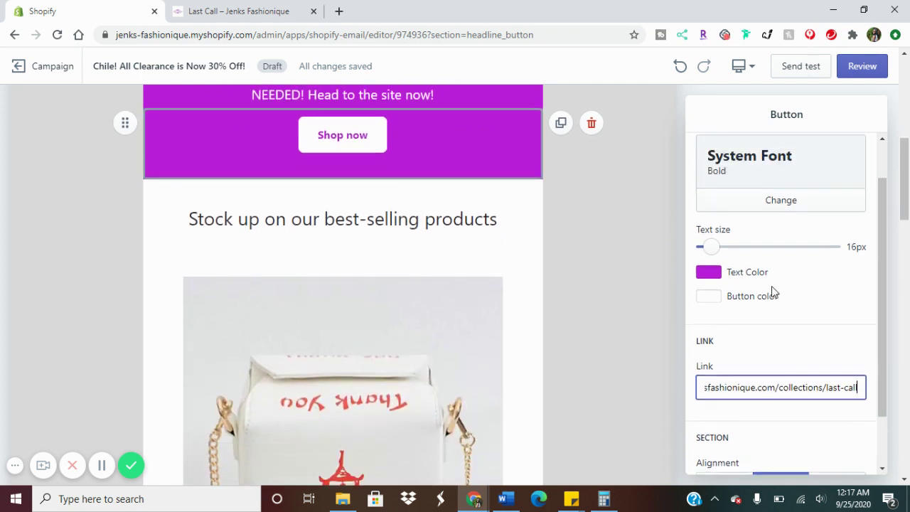
scroll(589, 248, "up", 2)
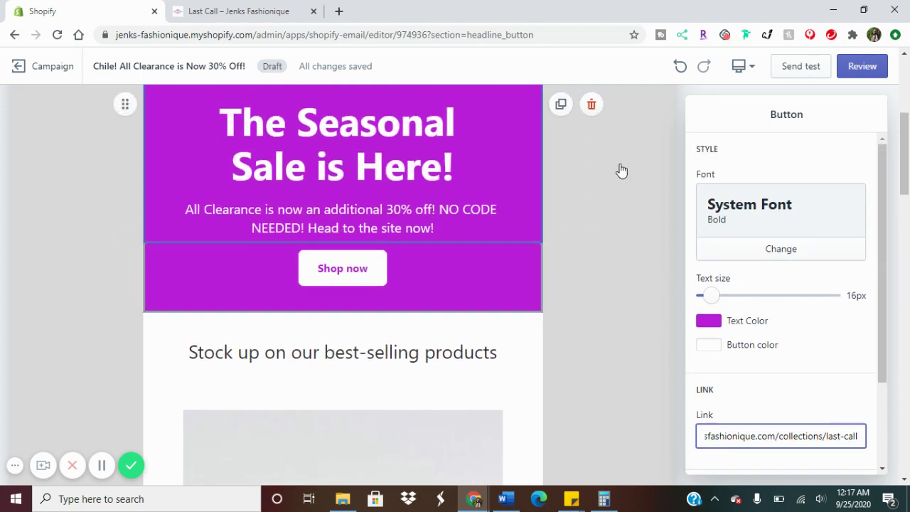
scroll(614, 234, "down", 2)
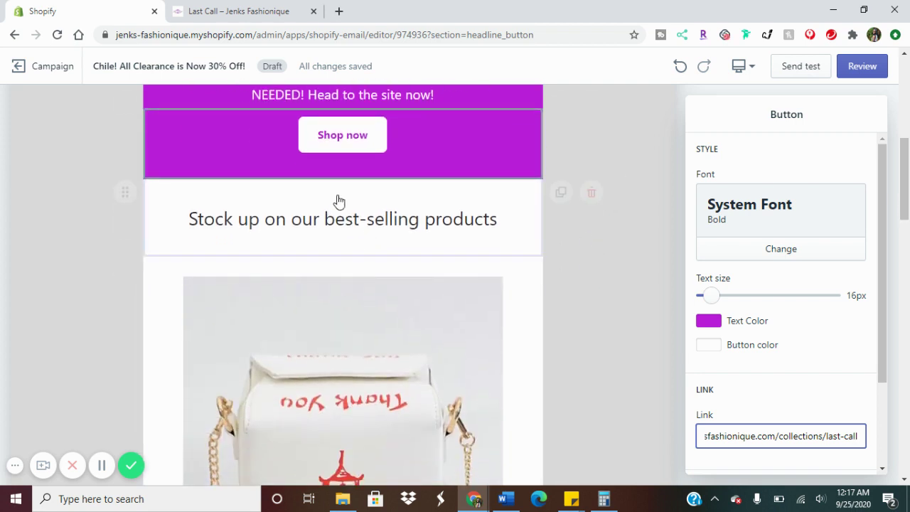
left_click_drag(496, 219, 190, 222)
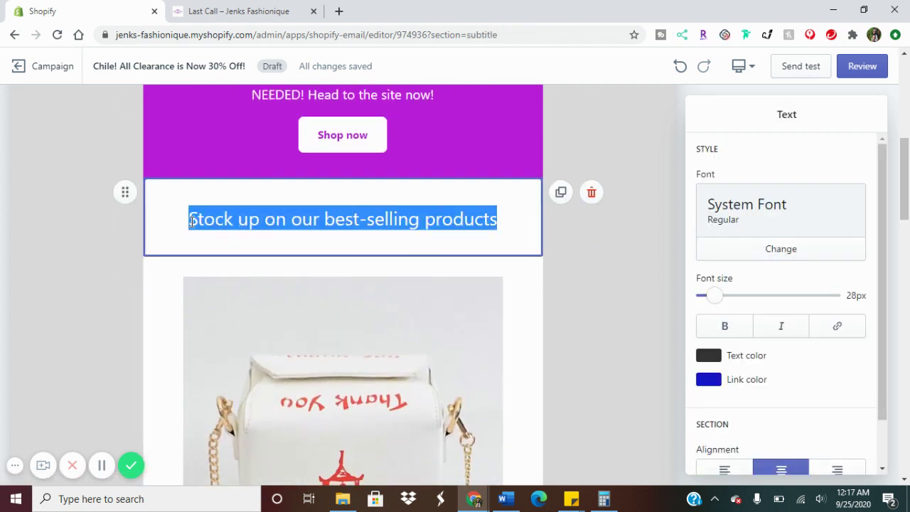
type("Check Out ")
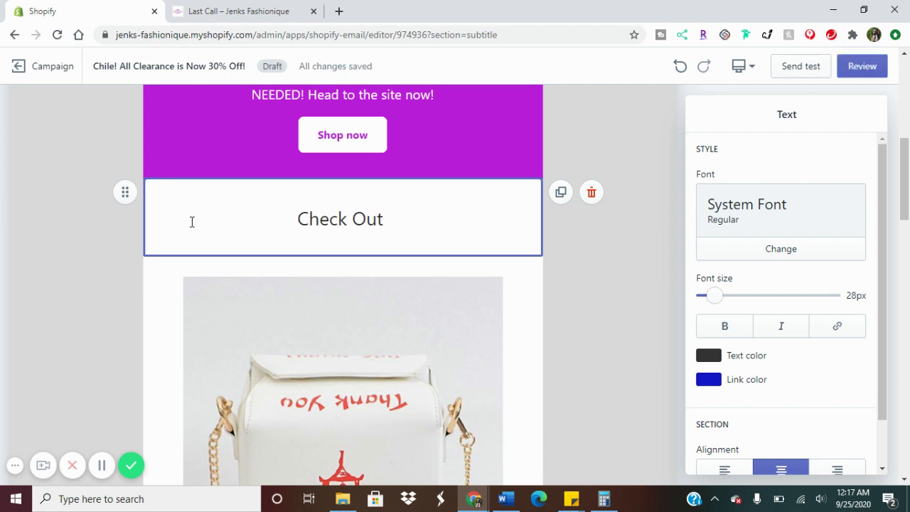
type("Ou")
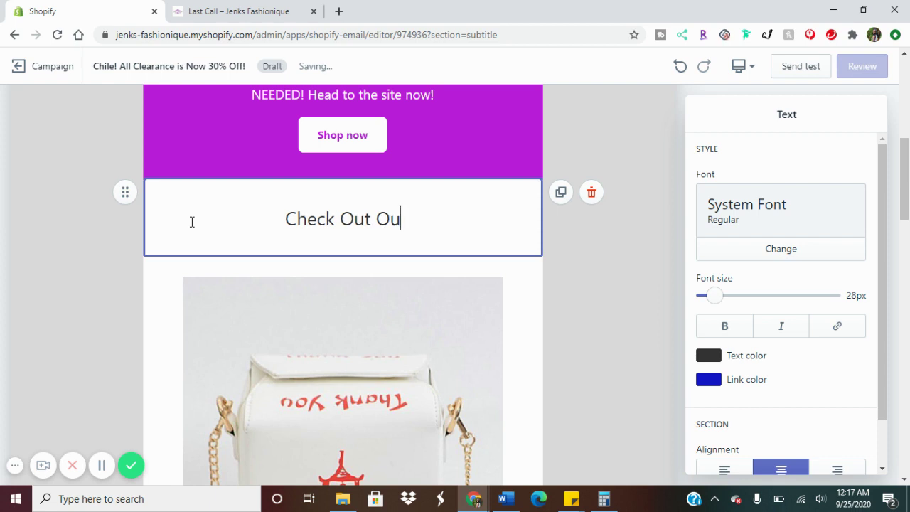
key("BackSpace")
key("BackSpace")
type("Some Ne")
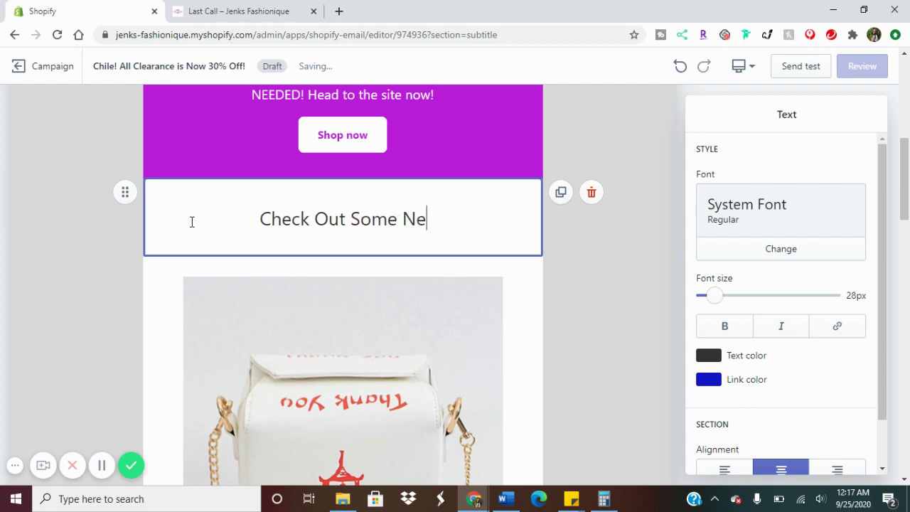
type("w Slay!")
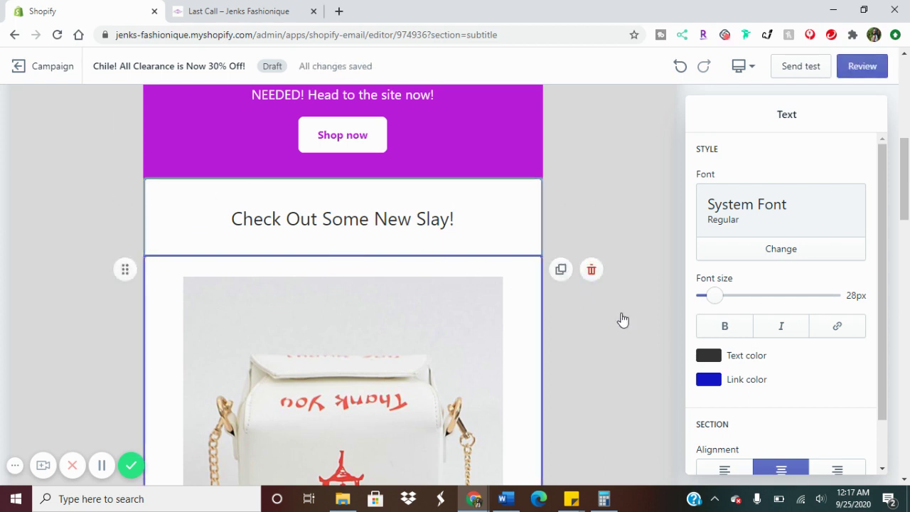
Change the product featured below the heading from To Go Bag to Ball Maine Blazer.
scroll(536, 341, "down", 2)
left_click(416, 287)
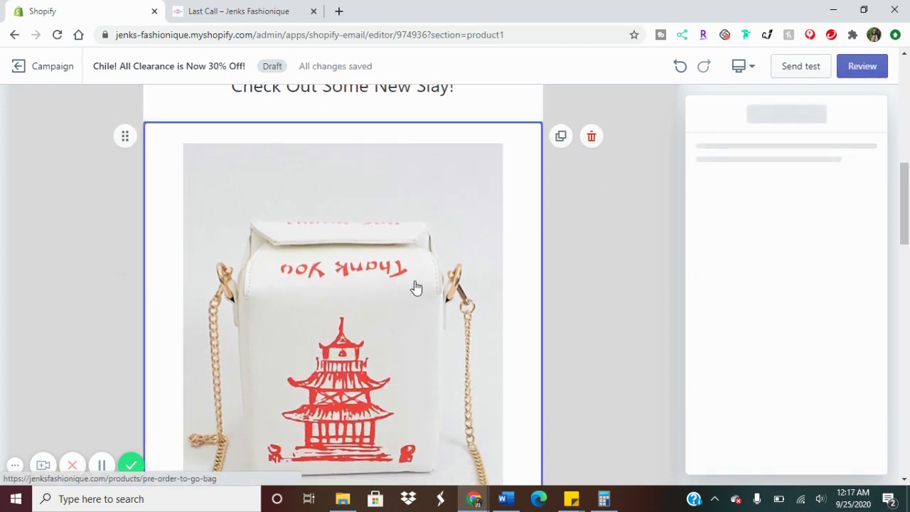
left_click(755, 228)
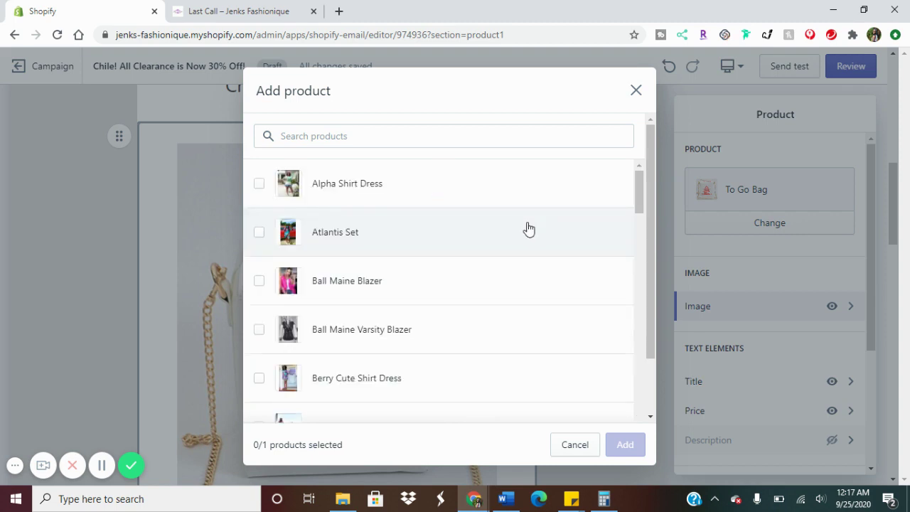
left_click(341, 283)
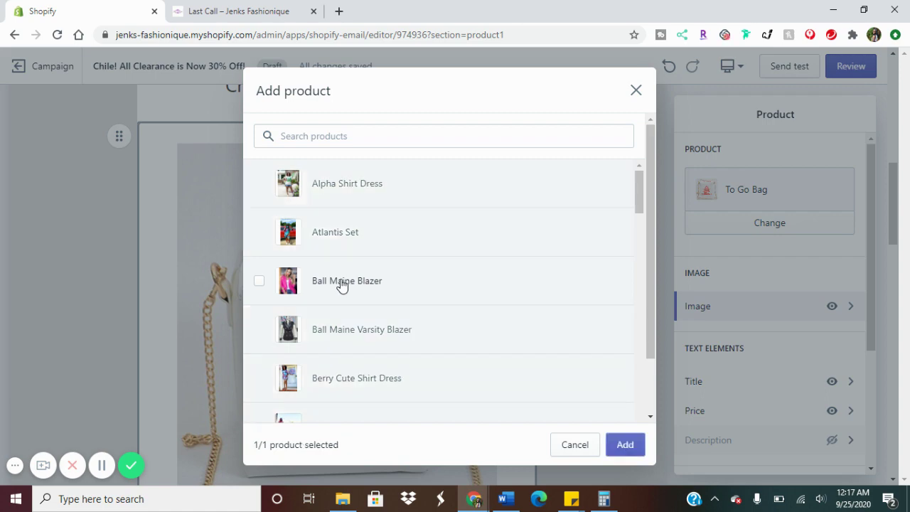
left_click(626, 445)
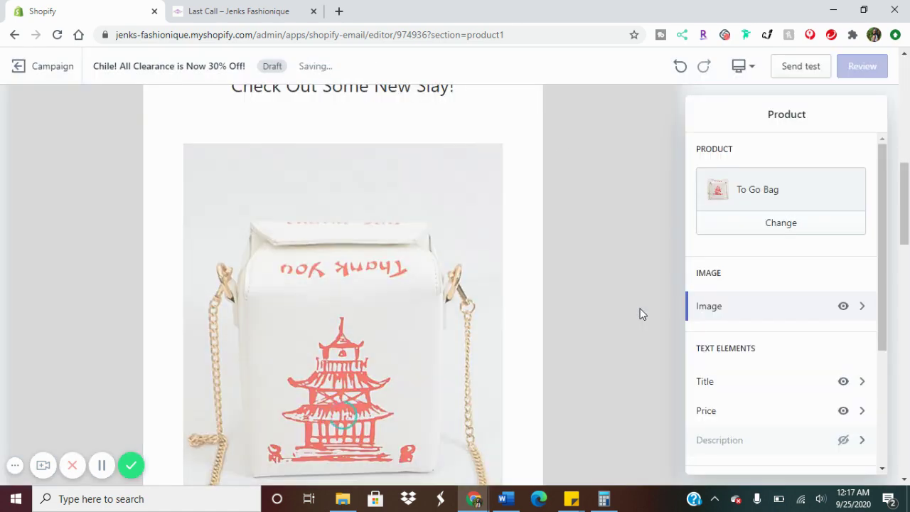
Hide the price and show the description in the Ball Maine Blazer product section.
left_click(843, 411)
left_click(843, 438)
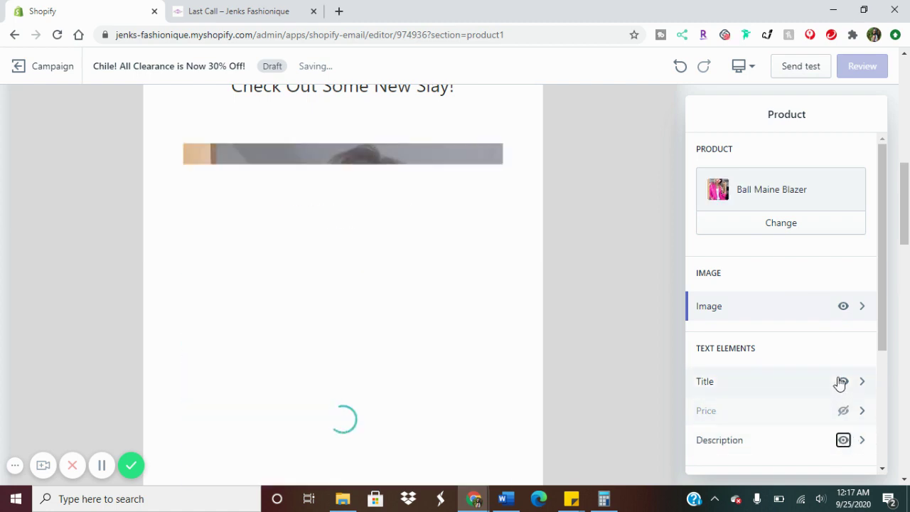
Review the Ball Maine Blazer section's image, title and description and the start of the next product section.
scroll(783, 277, "down", 6)
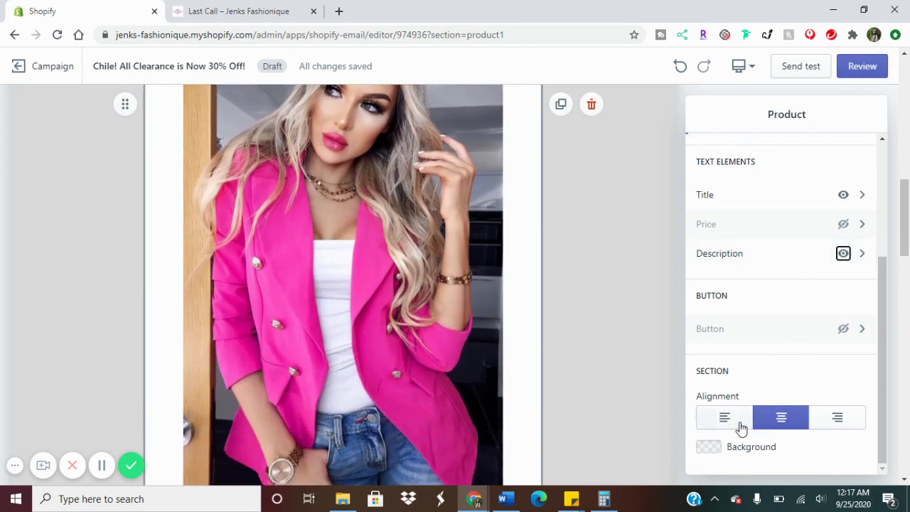
scroll(640, 364, "up", 3)
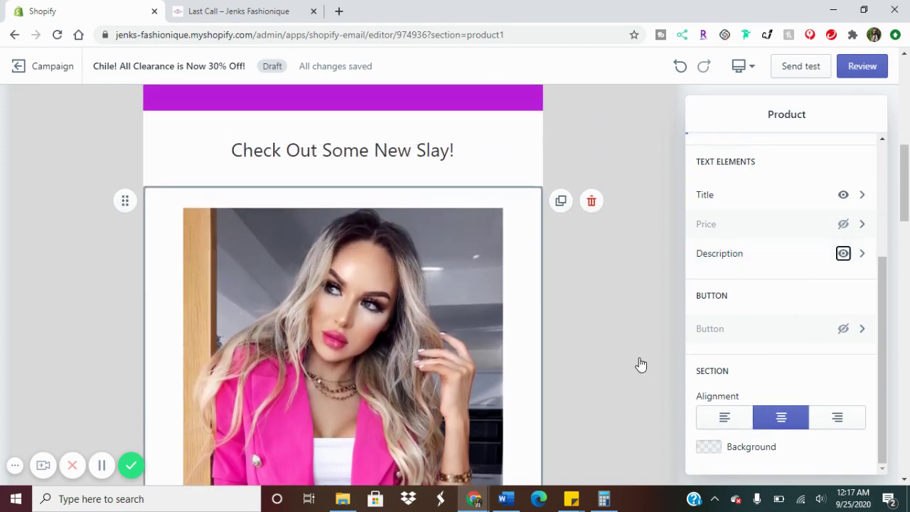
scroll(640, 364, "down", 4)
scroll(640, 364, "down", 3)
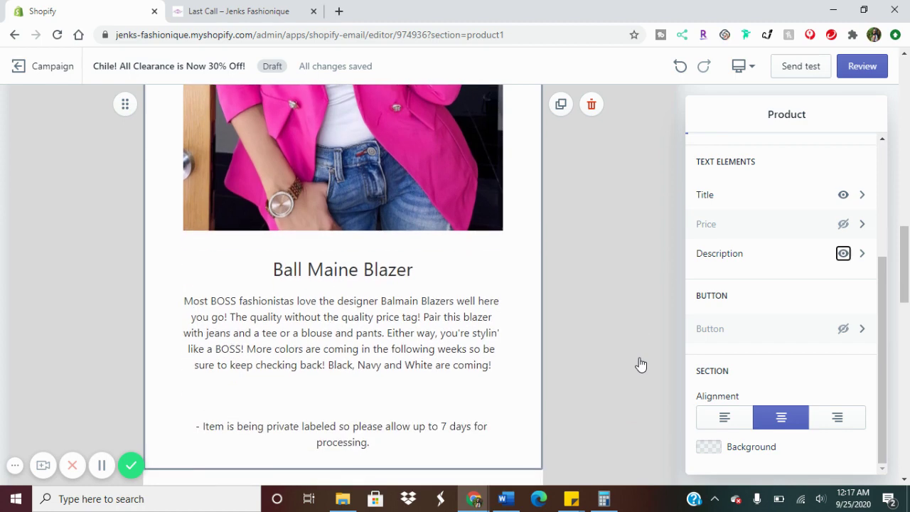
scroll(654, 292, "down", 4)
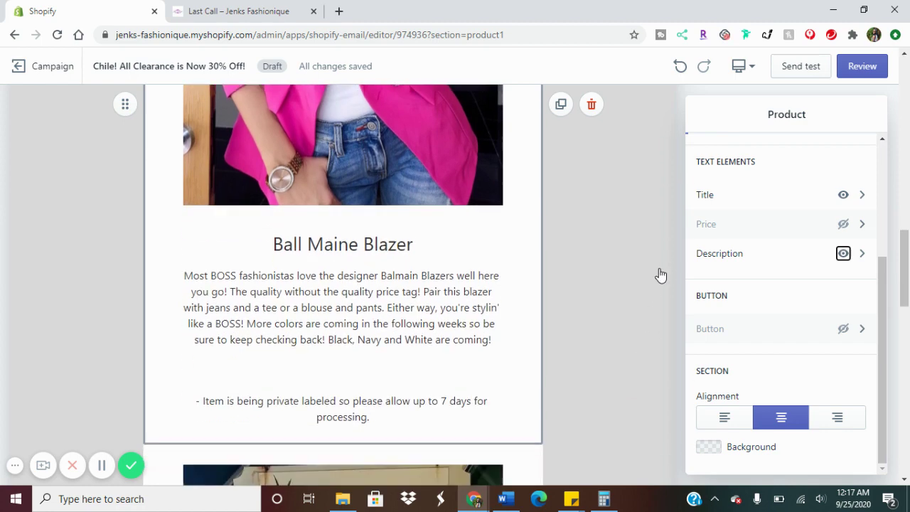
scroll(641, 275, "down", 2)
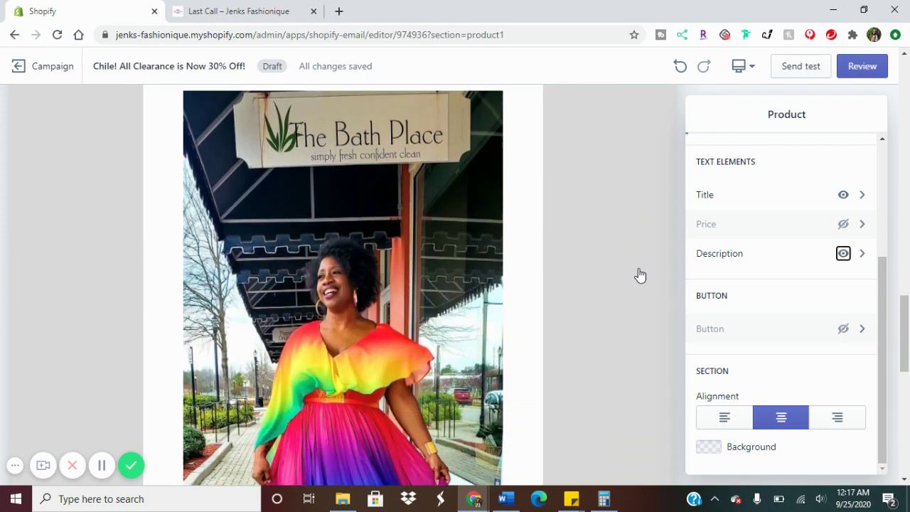
scroll(640, 275, "up", 5)
scroll(640, 275, "up", 7)
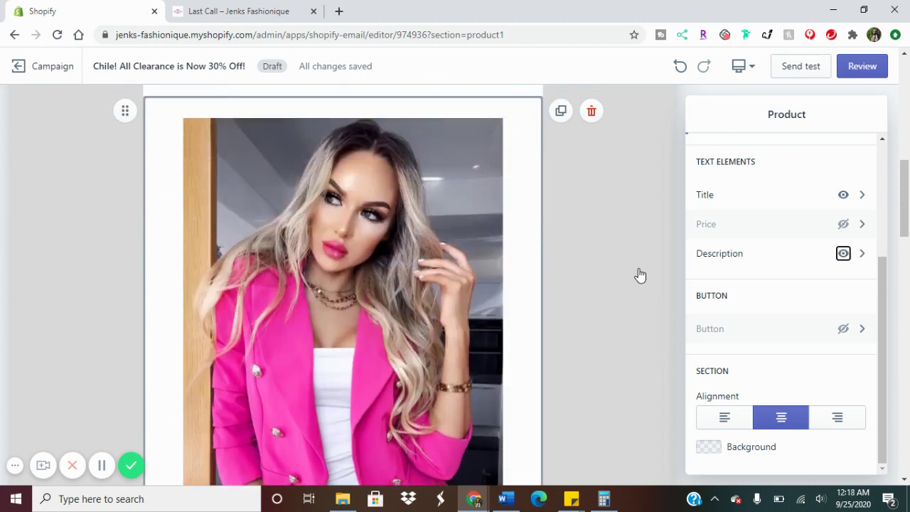
scroll(640, 275, "down", 2)
scroll(640, 275, "down", 5)
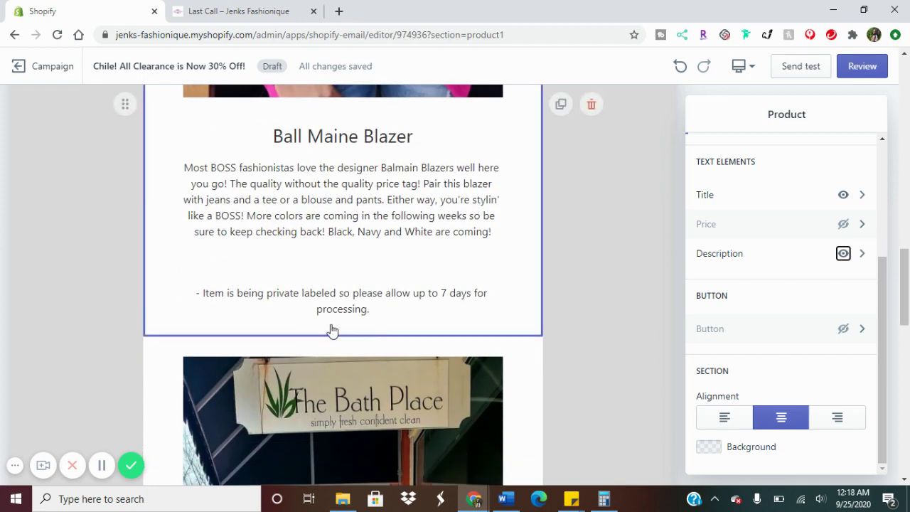
mouse_move(481, 337)
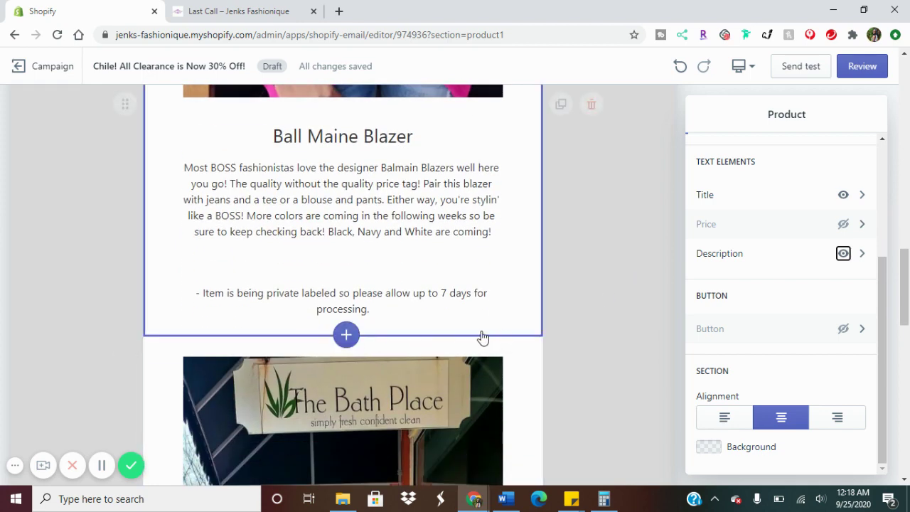
left_click(346, 336)
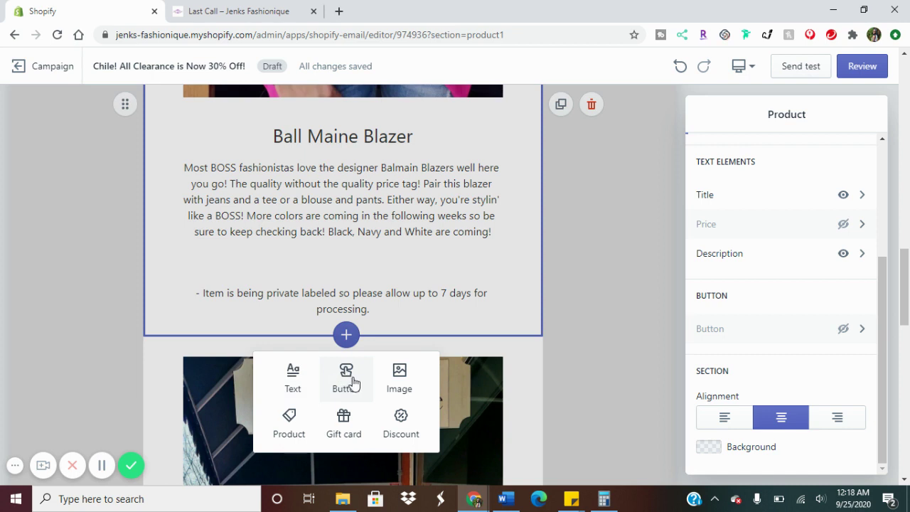
left_click(347, 378)
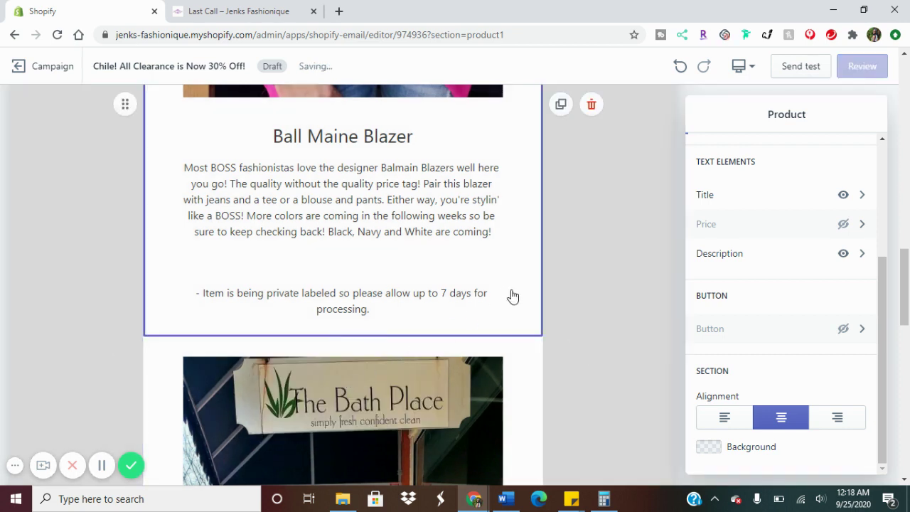
scroll(561, 296, "down", 1)
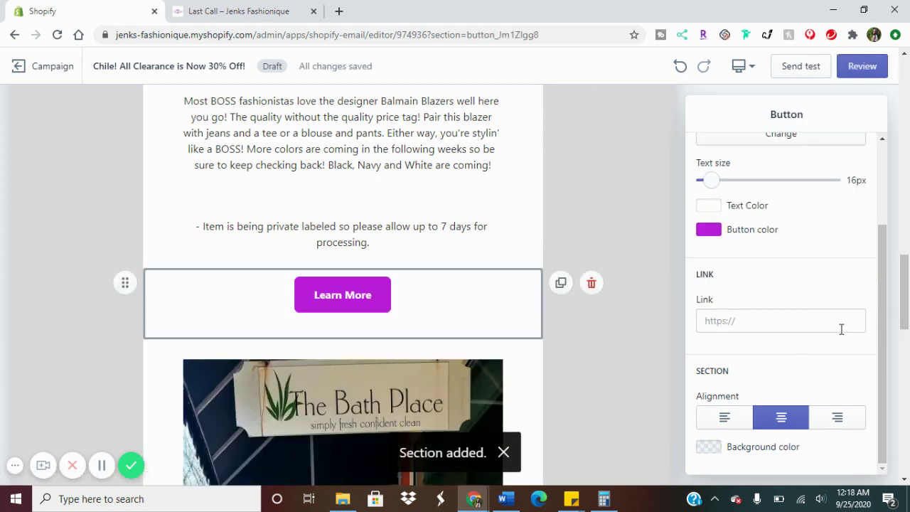
left_click(592, 284)
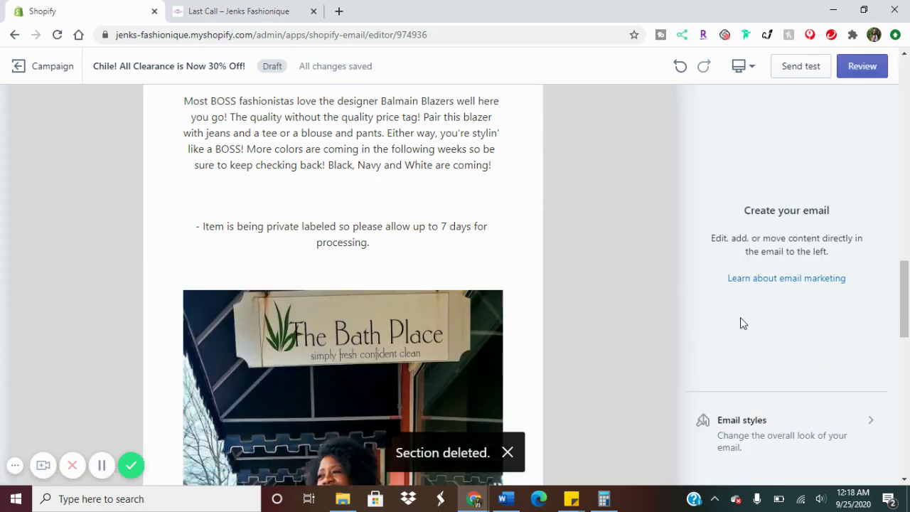
Show the built-in Shop now button in the Ball Maine Blazer product section and check its style settings.
left_click(315, 182)
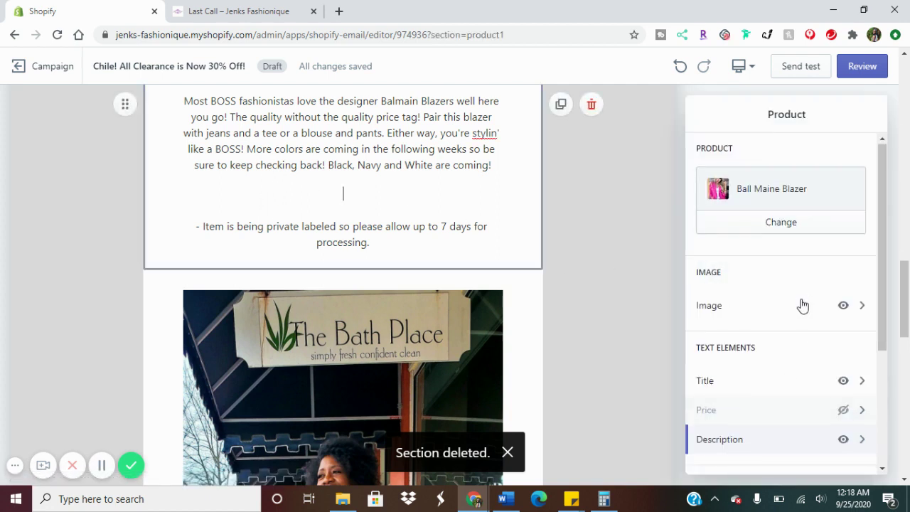
scroll(807, 309, "down", 3)
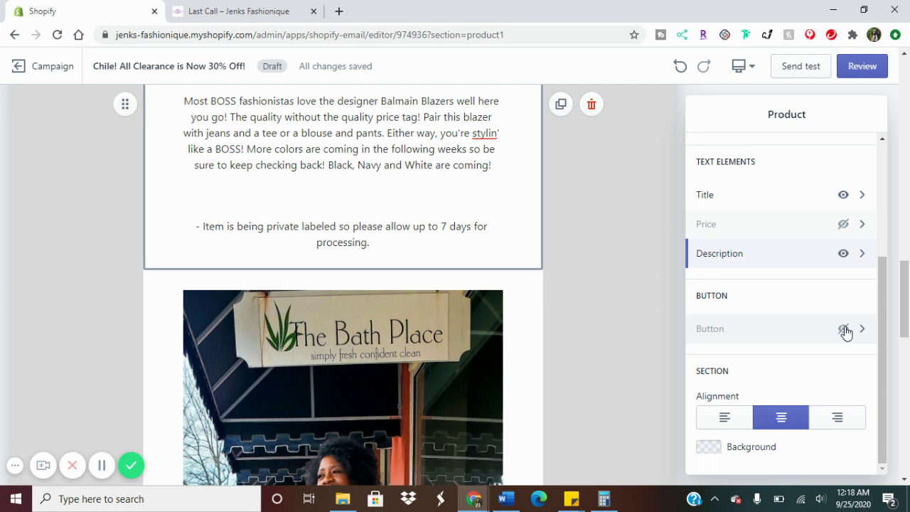
left_click(843, 329)
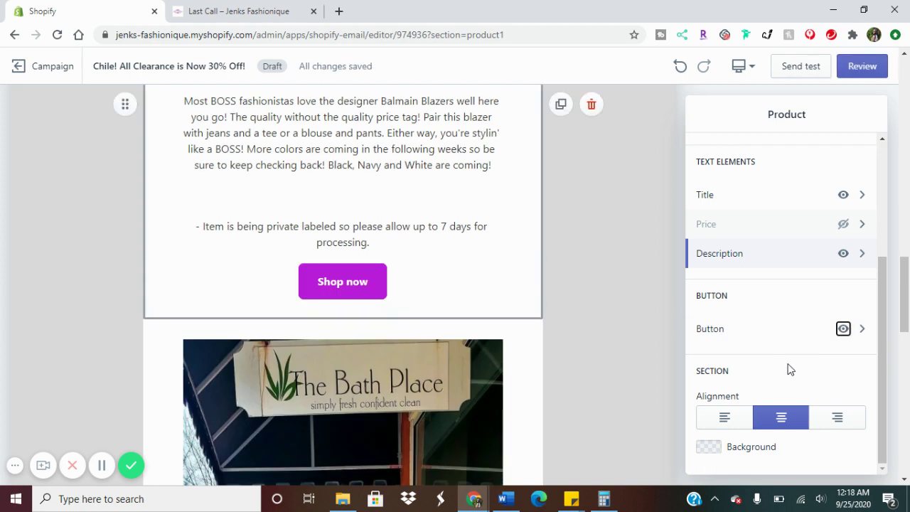
left_click(860, 336)
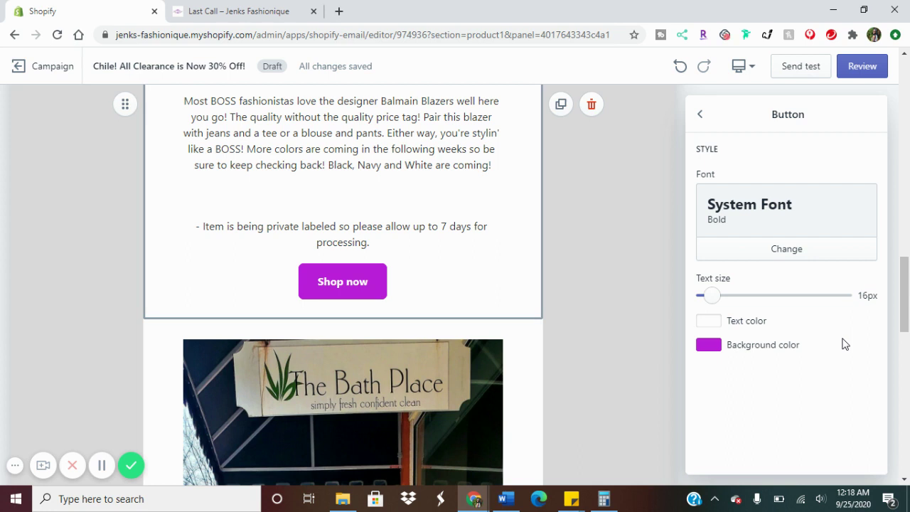
left_click(702, 116)
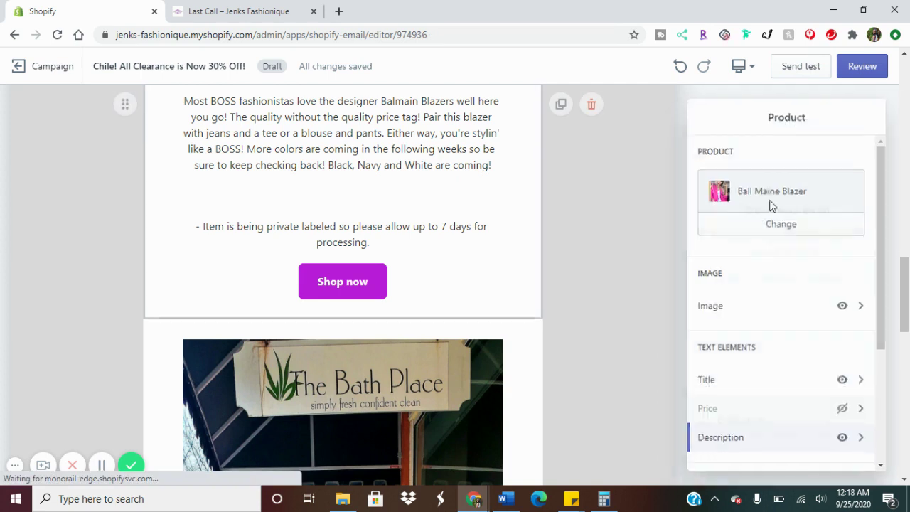
scroll(818, 317, "down", 1)
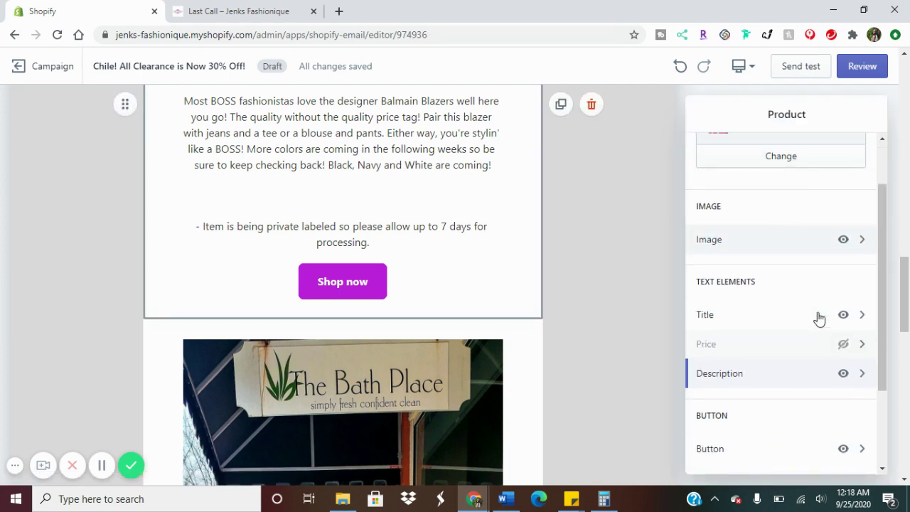
scroll(817, 317, "down", 1)
scroll(814, 316, "down", 1)
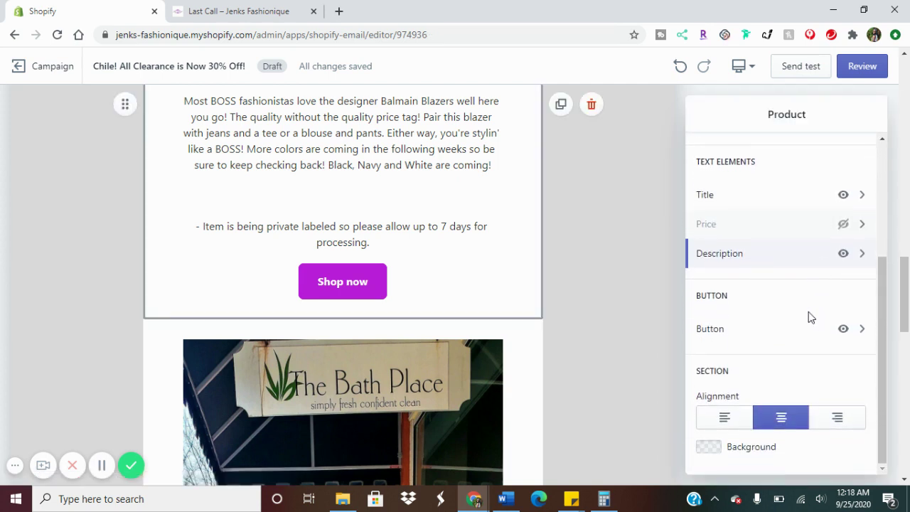
Review the Trix Accordion Dress product section, from its image to the Discover More section below it.
scroll(559, 258, "down", 2)
scroll(557, 260, "down", 1)
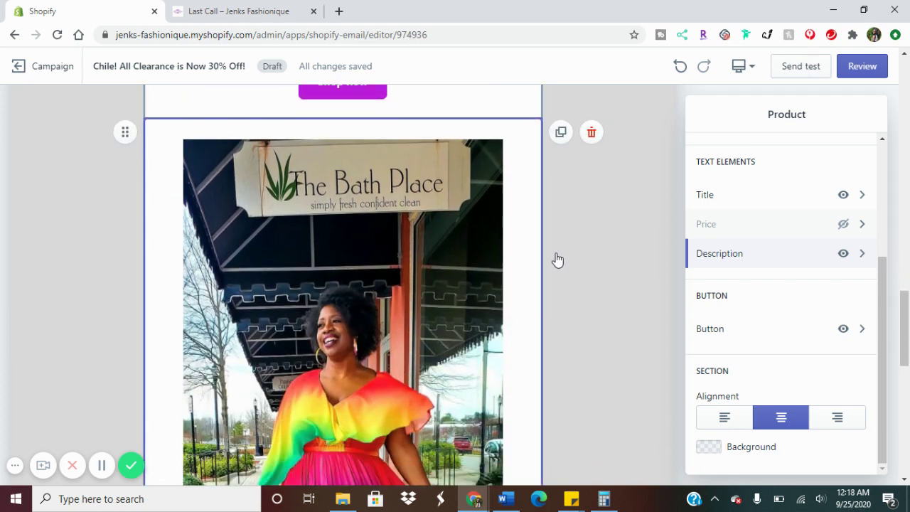
scroll(552, 260, "down", 8)
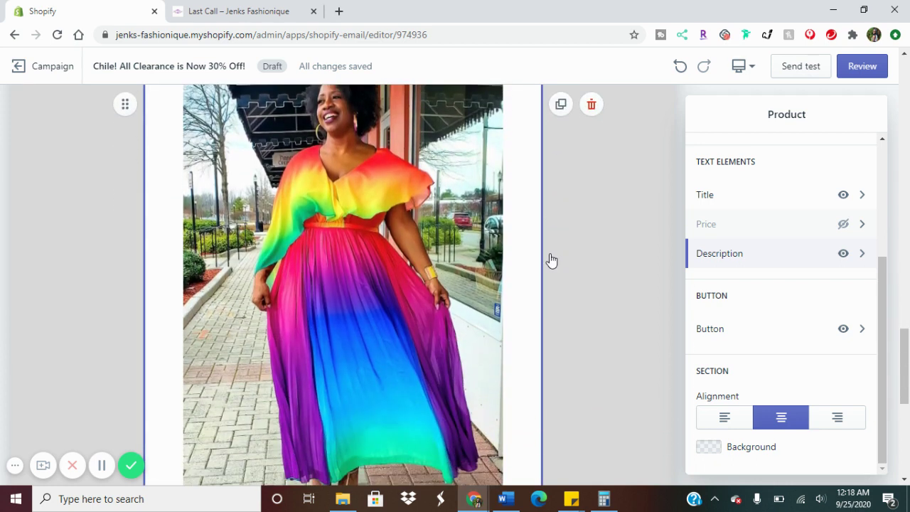
scroll(552, 260, "down", 1)
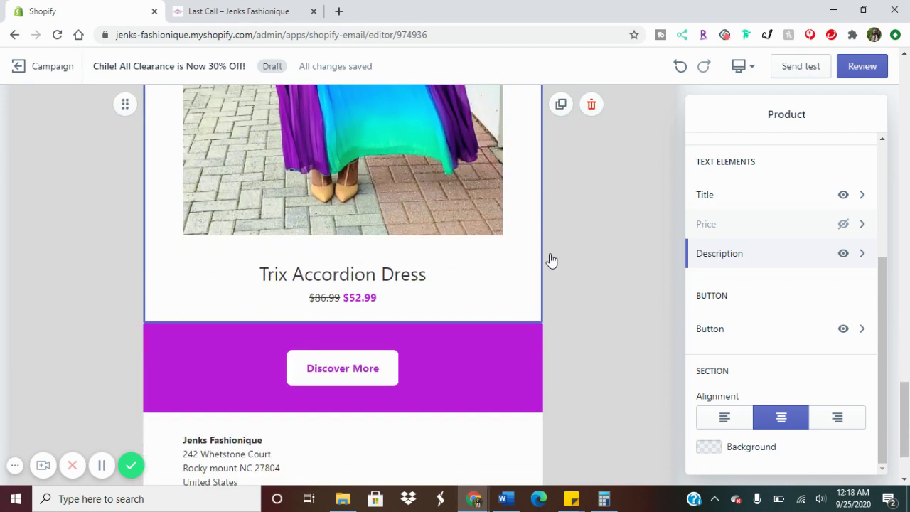
scroll(552, 260, "up", 5)
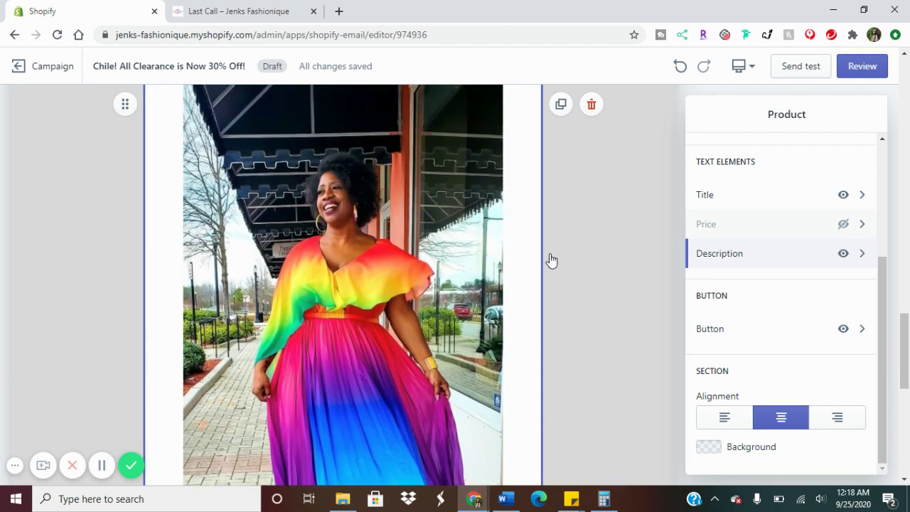
scroll(551, 260, "down", 5)
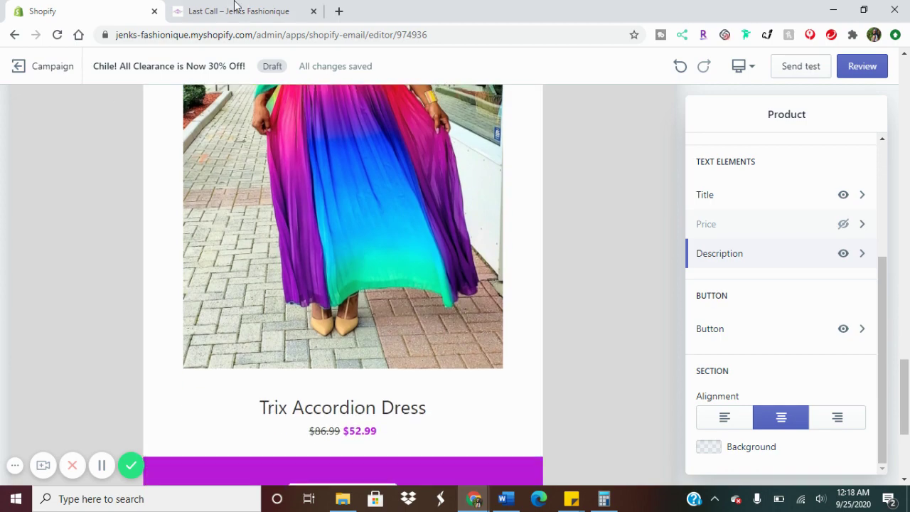
Browse the discounted items on the store's Last Call collection page.
left_click(245, 13)
scroll(383, 248, "down", 10)
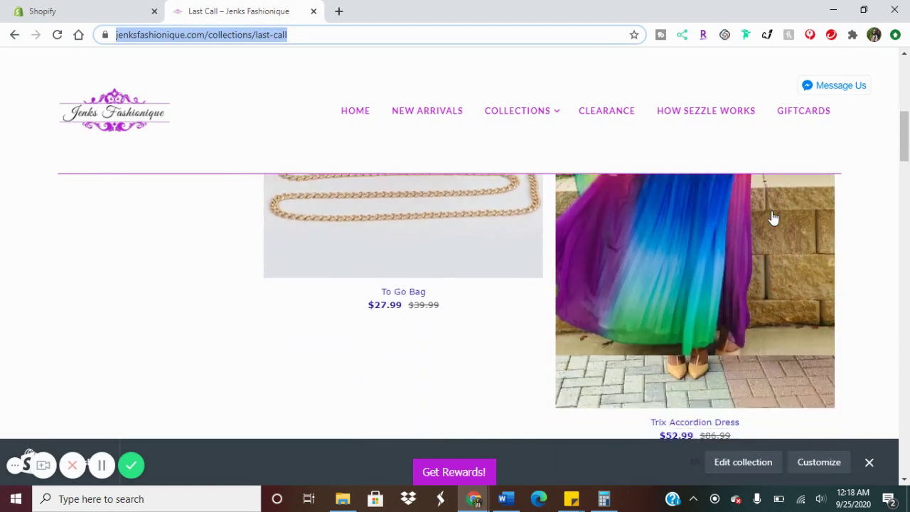
scroll(824, 219, "down", 8)
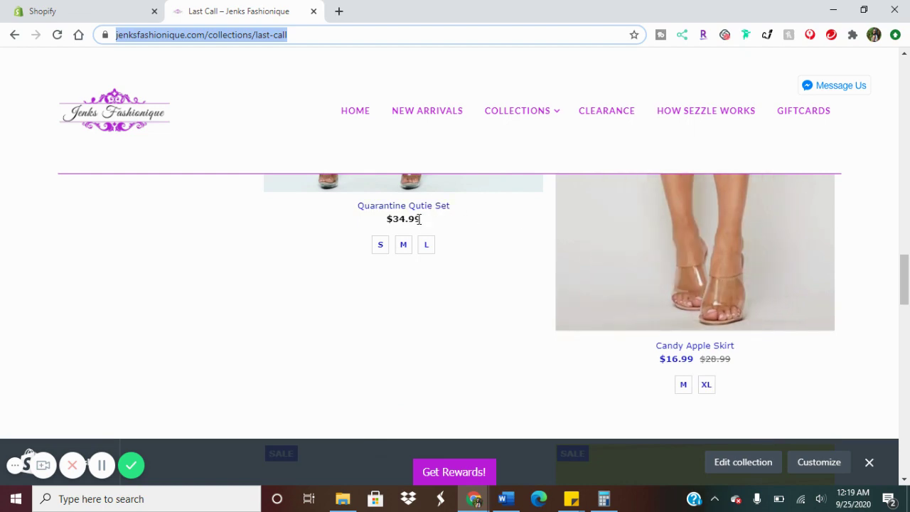
scroll(473, 249, "down", 7)
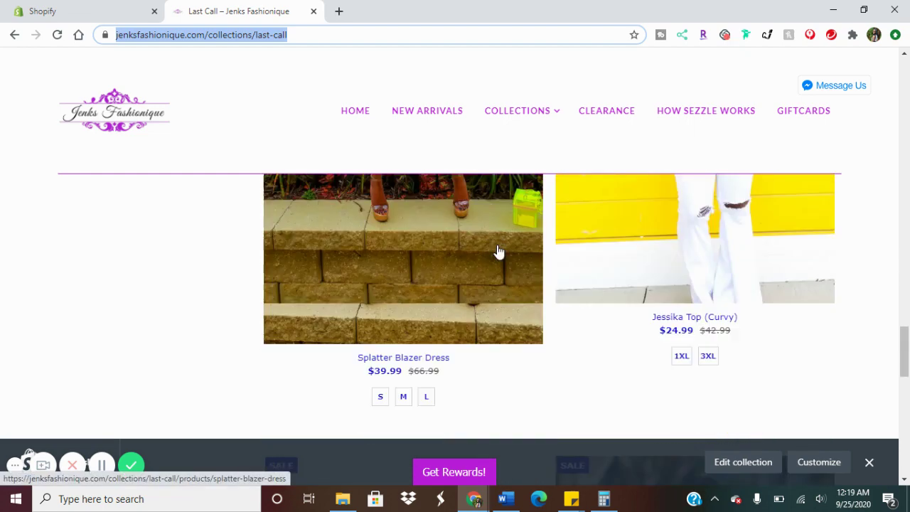
scroll(273, 83, "up", 1)
scroll(500, 258, "down", 5)
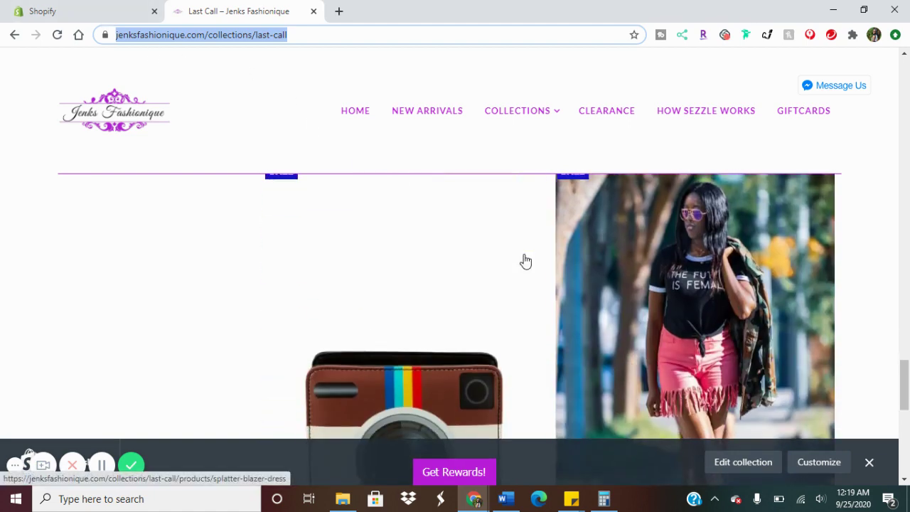
scroll(505, 261, "down", 2)
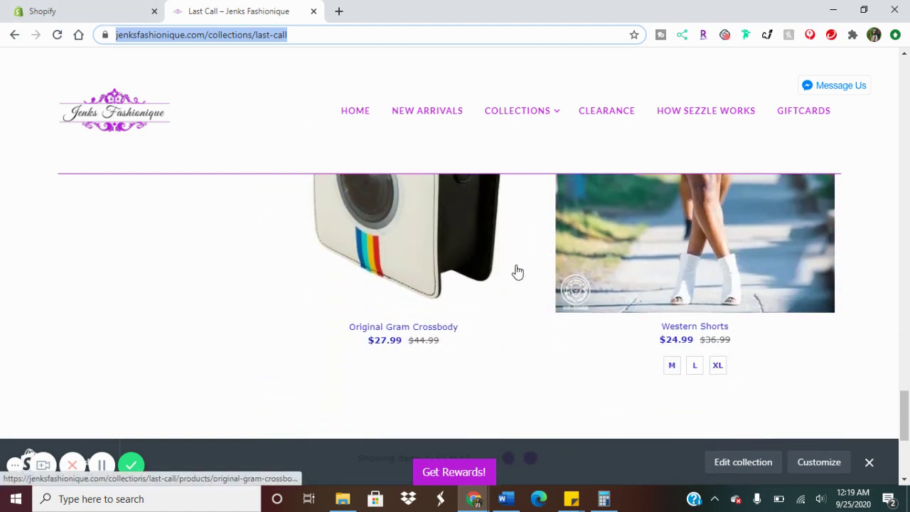
scroll(516, 271, "down", 3)
scroll(514, 270, "up", 6)
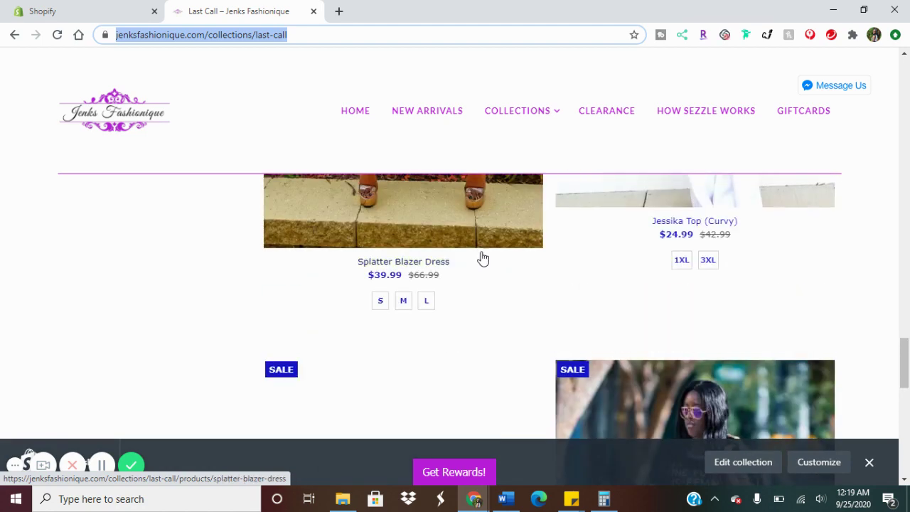
Return to the email editor and check the Discover More button section's text style, link and alignment settings.
left_click(64, 13)
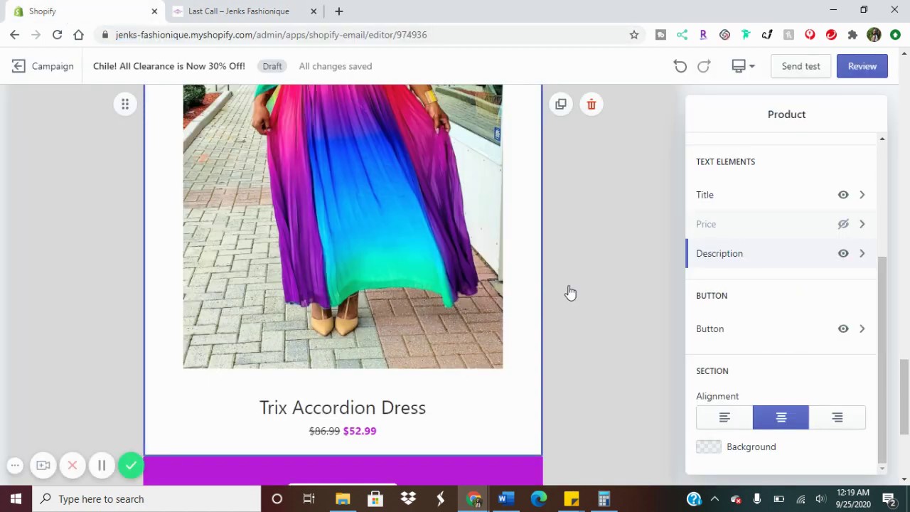
scroll(570, 292, "down", 2)
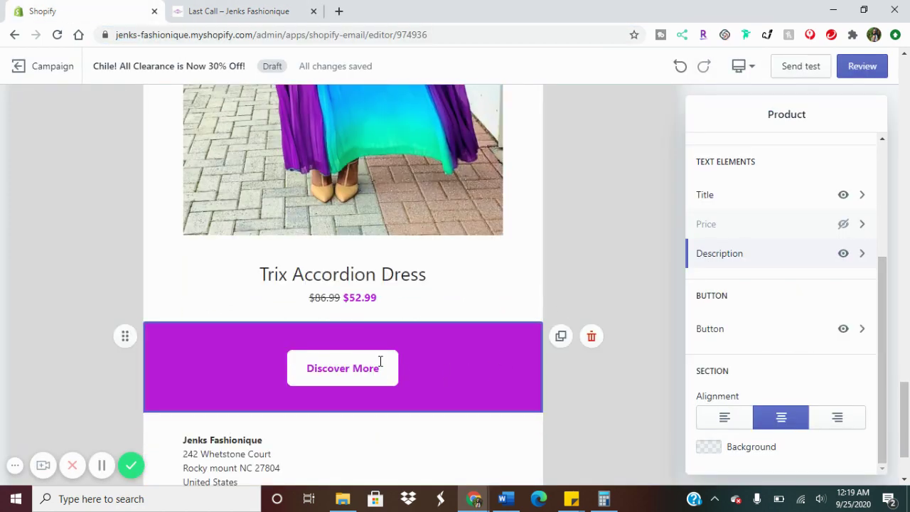
left_click_drag(381, 366, 322, 367)
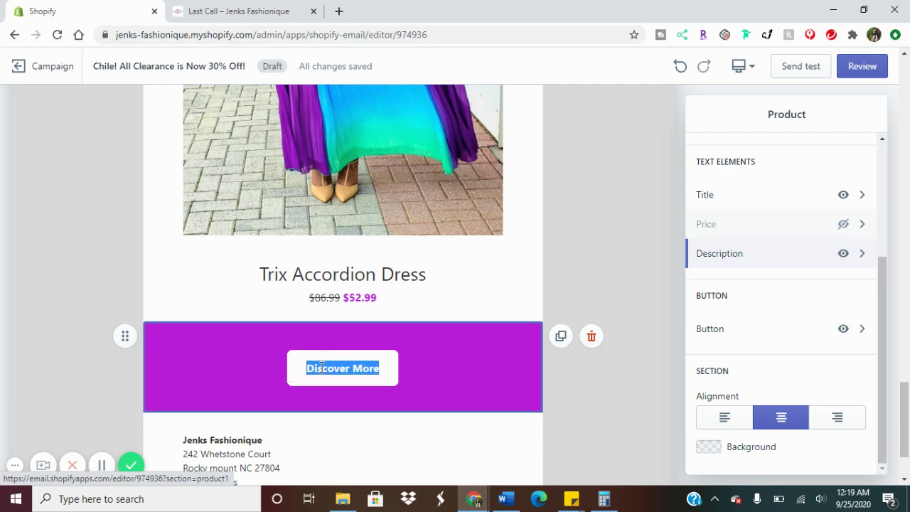
scroll(321, 367, "down", 2)
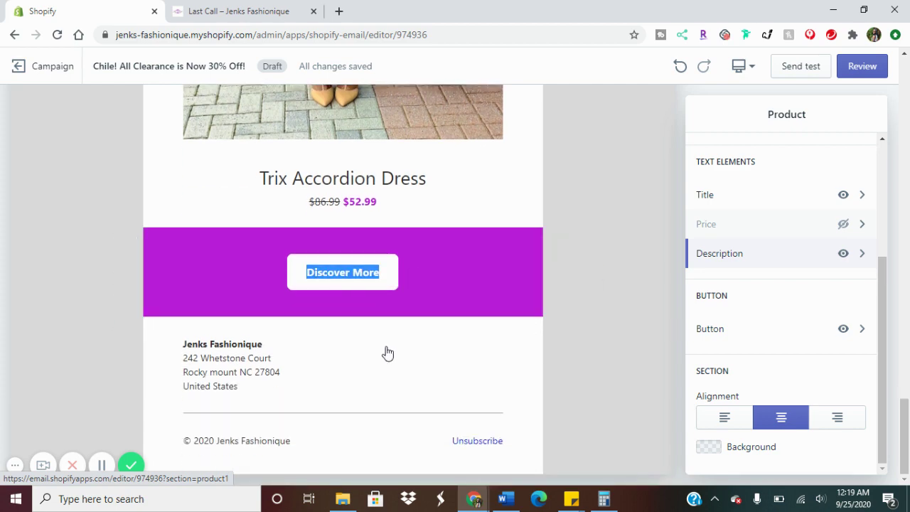
left_click(593, 332)
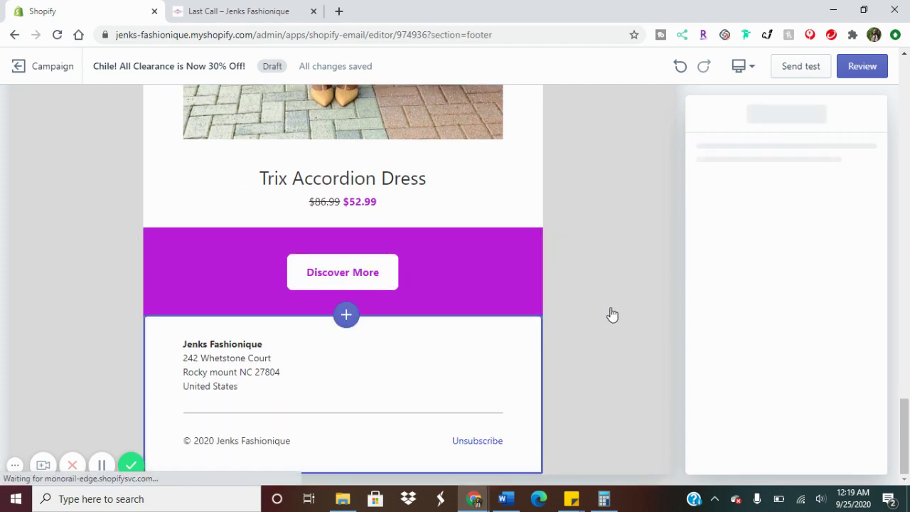
left_click(398, 276)
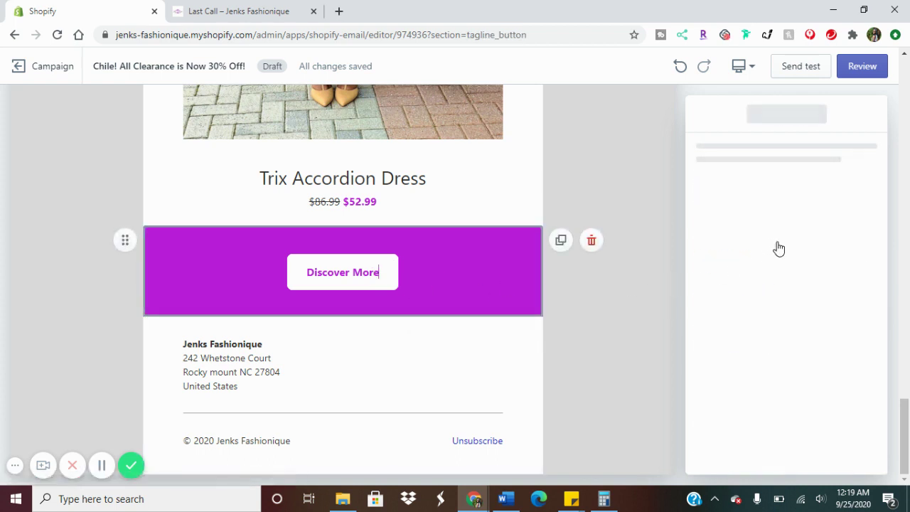
scroll(789, 256, "down", 2)
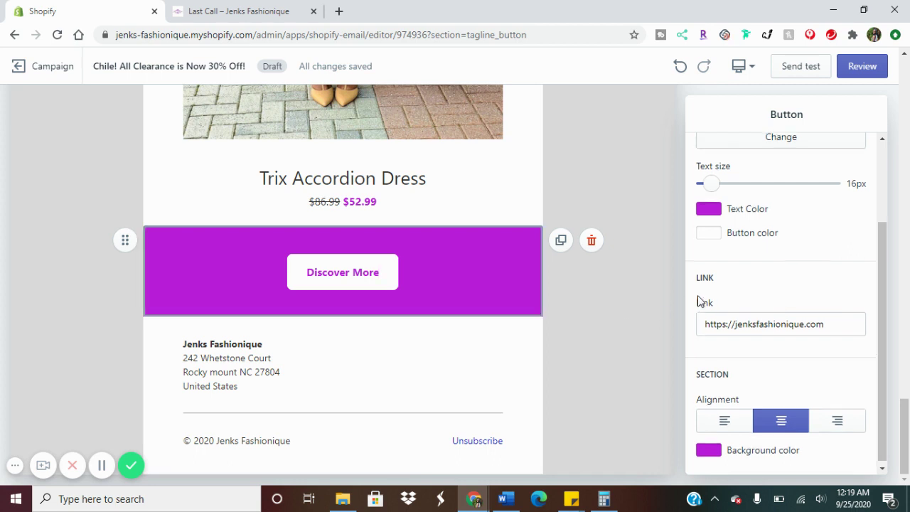
scroll(700, 302, "up", 2)
scroll(708, 308, "down", 1)
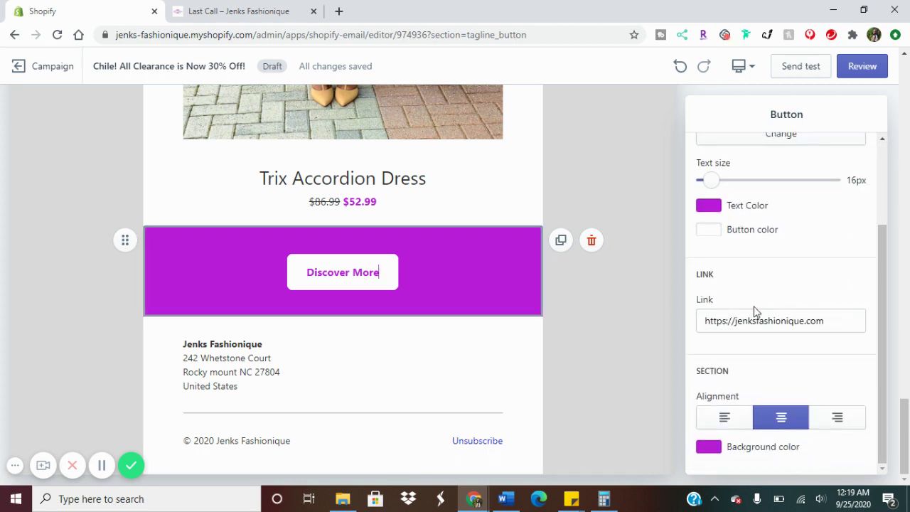
Open the store's New Arrivals collection page and look through its newest products for one to feature.
left_click(220, 15)
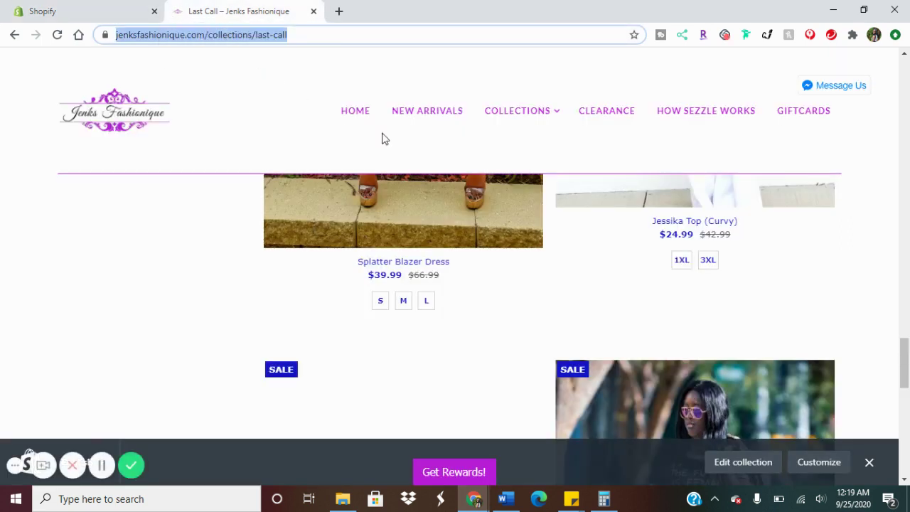
key("Return")
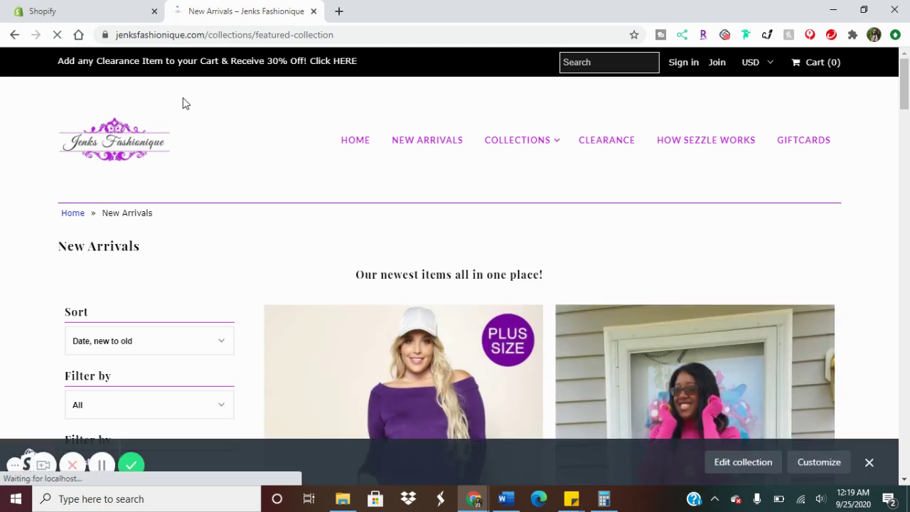
scroll(301, 174, "down", 2)
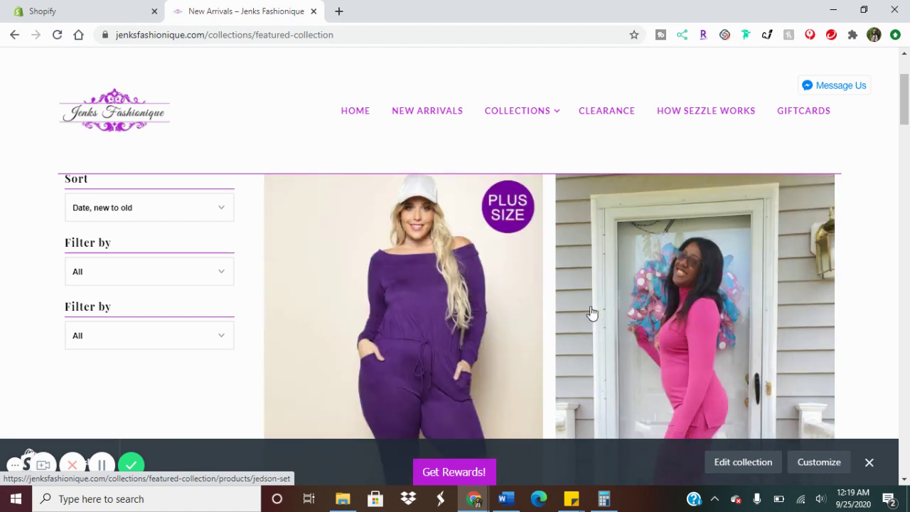
scroll(591, 313, "down", 4)
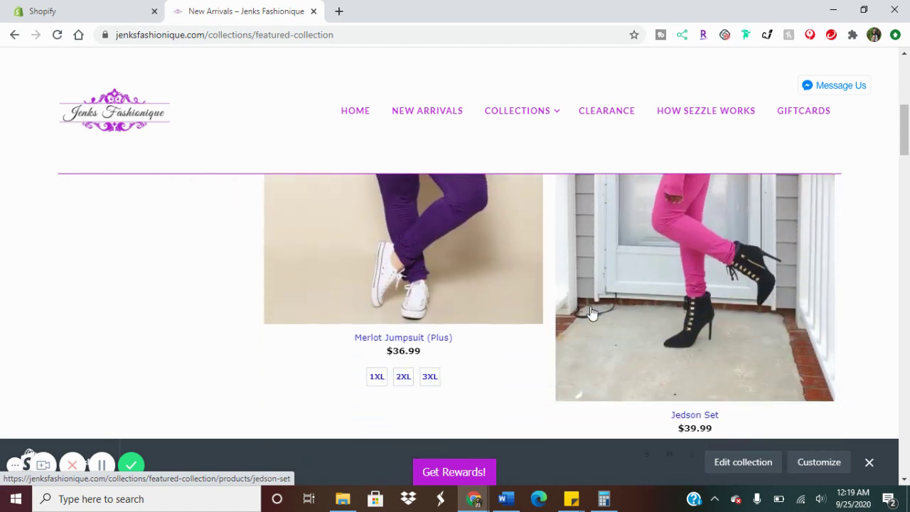
scroll(591, 313, "up", 4)
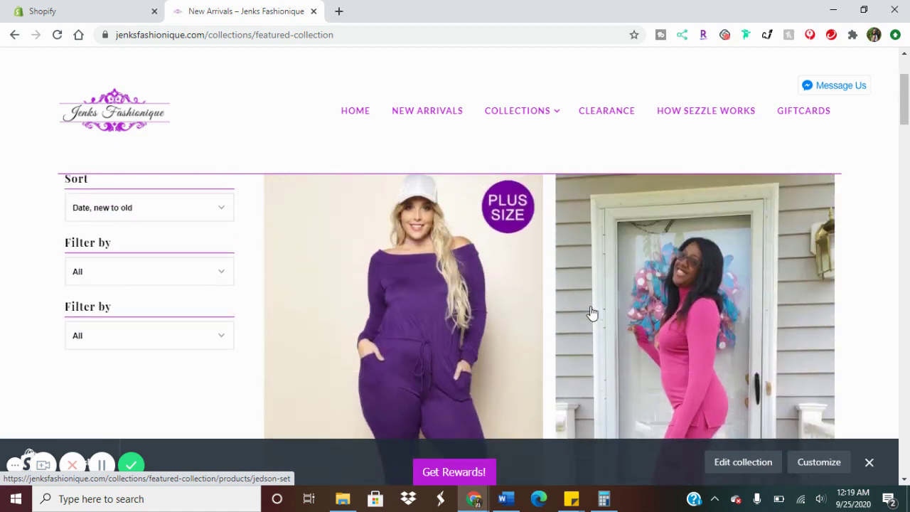
Back in the email editor, change the featured product from Trix Accordion Dress to Merlot Jumpsuit (Plus), searching for "merlot".
left_click(57, 11)
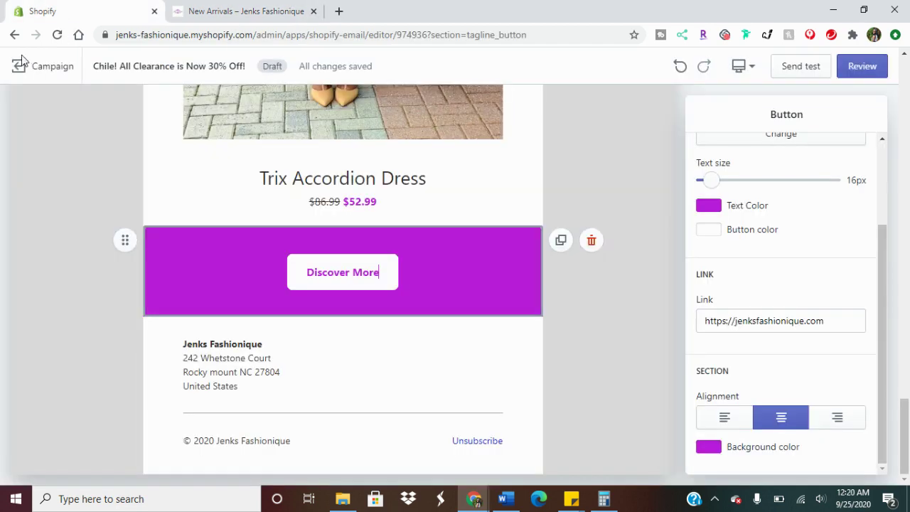
scroll(562, 206, "up", 7)
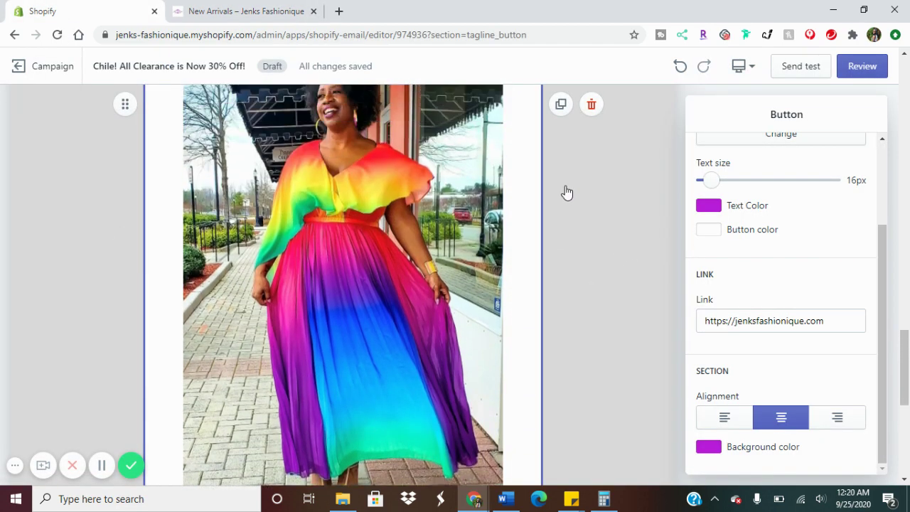
scroll(567, 193, "up", 1)
left_click(389, 269)
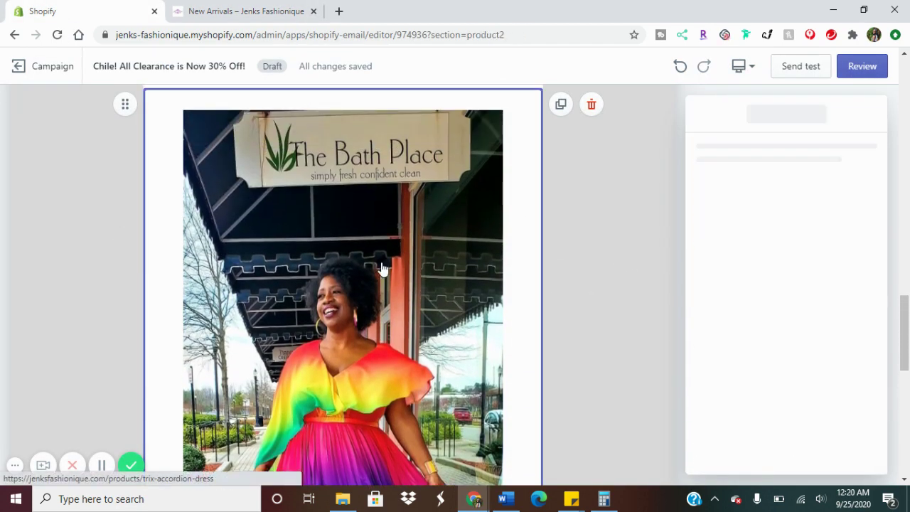
left_click(769, 228)
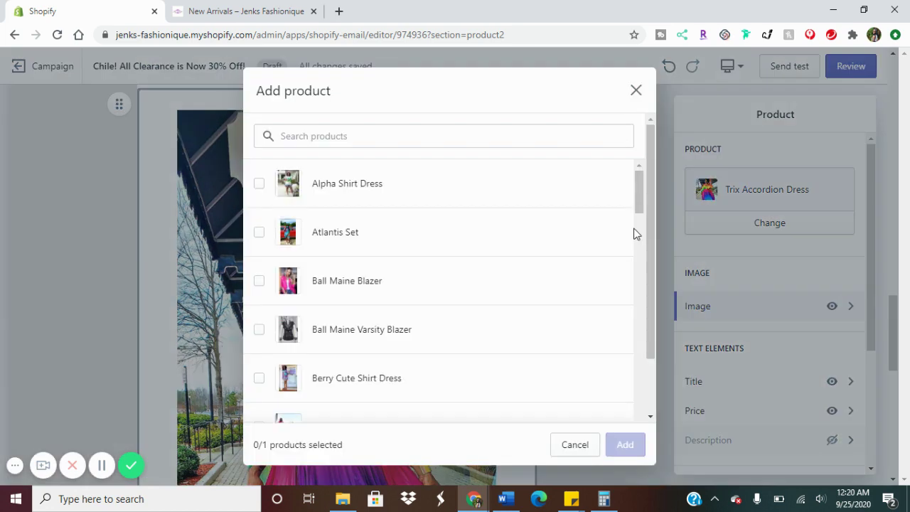
left_click(353, 143)
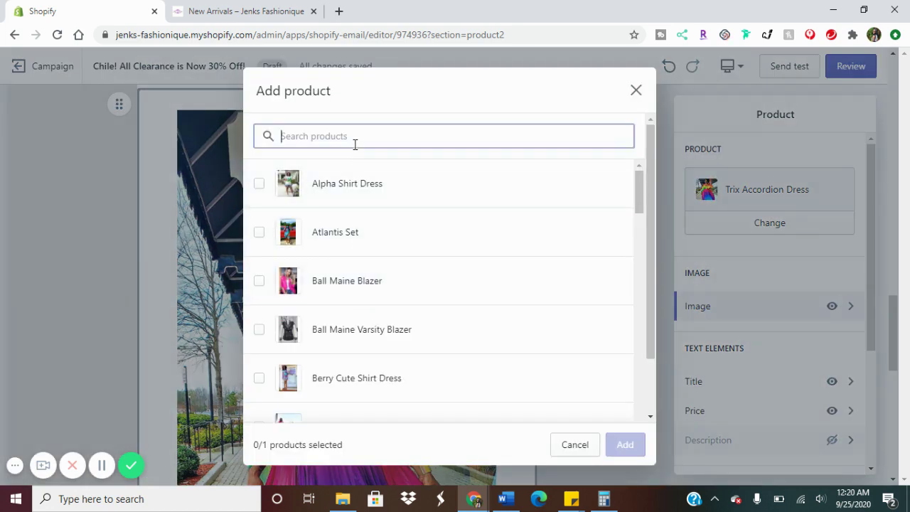
type("merlot")
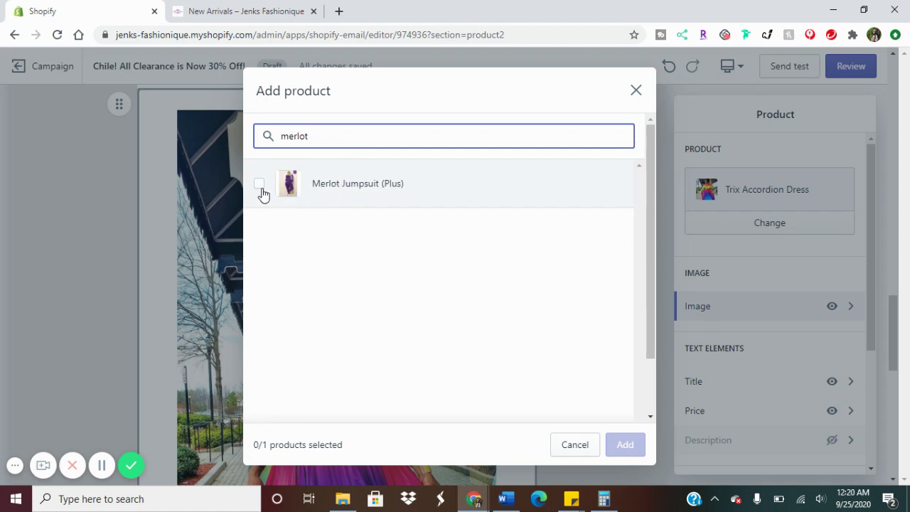
left_click(259, 187)
left_click(622, 444)
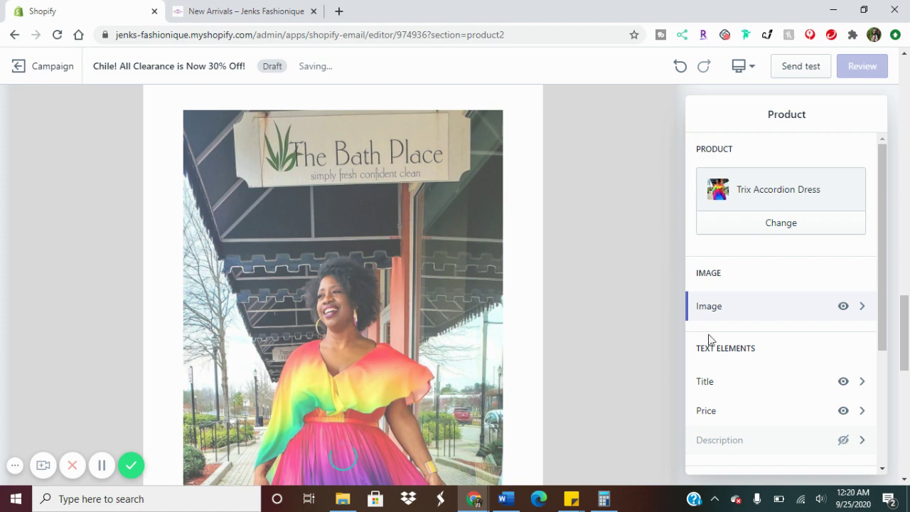
Hide the price and the description in the Merlot Jumpsuit (Plus) product section and review it down to its button setting.
left_click(842, 410)
left_click(842, 439)
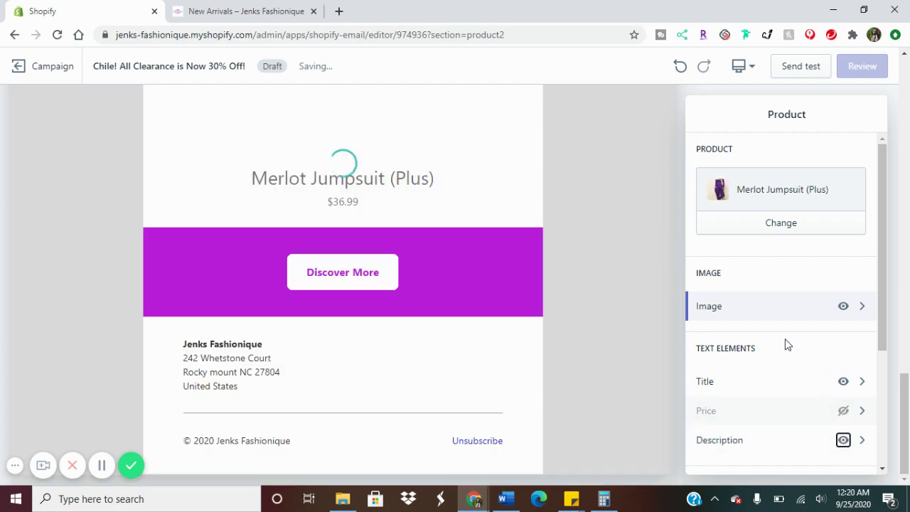
left_click(842, 440)
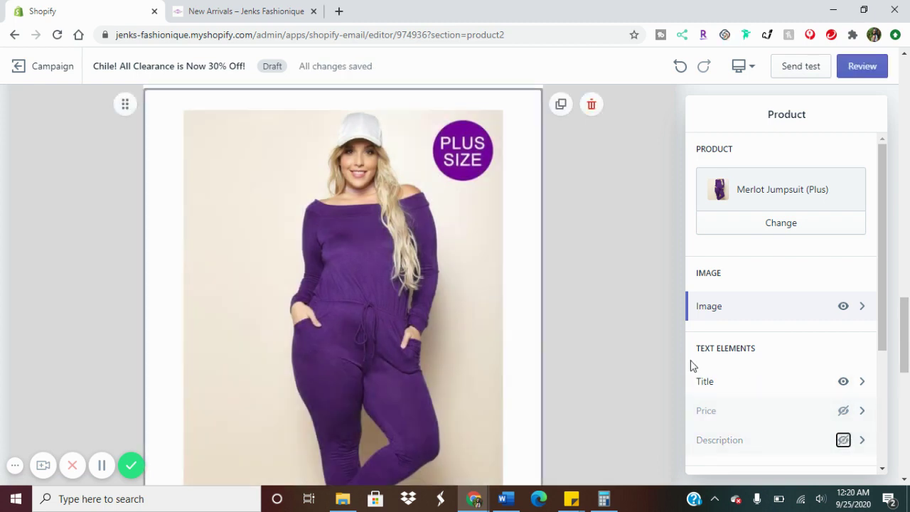
scroll(608, 298, "down", 3)
scroll(607, 299, "down", 4)
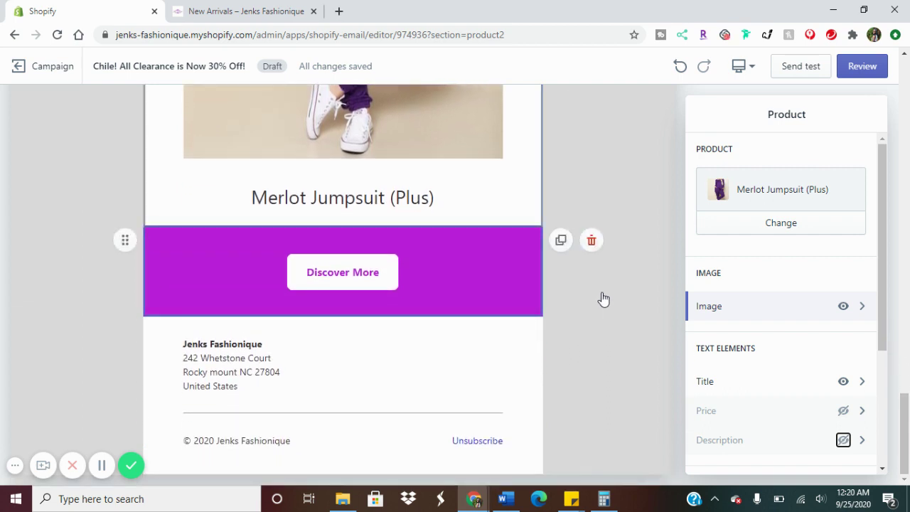
scroll(804, 429, "down", 3)
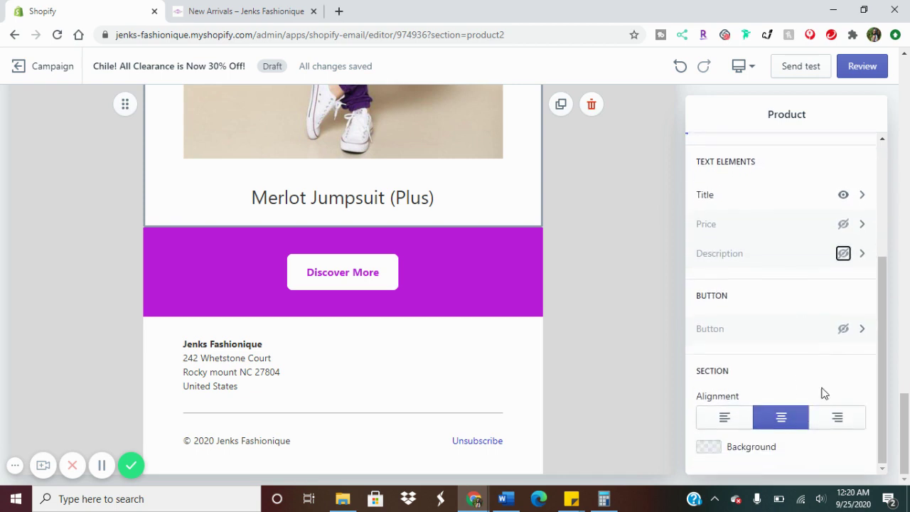
Show the Shop now button in the Merlot Jumpsuit (Plus) section and delete the Discover More section below it.
left_click(842, 329)
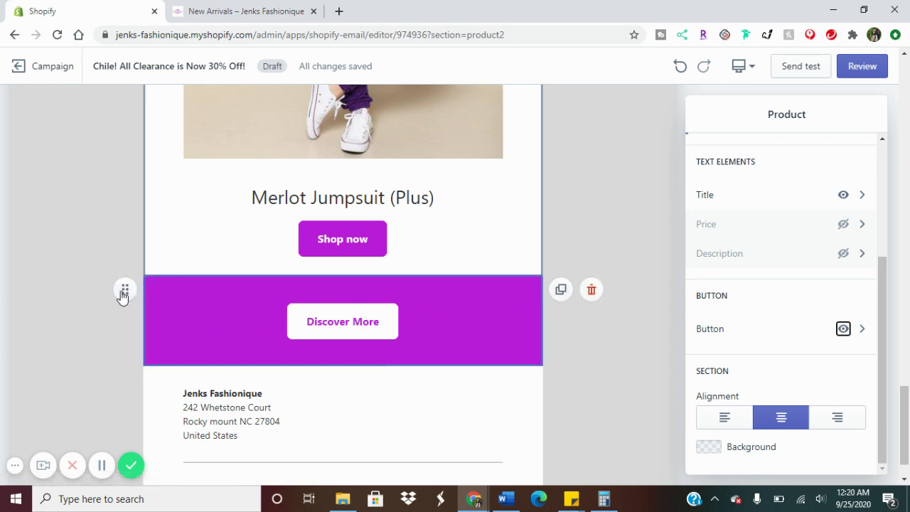
mouse_move(123, 293)
left_mouse_down()
mouse_move(120, 147)
mouse_move(120, 292)
left_mouse_up()
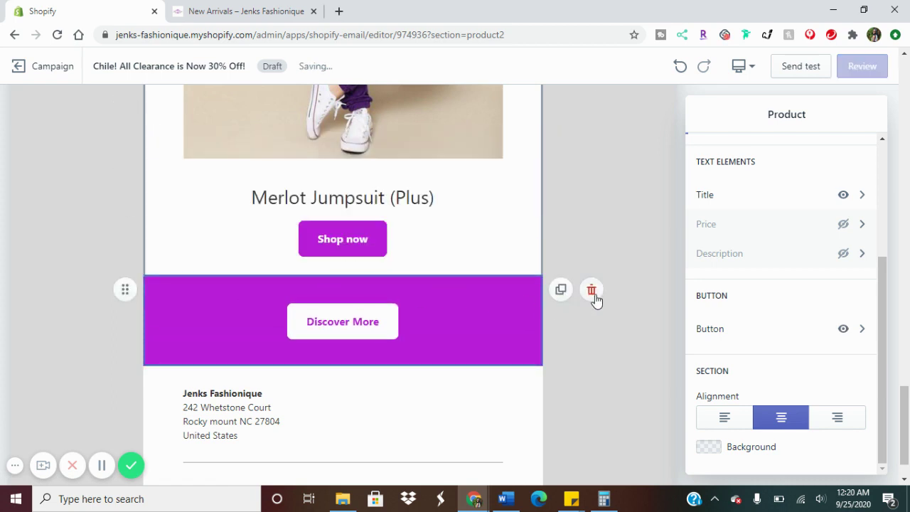
key("Delete")
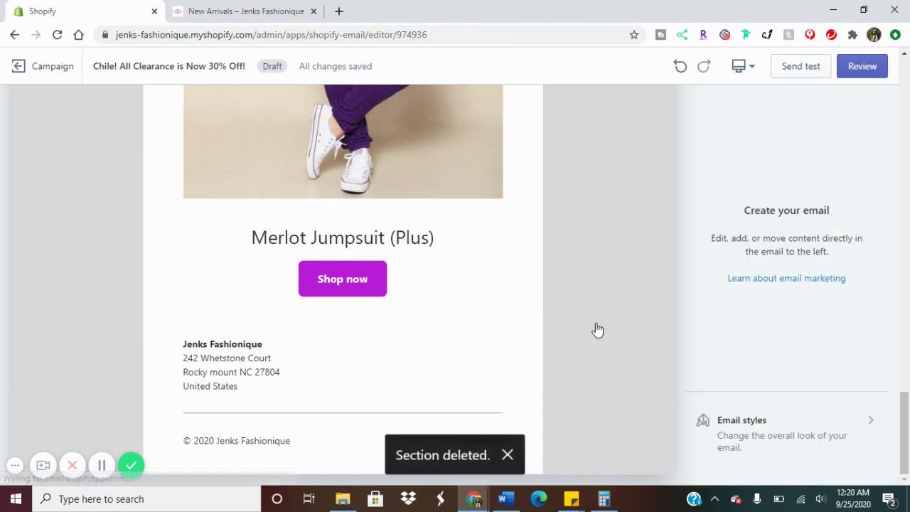
Review the email from the sale banner down to the footer and hide the shop address in the footer.
scroll(617, 327, "up", 10)
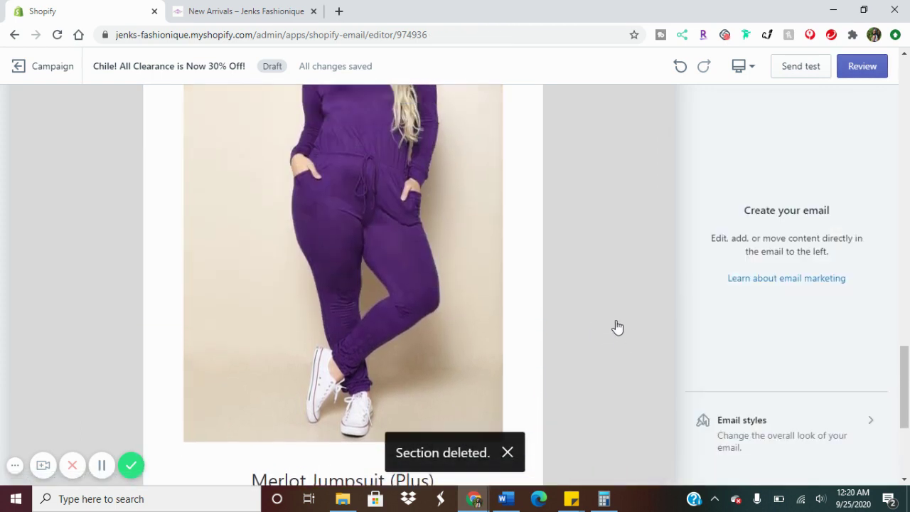
scroll(616, 327, "up", 7)
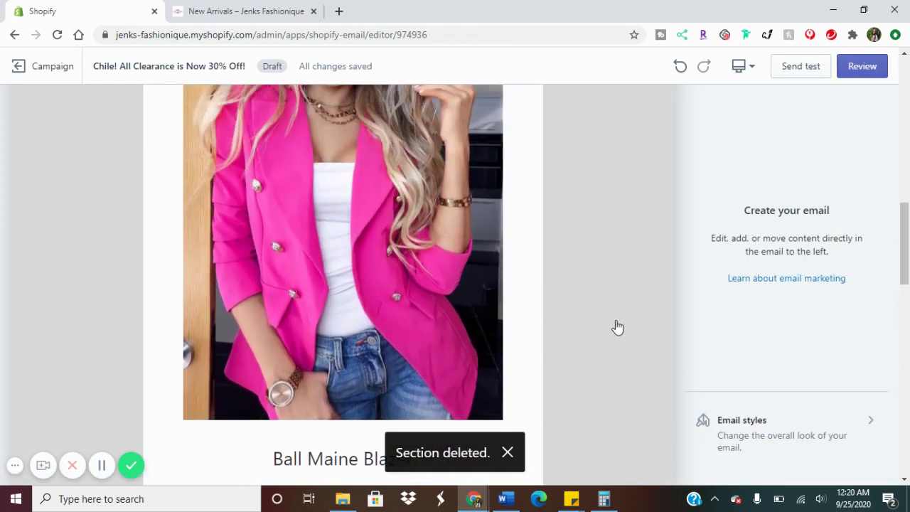
scroll(617, 327, "up", 4)
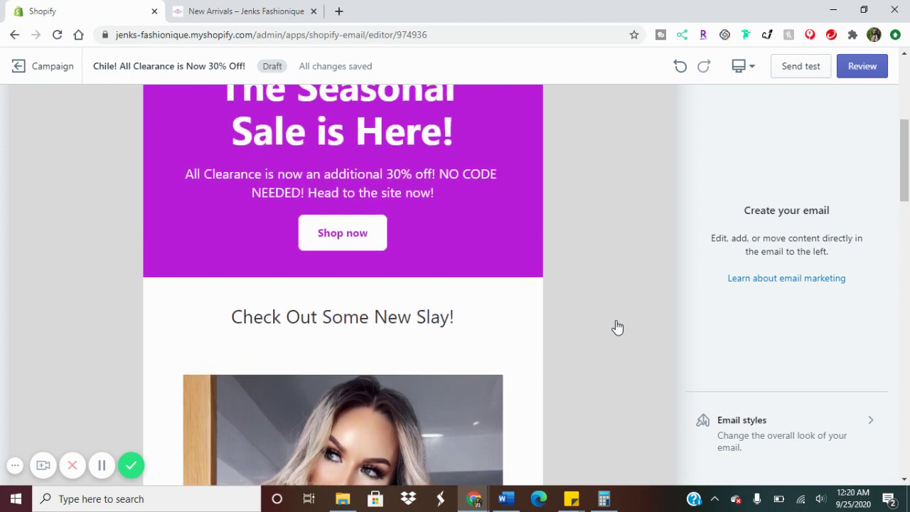
scroll(617, 327, "down", 2)
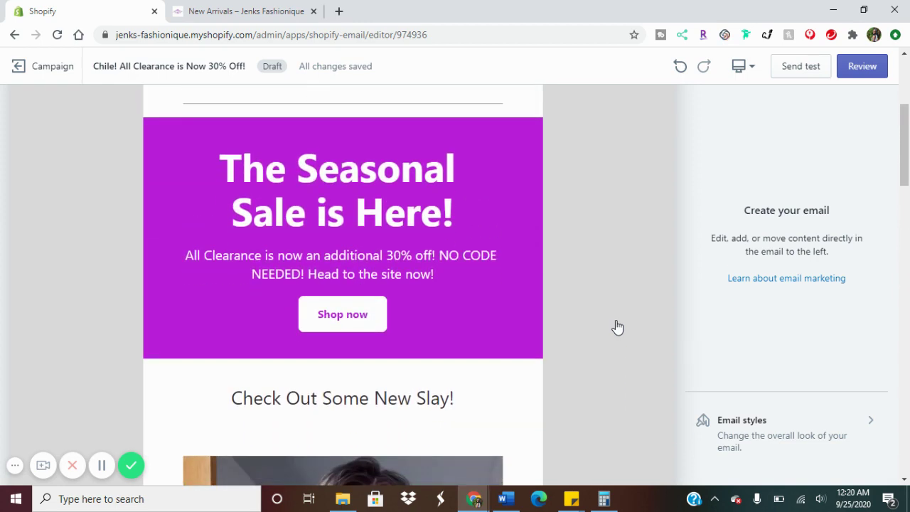
scroll(617, 326, "down", 15)
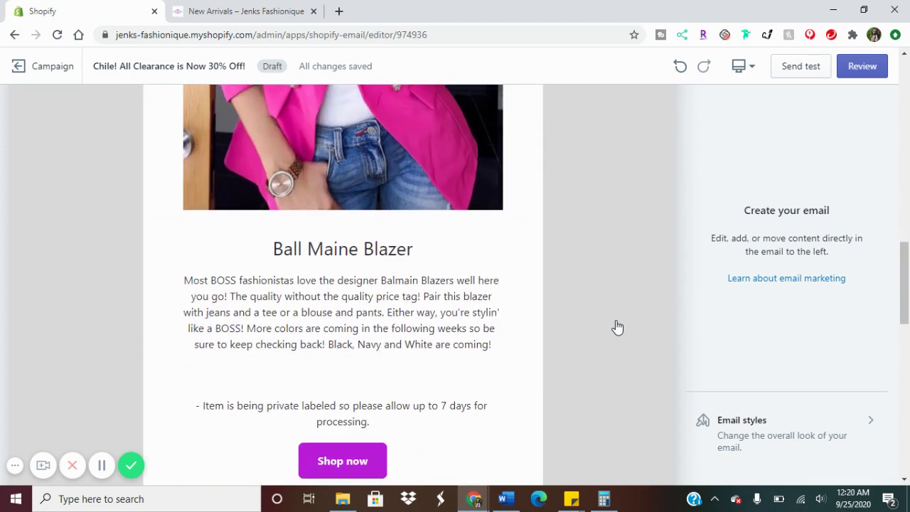
scroll(617, 327, "down", 10)
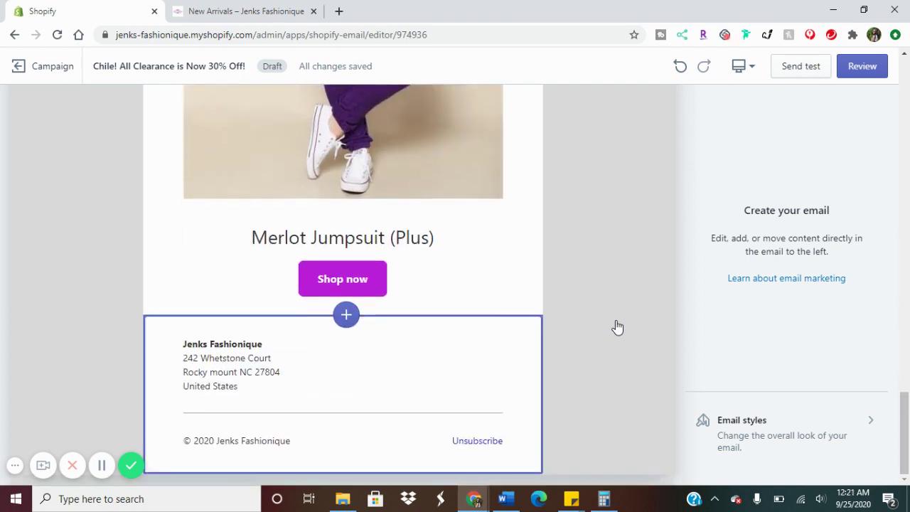
left_click(350, 373)
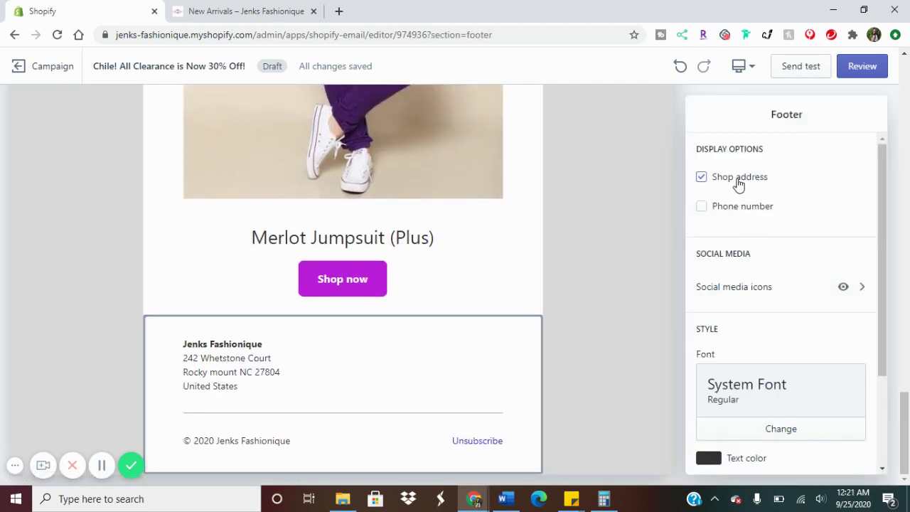
left_click(701, 177)
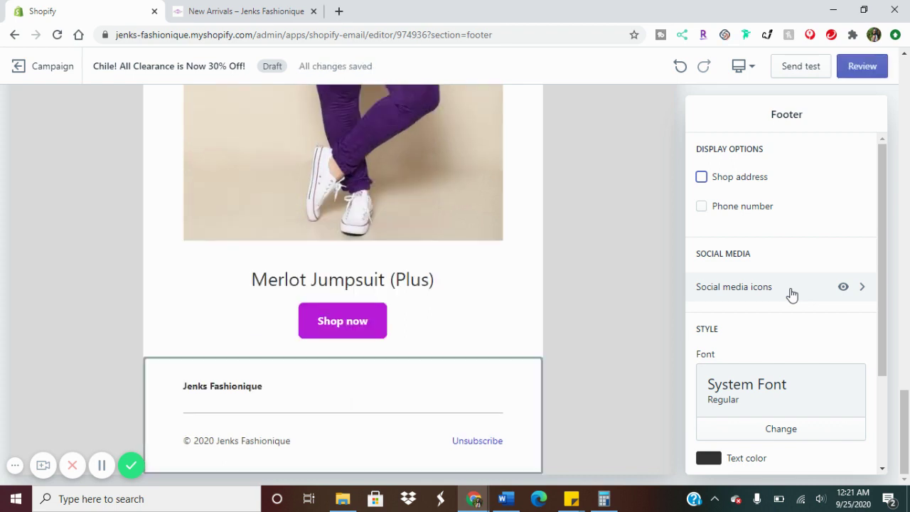
left_click(792, 294)
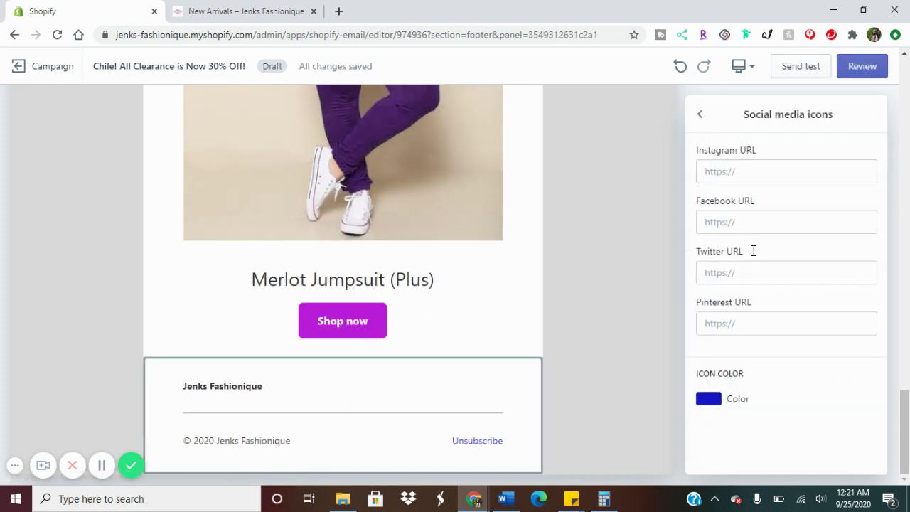
left_click(748, 170)
type("https://instagram.com")
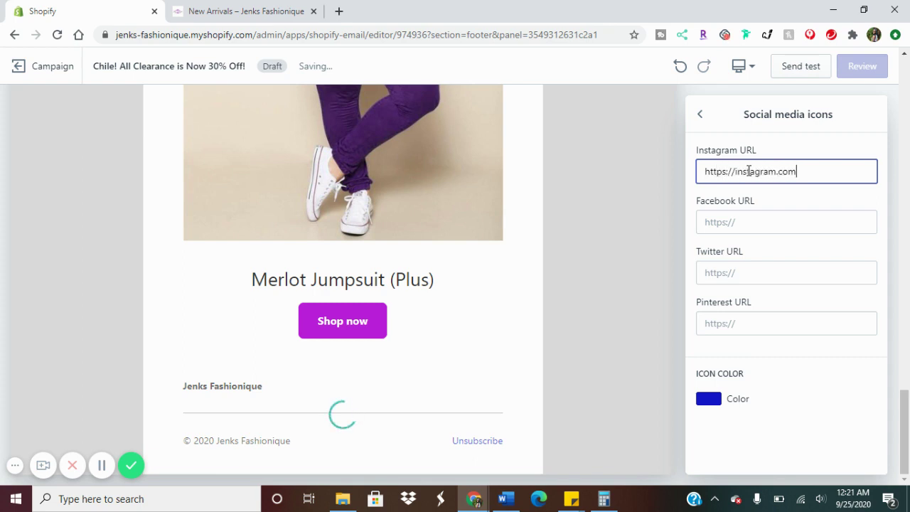
type("/jenks_")
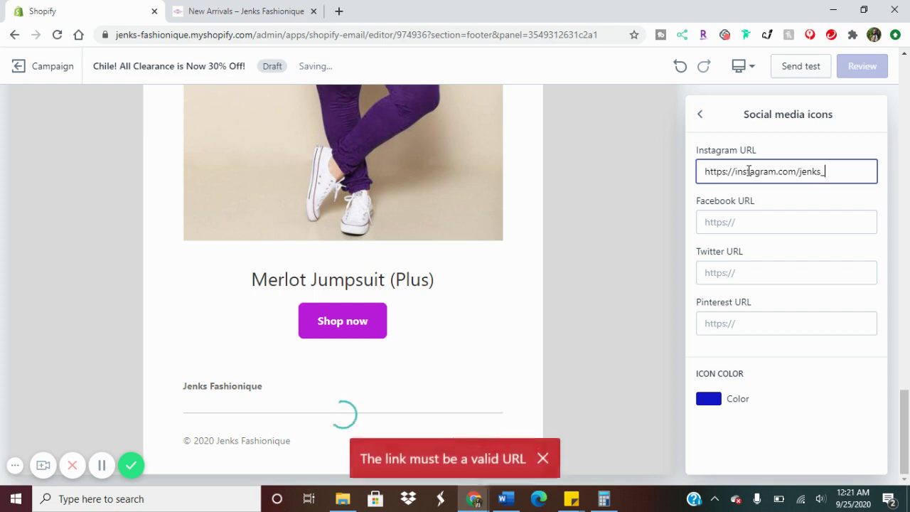
type("fashionique")
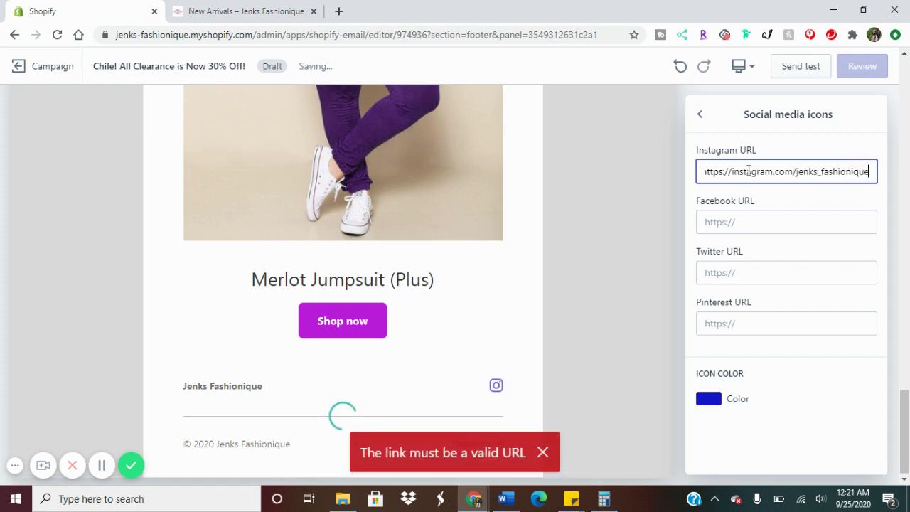
key("Tab")
type("ht")
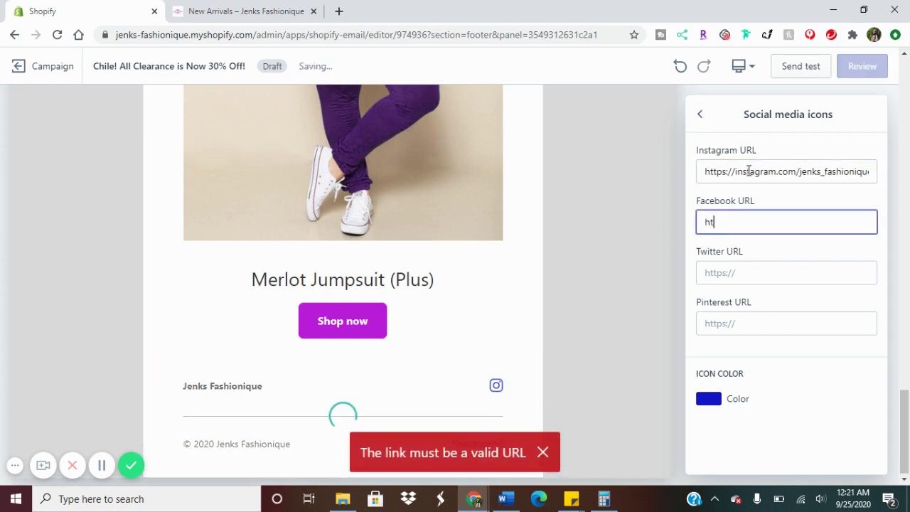
type("tps:")
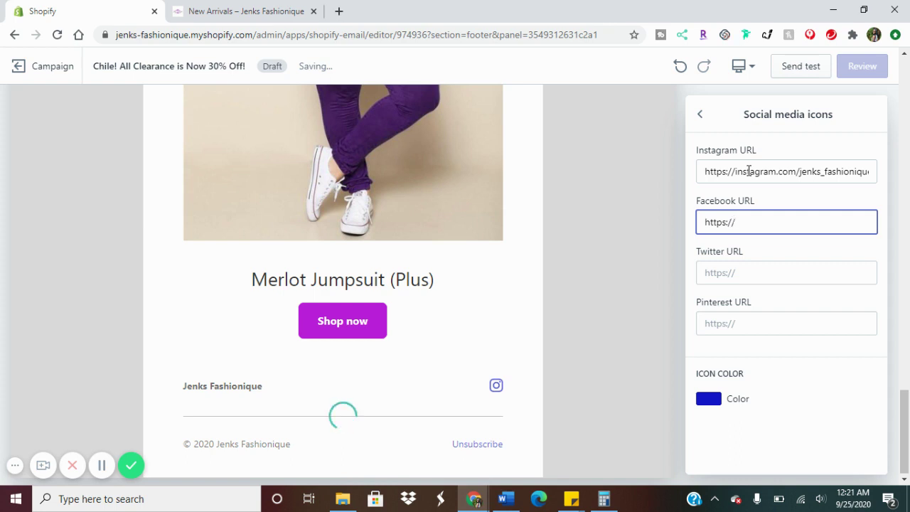
type("//")
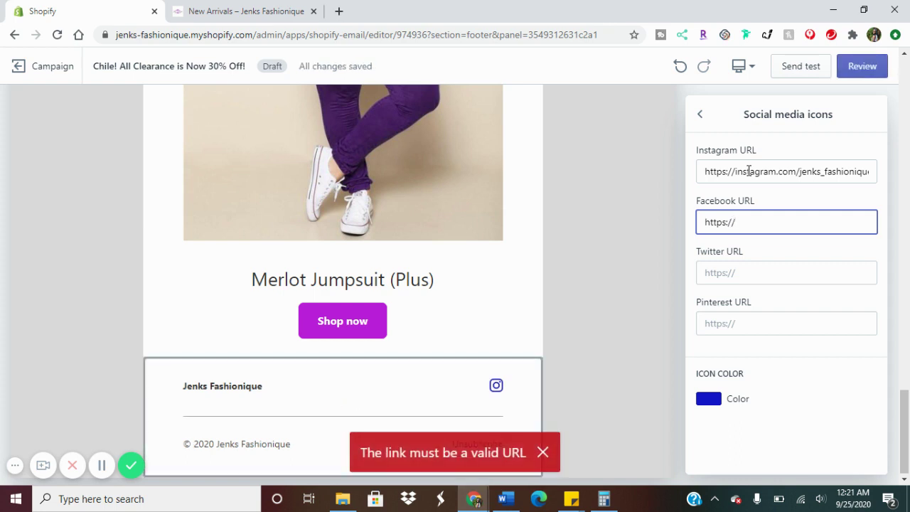
type("facebook.co")
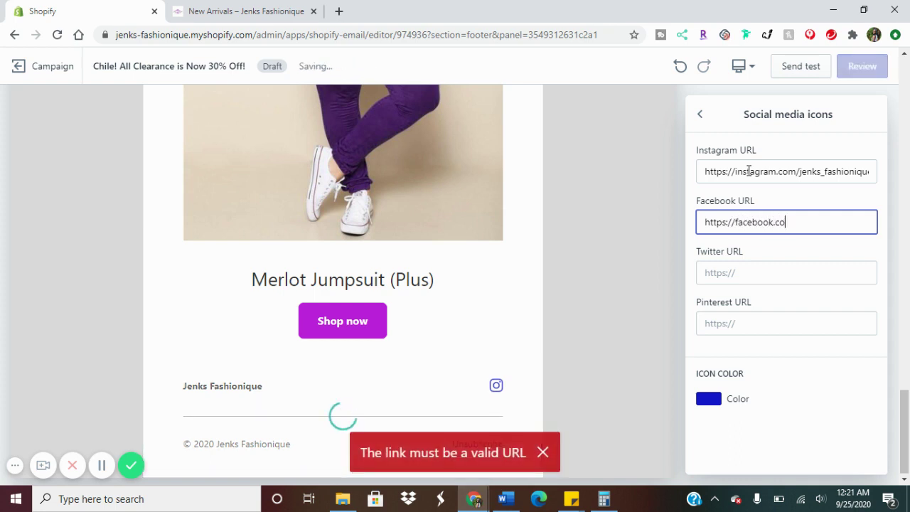
type("m/jenksfas")
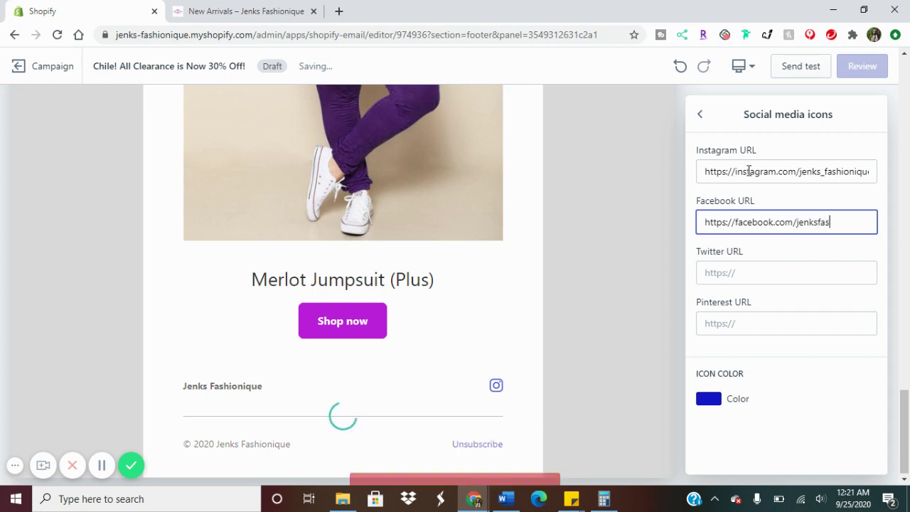
type("hionique702")
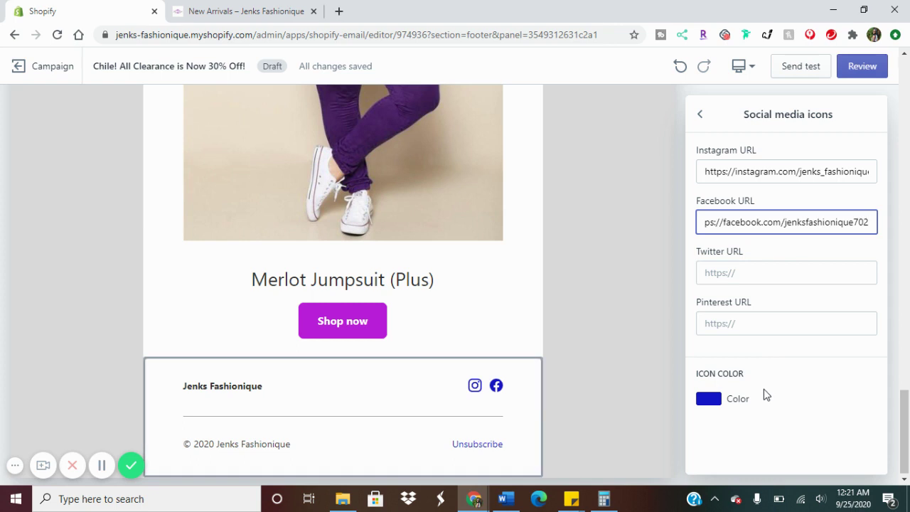
left_click(708, 400)
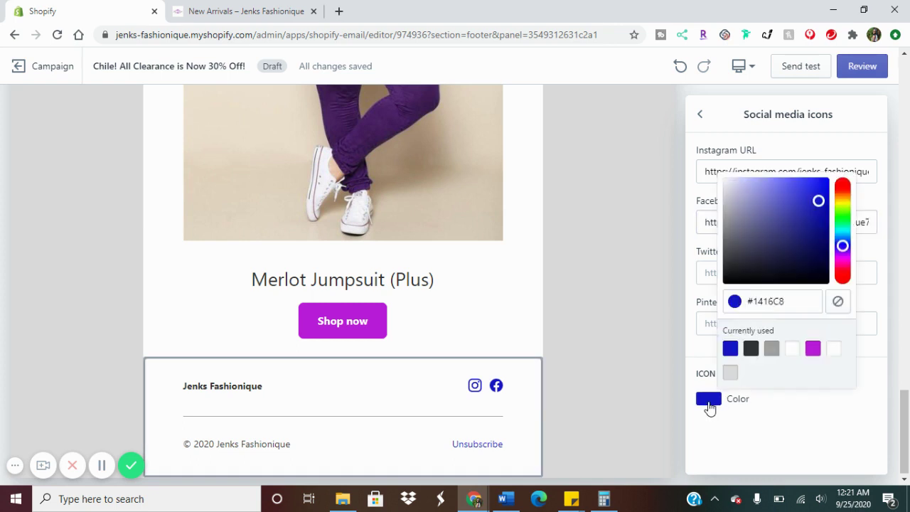
Try a black #000000 template background in the overall email styles and check how it looks throughout the email.
left_click(660, 322)
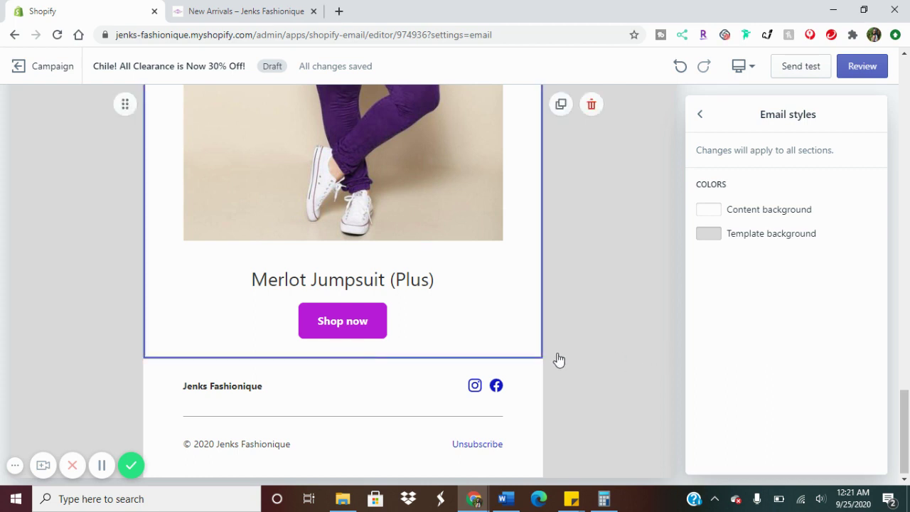
left_click(705, 234)
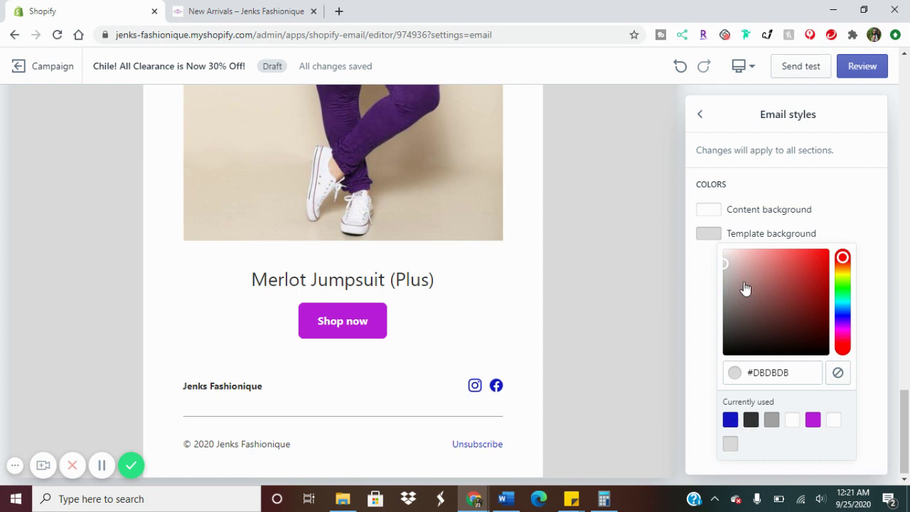
left_click_drag(725, 268, 725, 380)
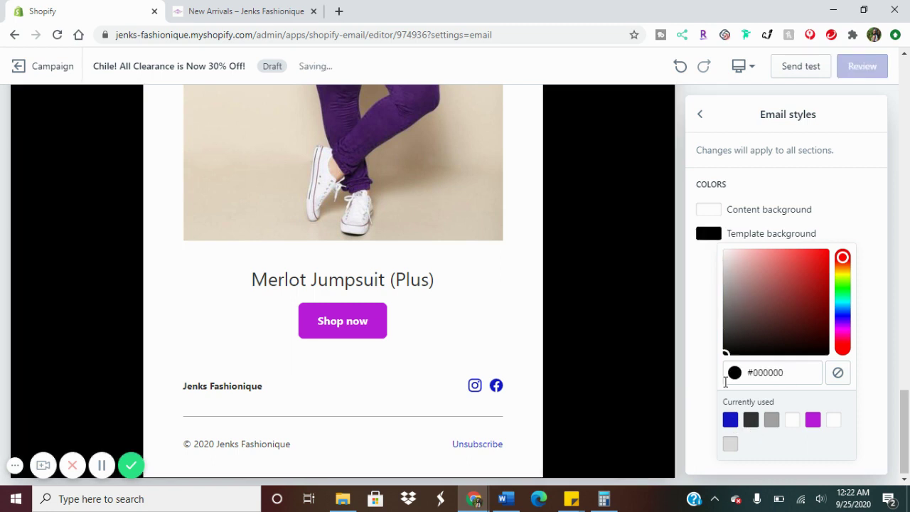
scroll(610, 320, "up", 8)
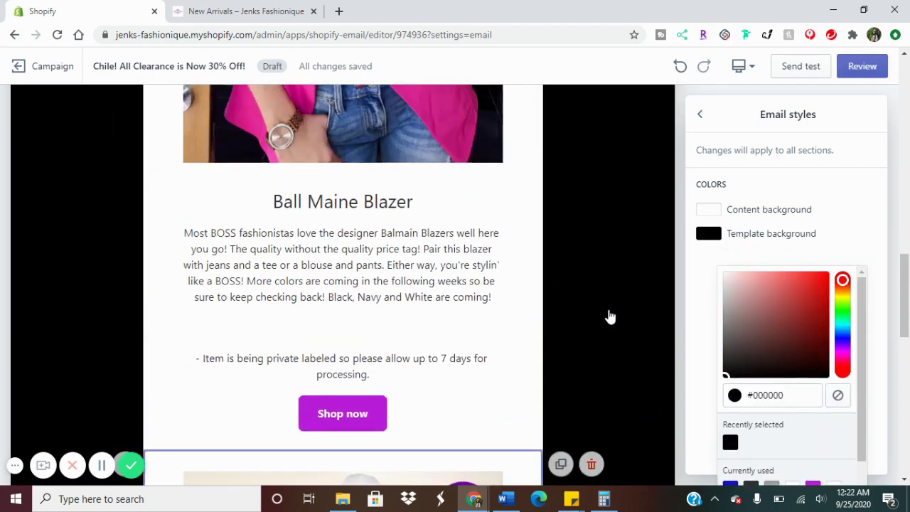
scroll(611, 316, "down", 5)
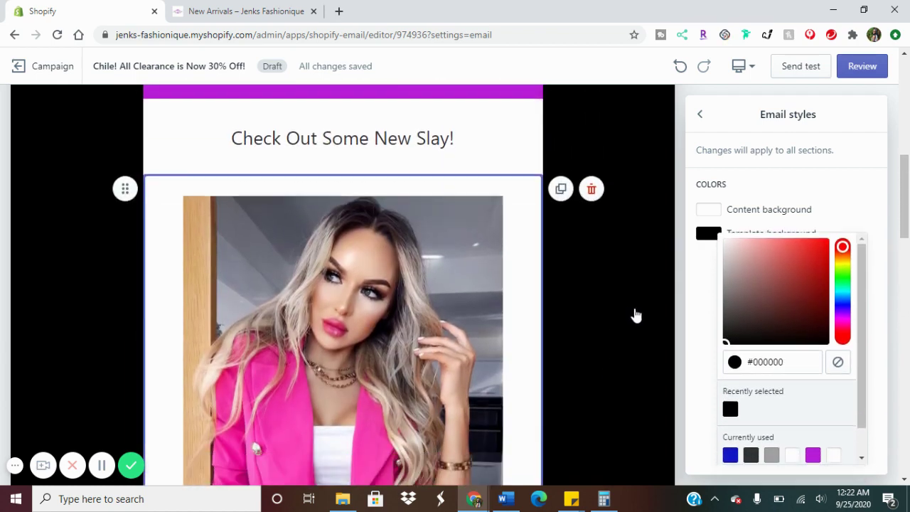
scroll(635, 315, "down", 10)
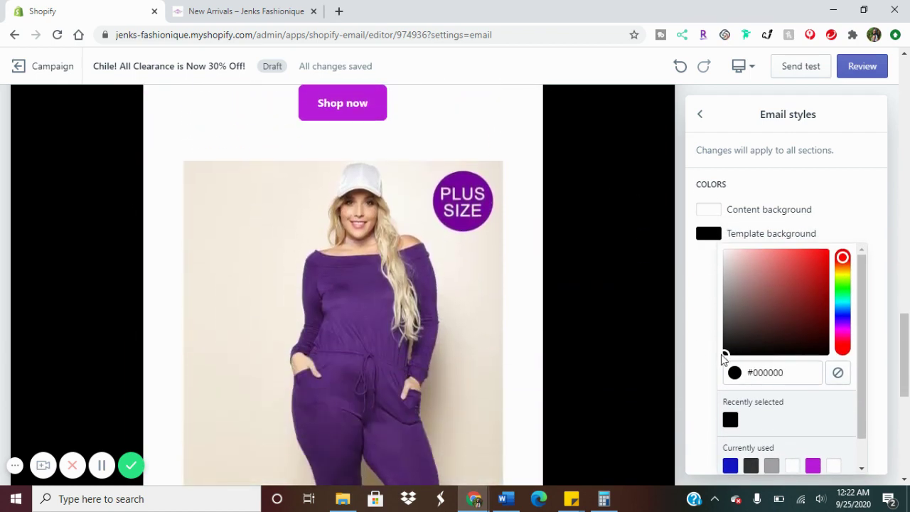
scroll(760, 394, "down", 1)
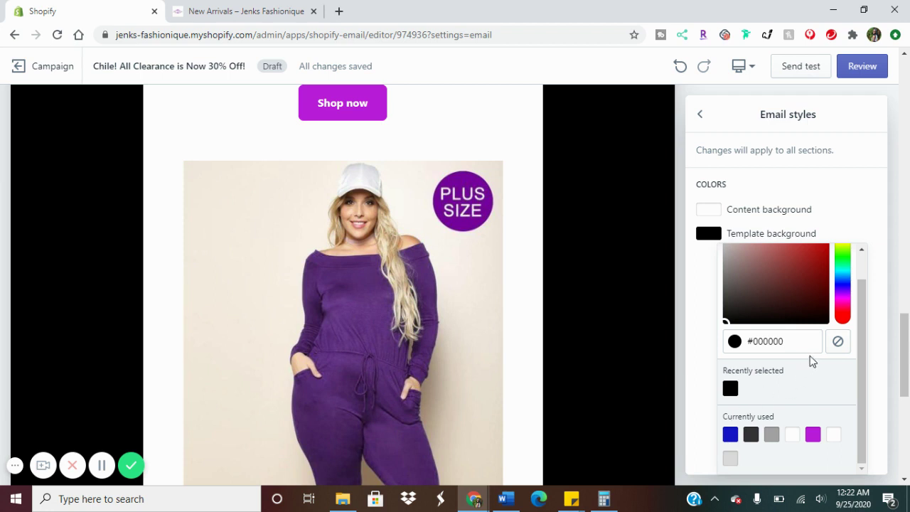
Set the template background to purple #BB1CDB and the content background to blue #1416C8, and check the product sections.
left_click(836, 348)
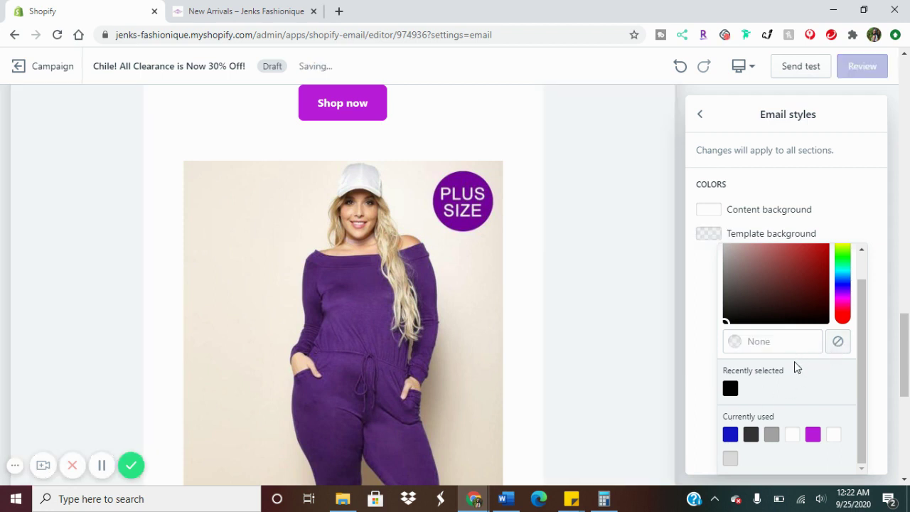
left_click(813, 434)
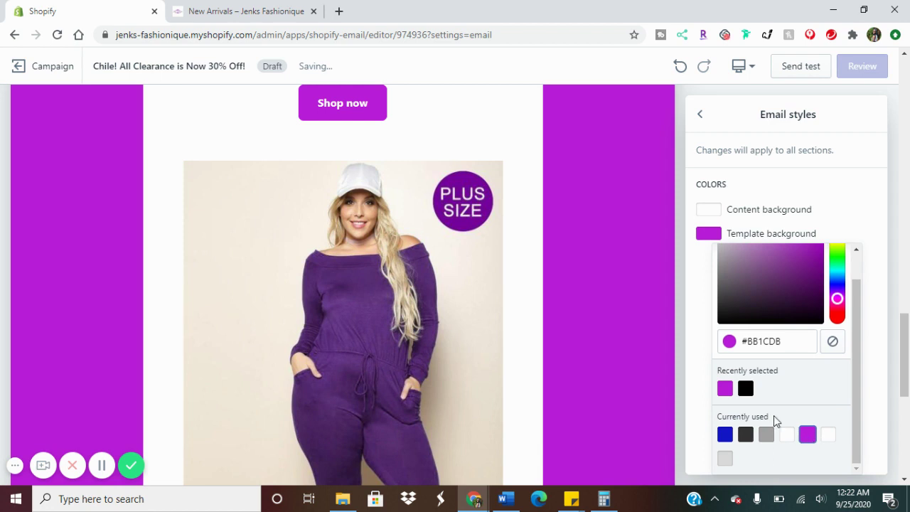
left_click(708, 209)
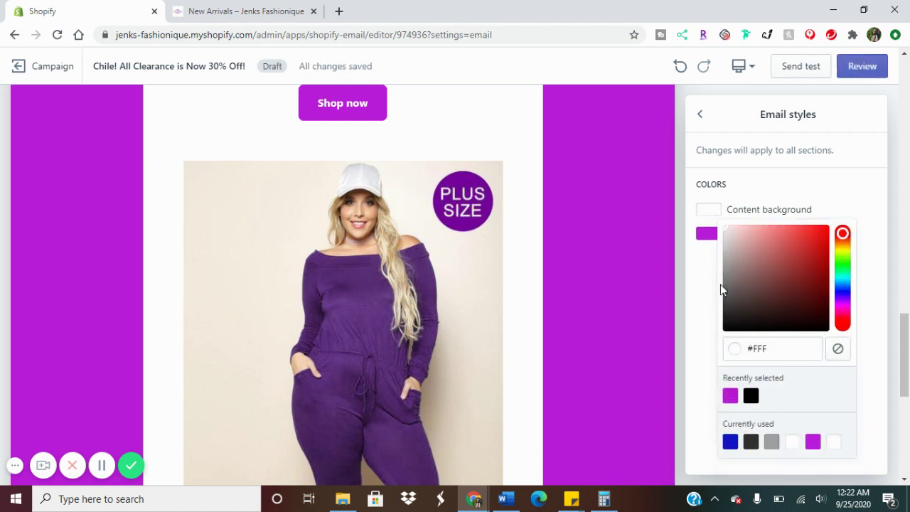
left_click(731, 442)
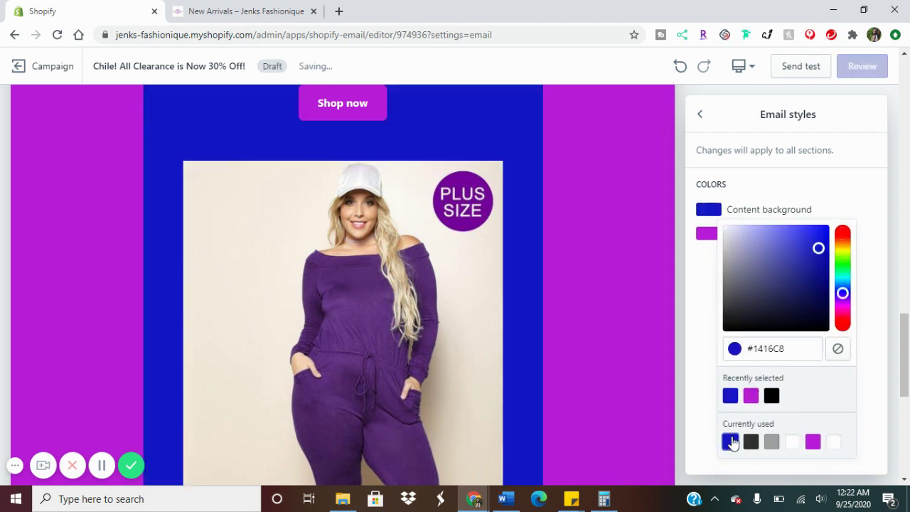
scroll(619, 308, "down", 5)
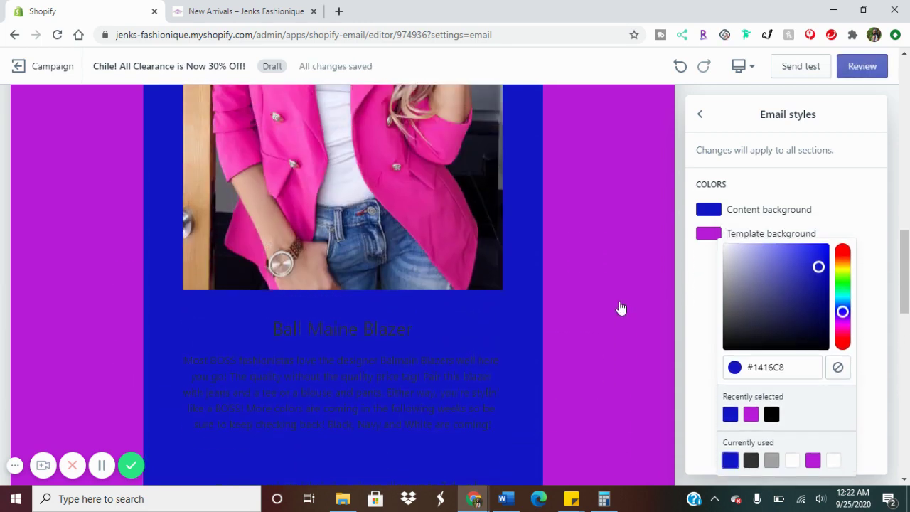
scroll(618, 308, "down", 5)
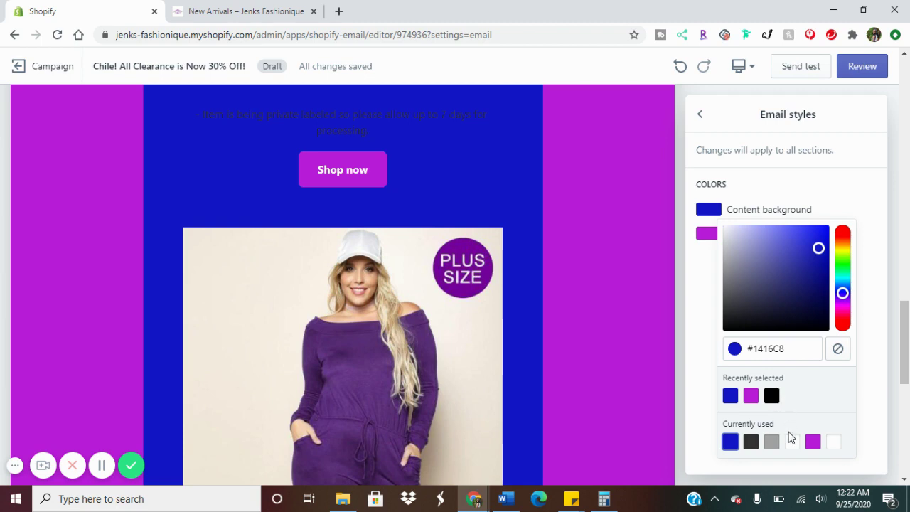
Set the email's content background to white #FFF, comparing it with black #000000 in the product sections.
left_click(792, 442)
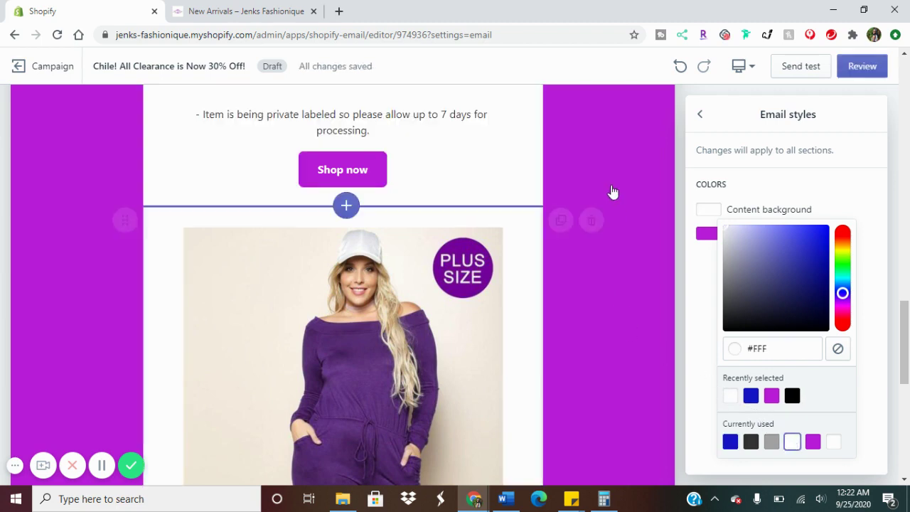
scroll(657, 204, "up", 15)
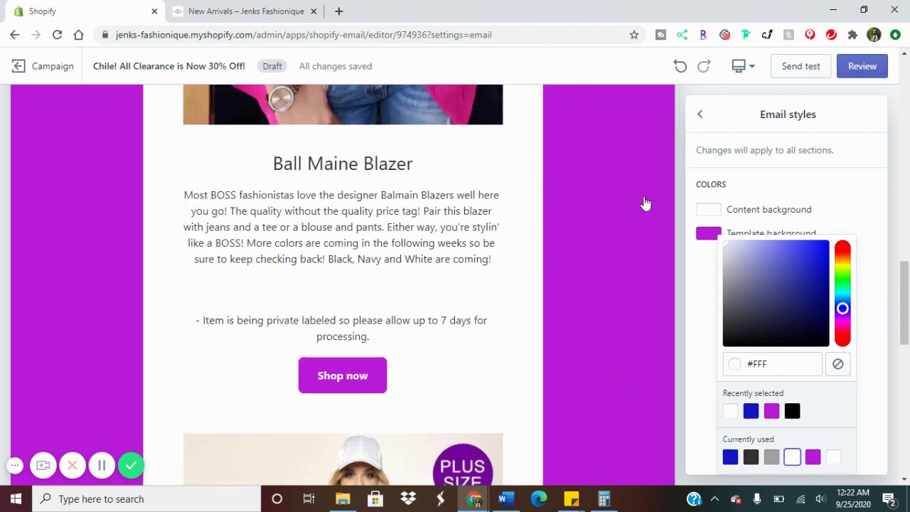
scroll(645, 204, "up", 4)
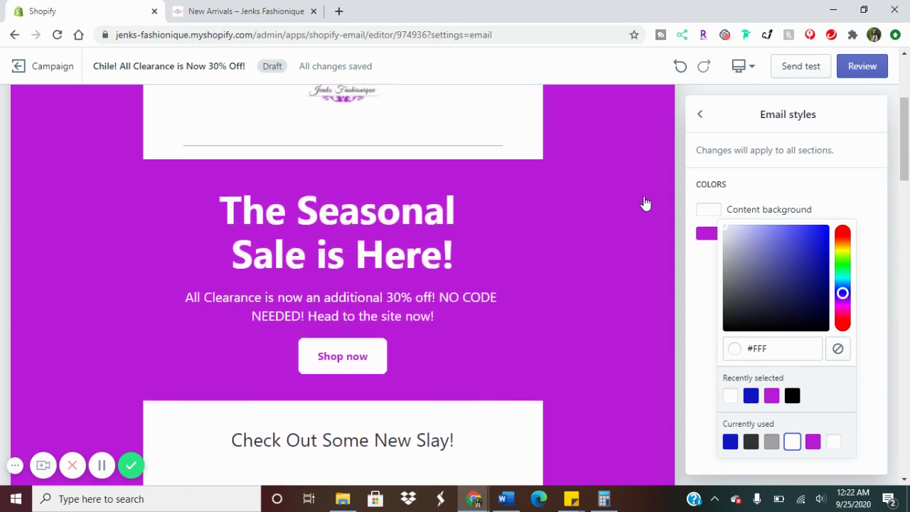
scroll(645, 204, "down", 2)
scroll(644, 204, "down", 8)
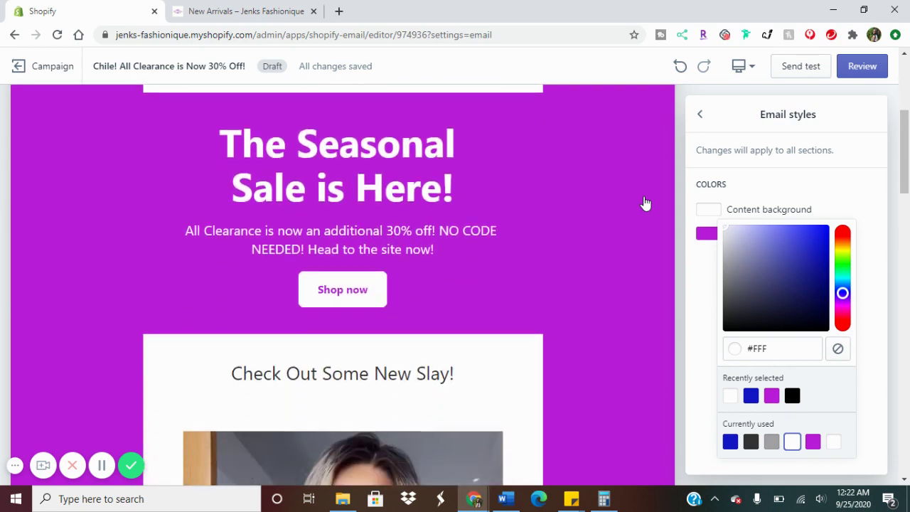
scroll(644, 204, "down", 4)
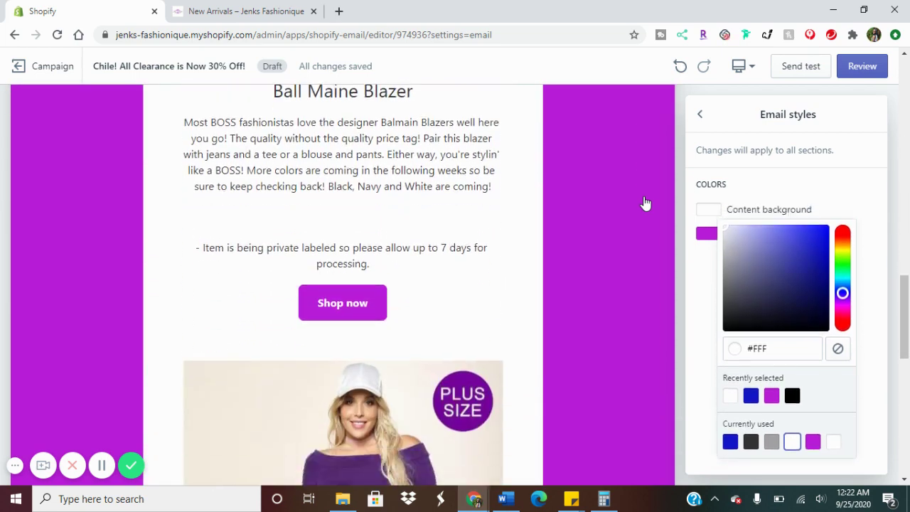
scroll(645, 204, "down", 7)
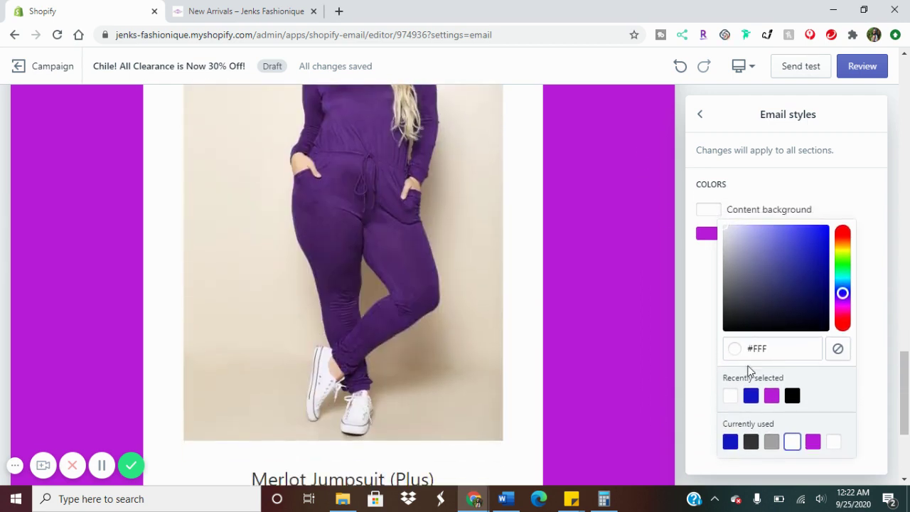
left_click(791, 397)
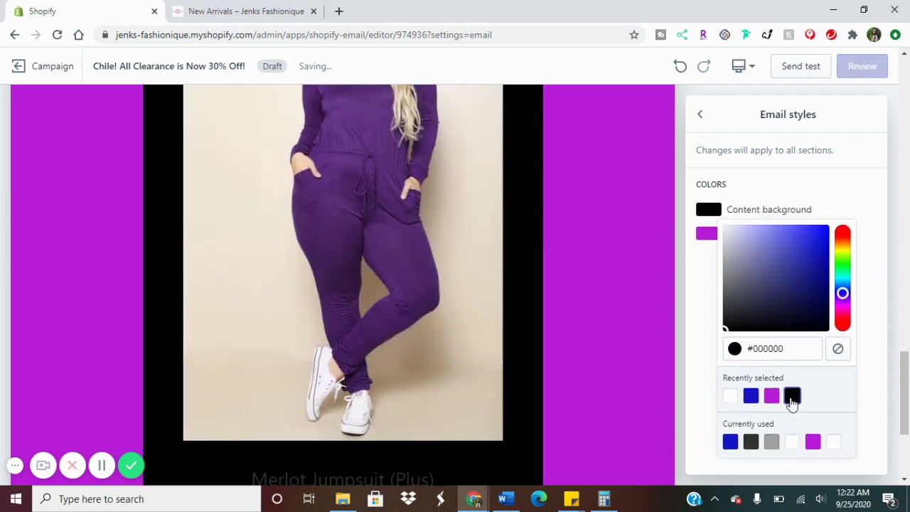
left_click(729, 396)
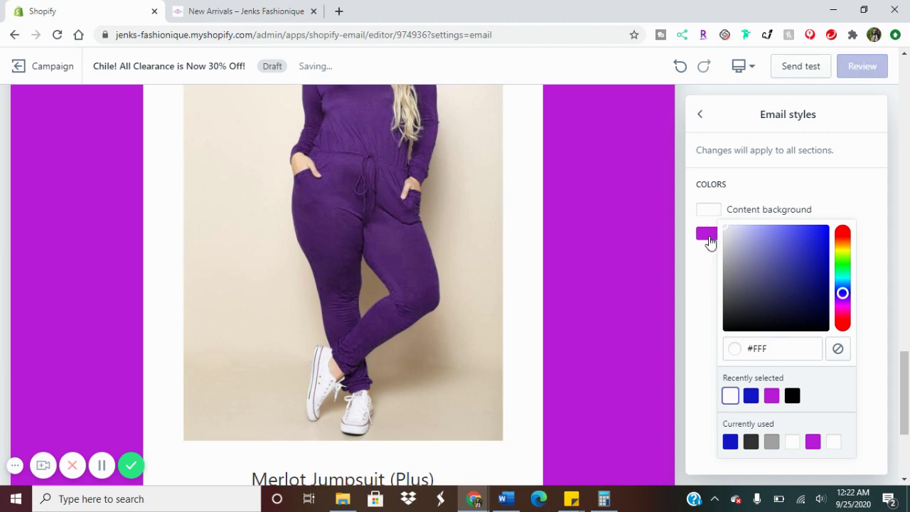
Set the template background to black #000000 and check it from the product sections up to the banner.
left_click(708, 234)
left_click(791, 420)
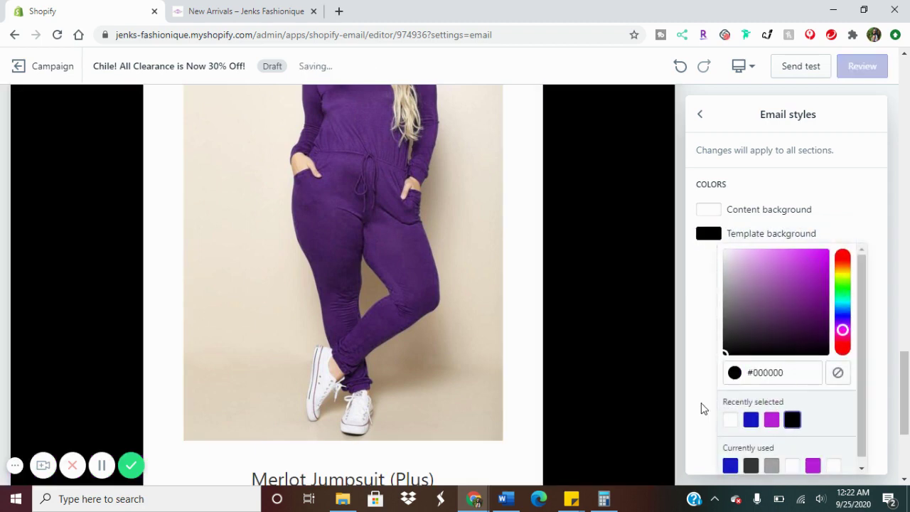
scroll(638, 324, "down", 12)
scroll(637, 324, "up", 4)
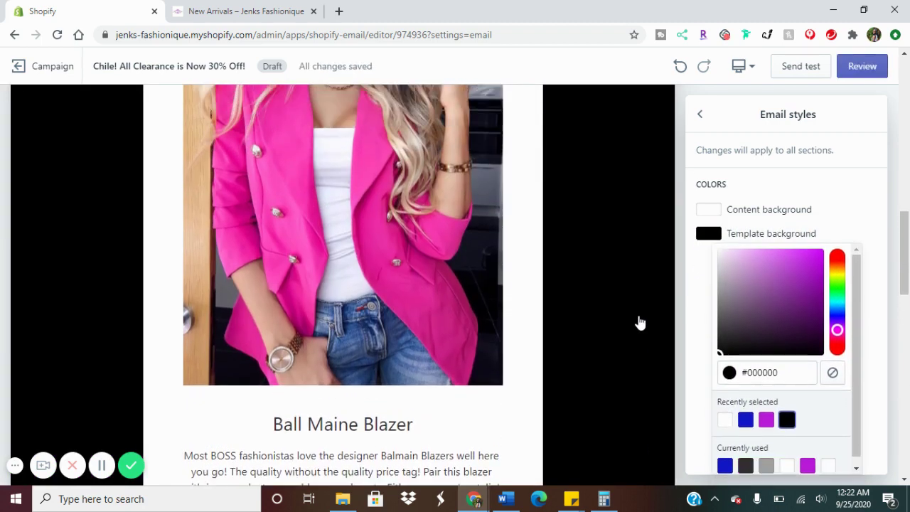
scroll(639, 323, "up", 10)
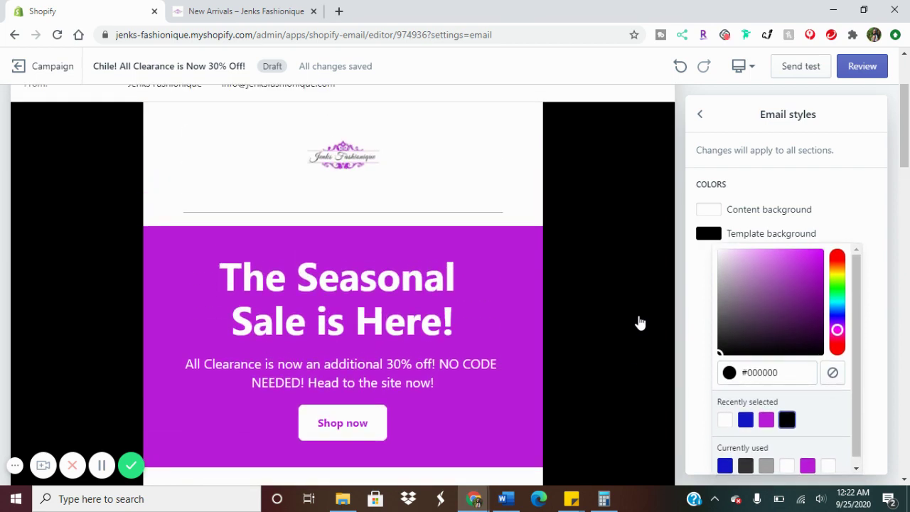
scroll(638, 323, "up", 3)
Enlarge the header logo to size 62 and check it above the sale banner.
left_click(482, 314)
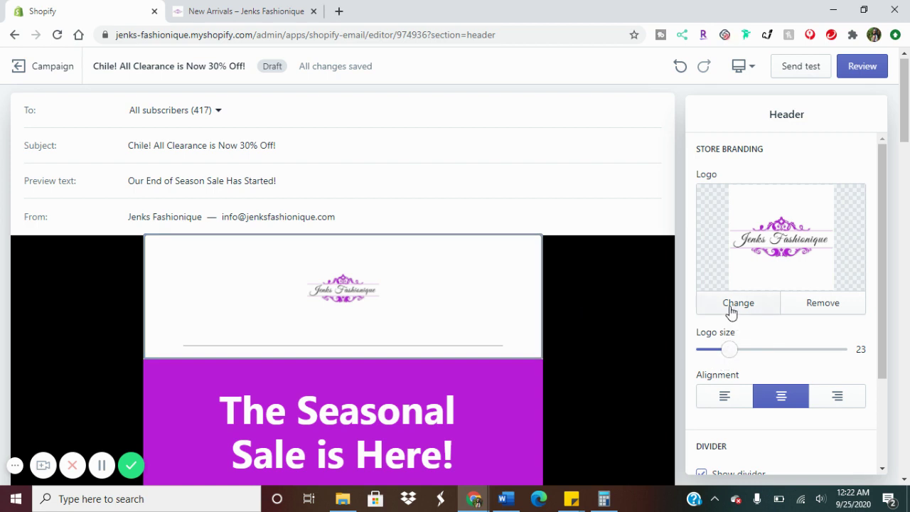
left_click_drag(729, 348, 785, 349)
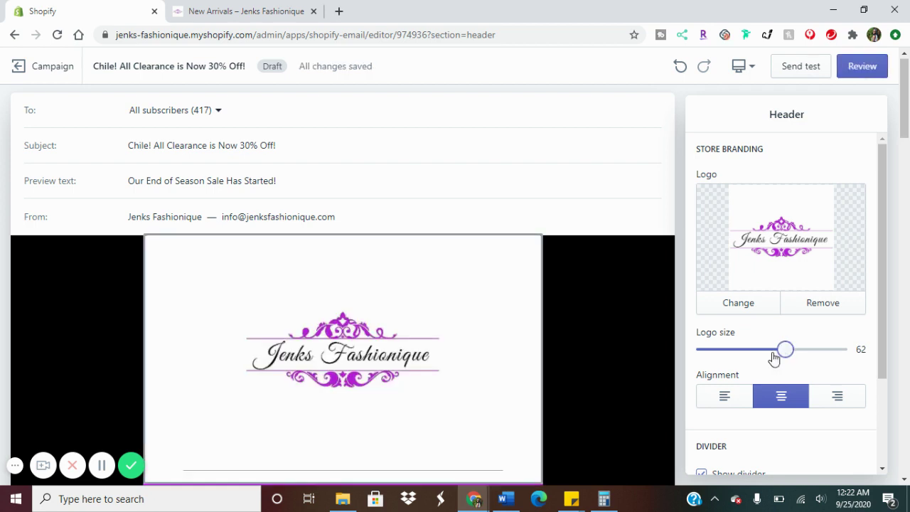
scroll(568, 321, "down", 3)
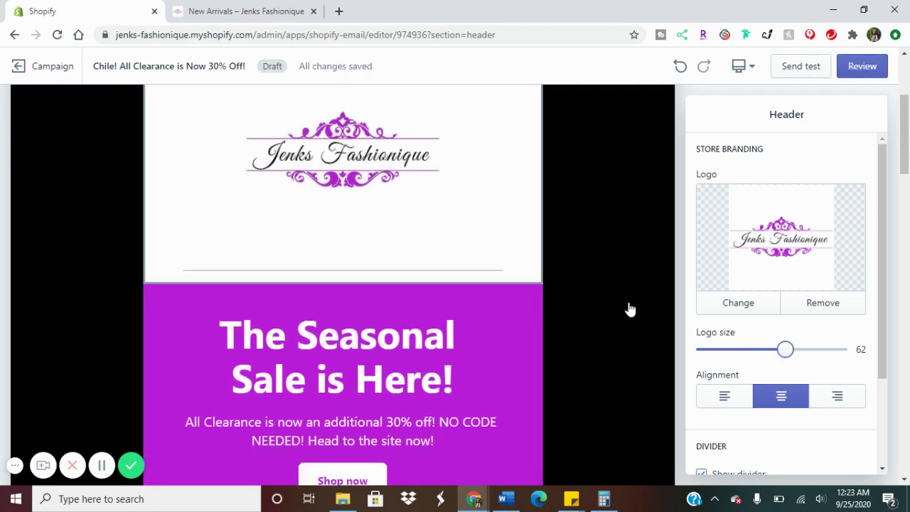
Change the header's divider color to the purple already used in the email and check the line under the logo.
scroll(661, 291, "down", 1)
scroll(788, 320, "down", 2)
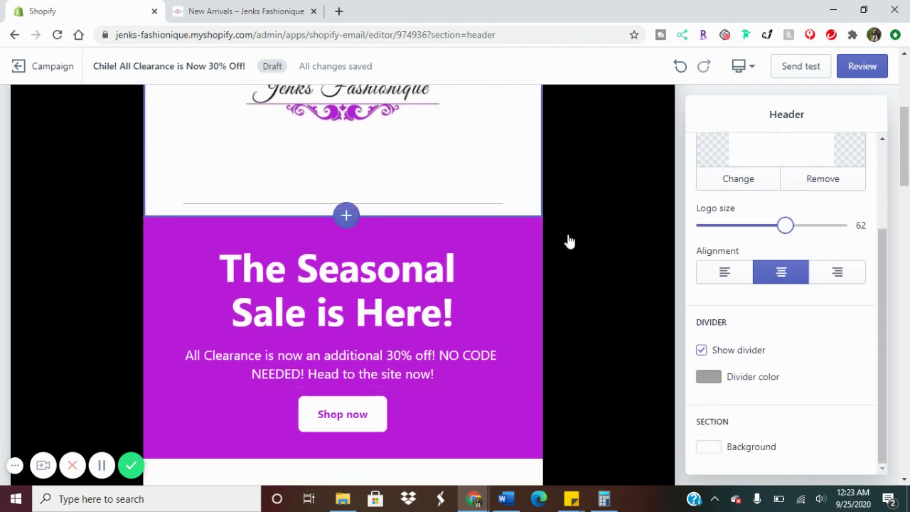
left_click(708, 377)
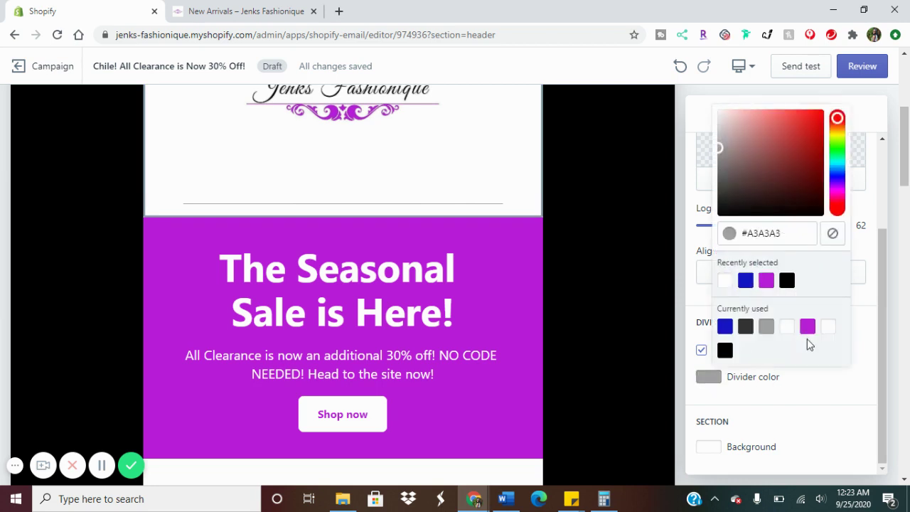
left_click(807, 328)
left_click(876, 362)
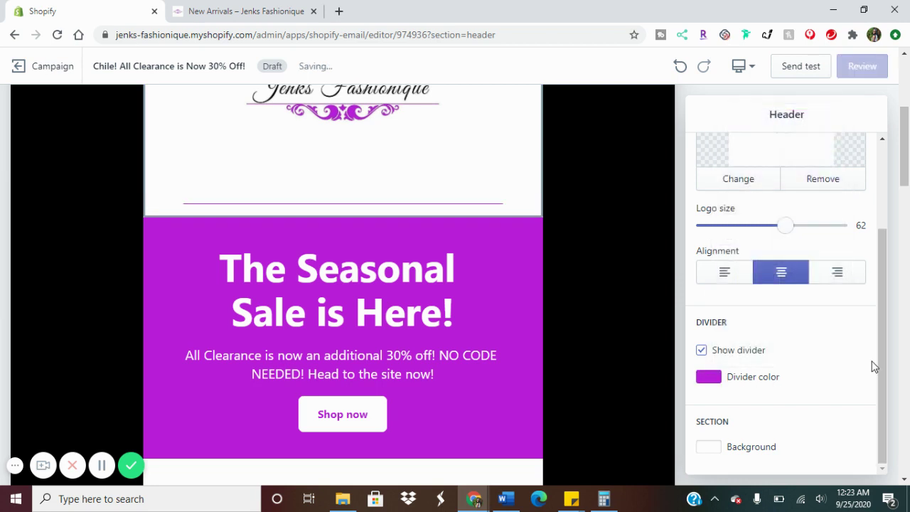
scroll(631, 315, "up", 3)
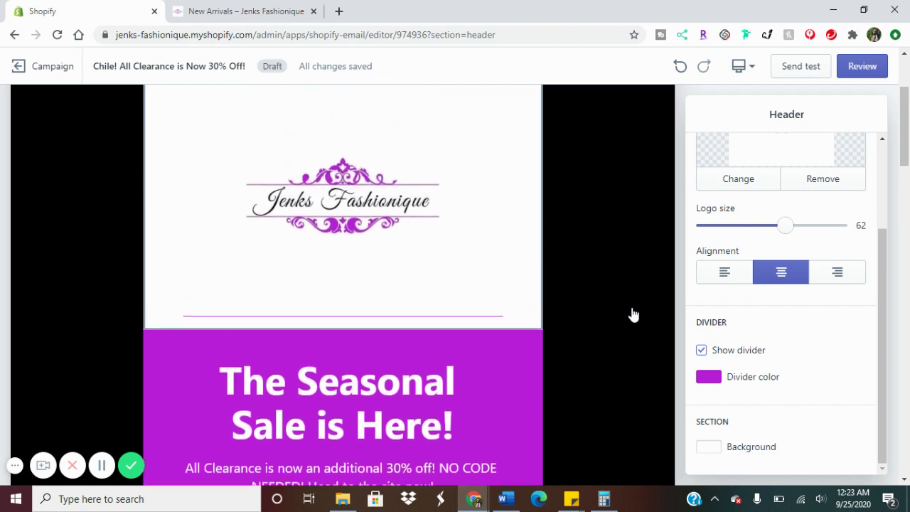
Try the full-width layout on the Ball Maine Blazer product image and turn it back off.
scroll(632, 314, "down", 9)
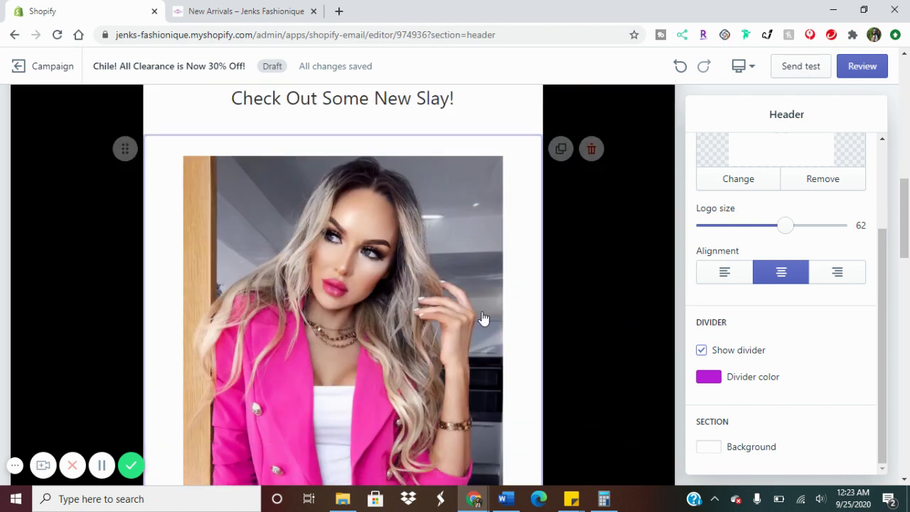
left_click(403, 294)
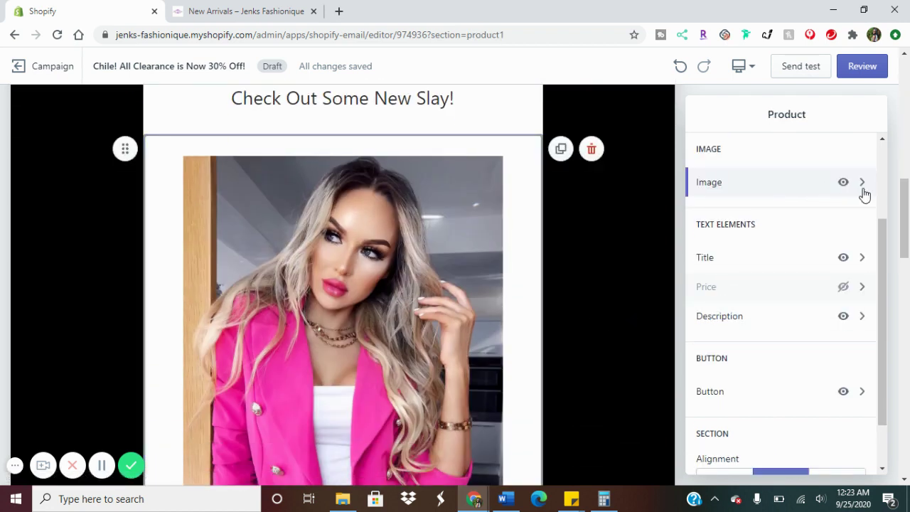
left_click(790, 190)
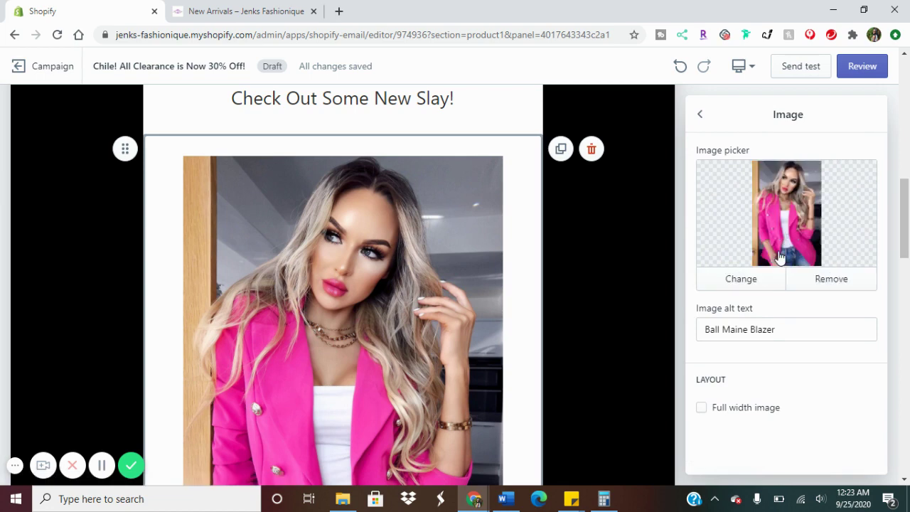
left_click(741, 415)
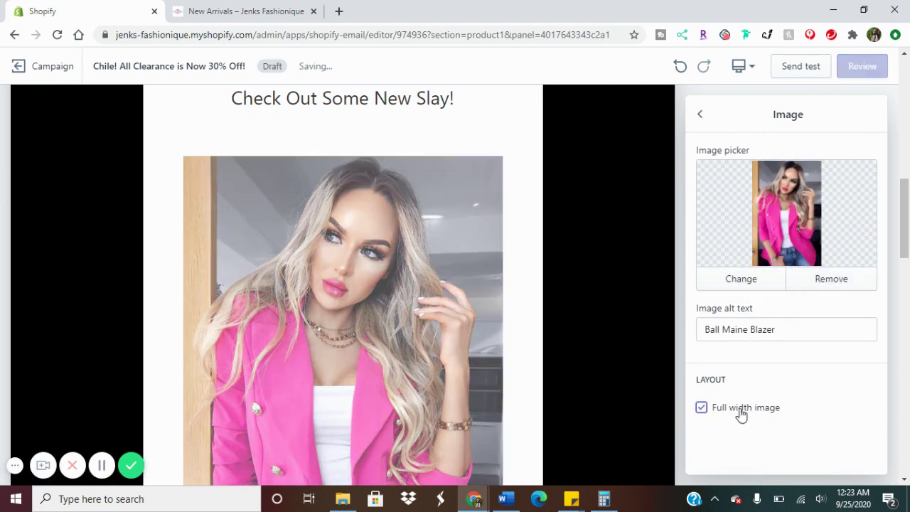
scroll(516, 211, "down", 1)
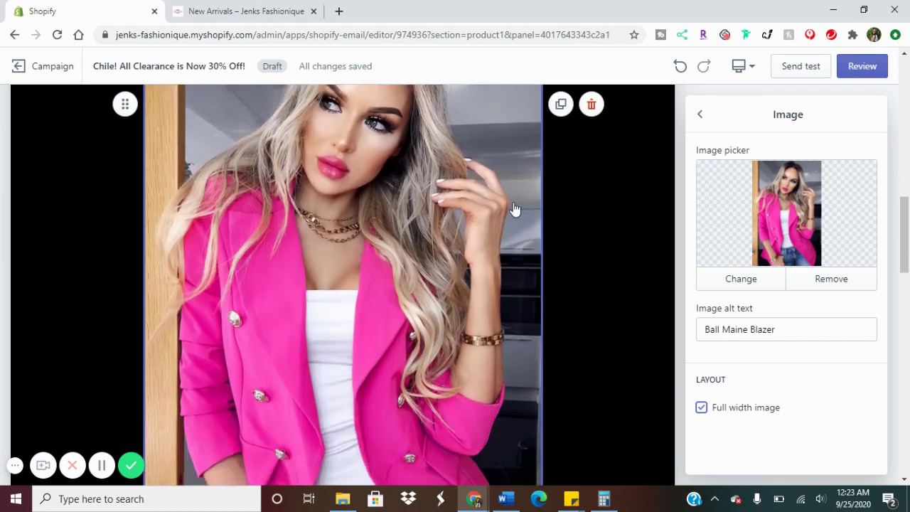
scroll(345, 368, "down", 3)
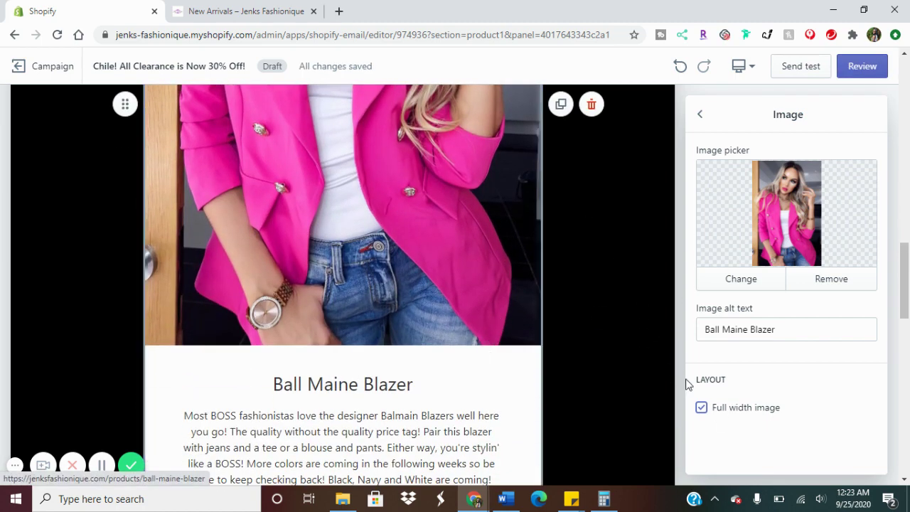
left_click(701, 410)
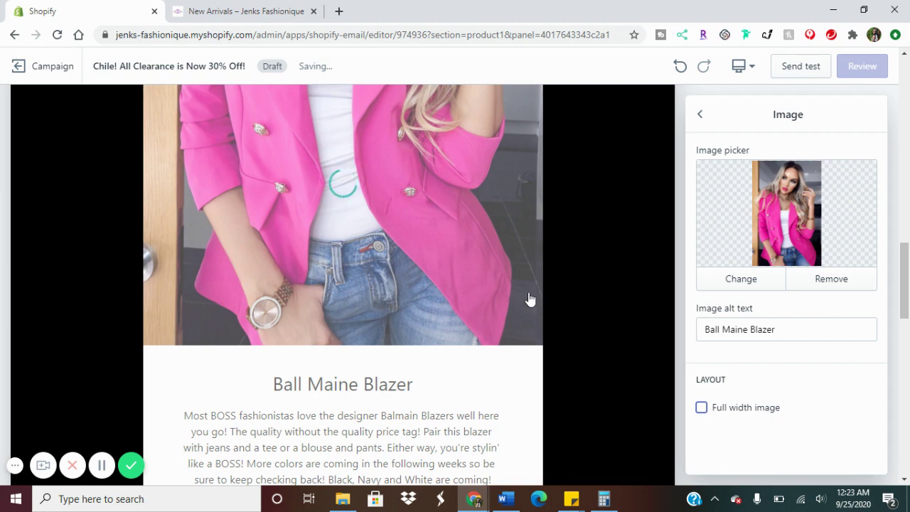
scroll(535, 309, "up", 6)
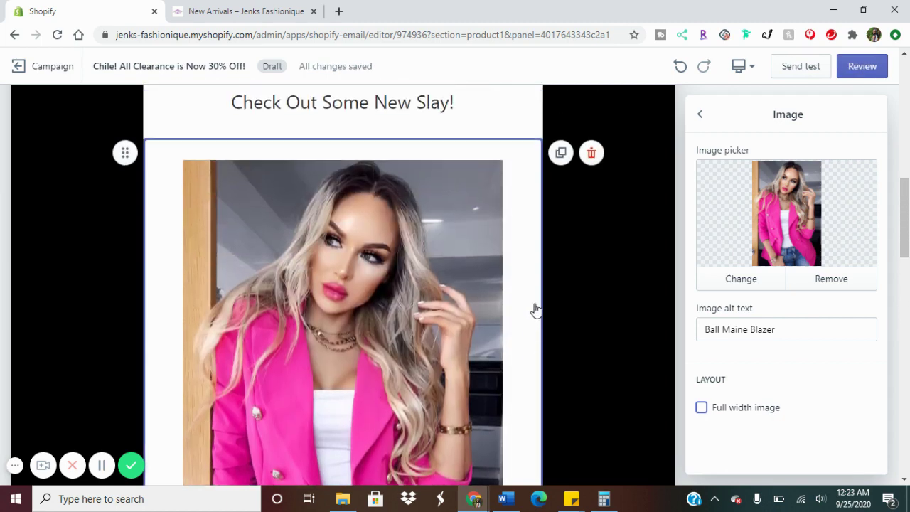
Review the whole email, from the product sections and footer back up to the banner, header and recipient details.
scroll(534, 310, "down", 10)
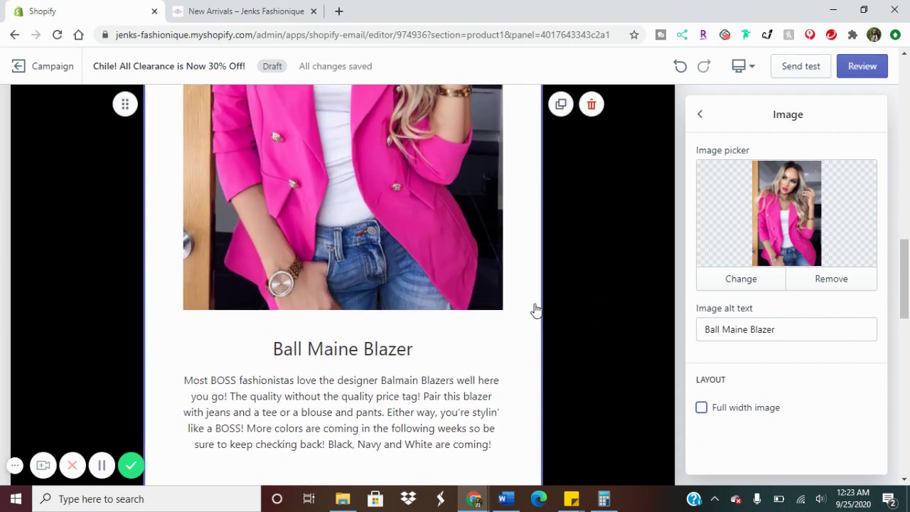
scroll(536, 310, "down", 3)
scroll(536, 310, "up", 8)
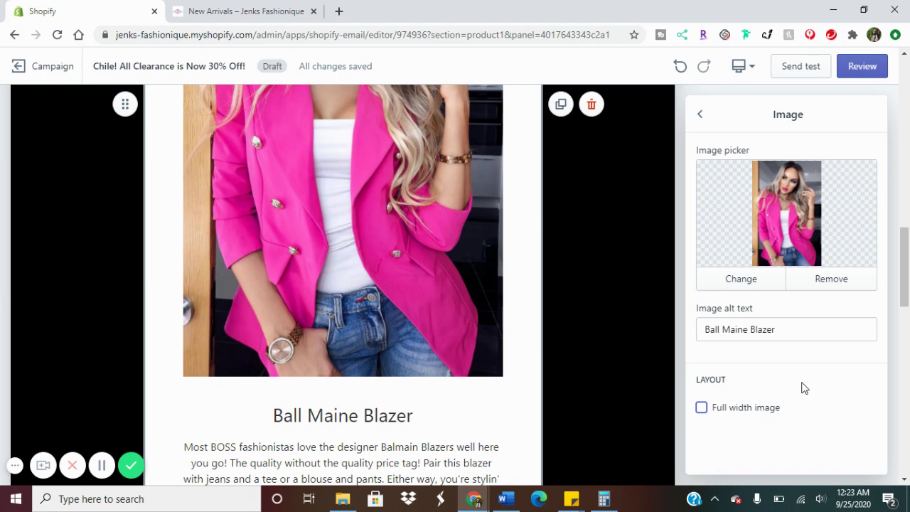
scroll(636, 300, "down", 1)
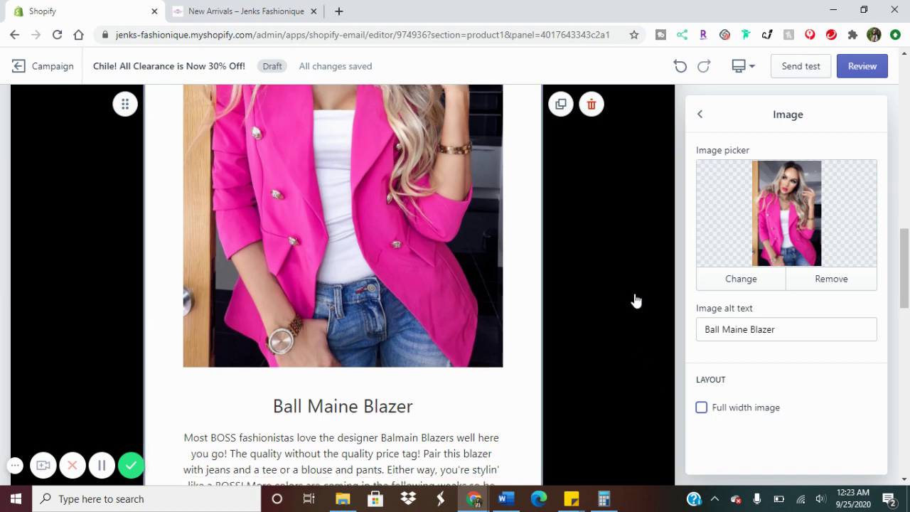
scroll(636, 300, "down", 5)
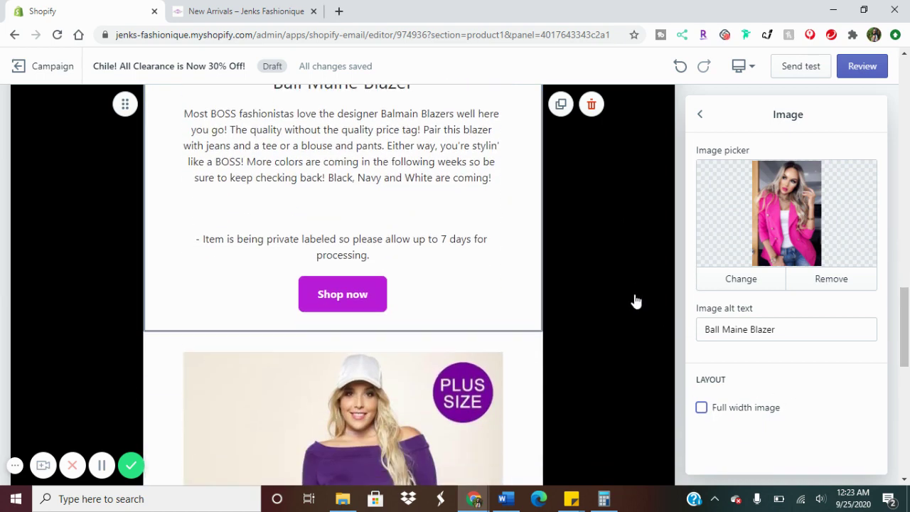
scroll(635, 300, "down", 8)
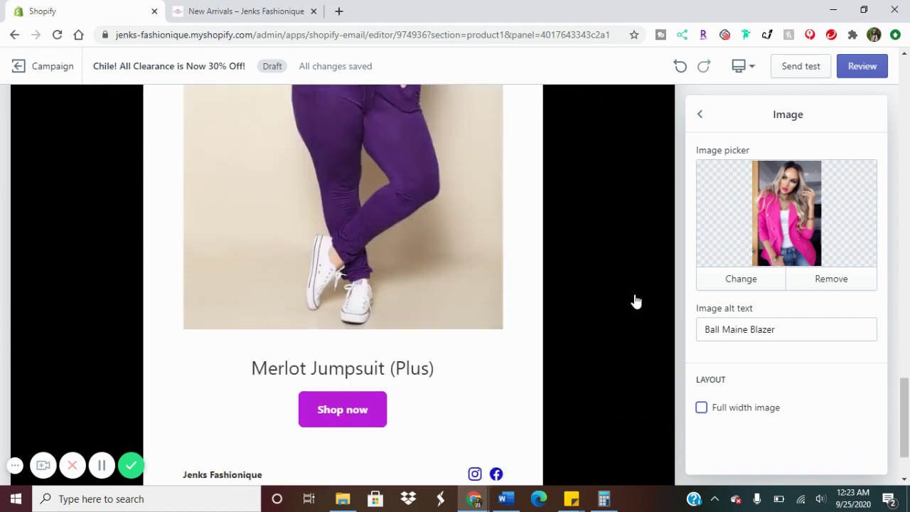
scroll(636, 301, "up", 15)
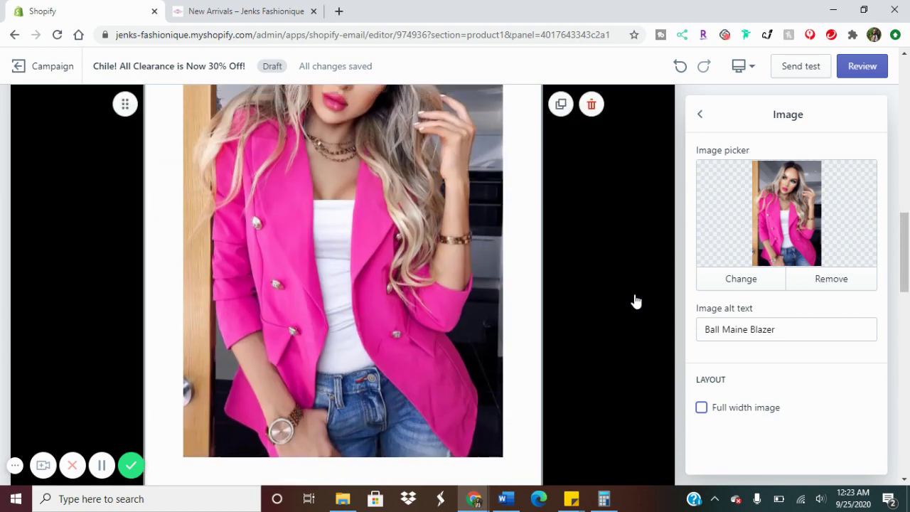
scroll(638, 297, "up", 4)
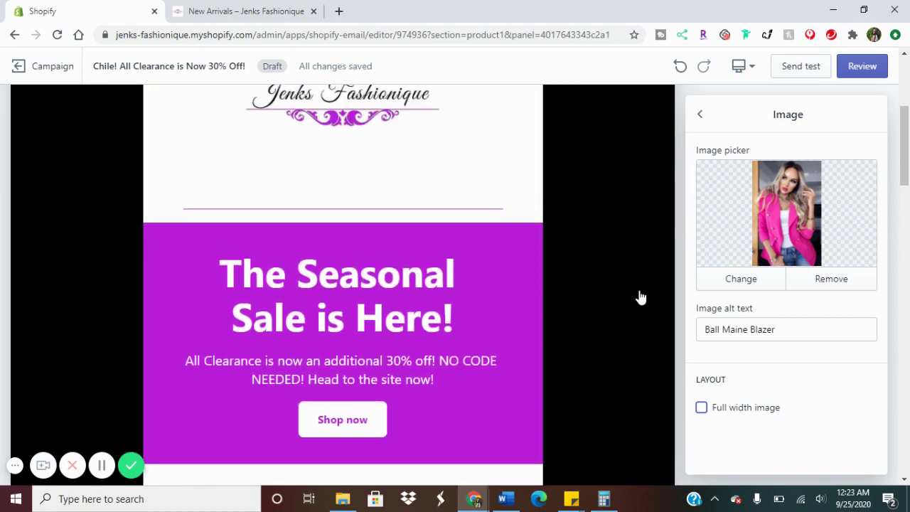
scroll(639, 297, "up", 4)
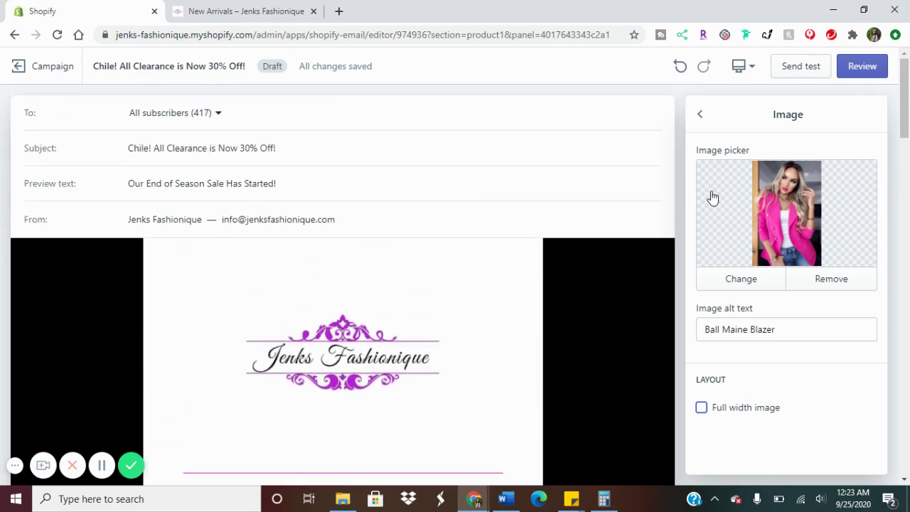
Switch the email preview to the mobile layout and review it from the sale banner to the footer and back up to the header.
left_click(746, 71)
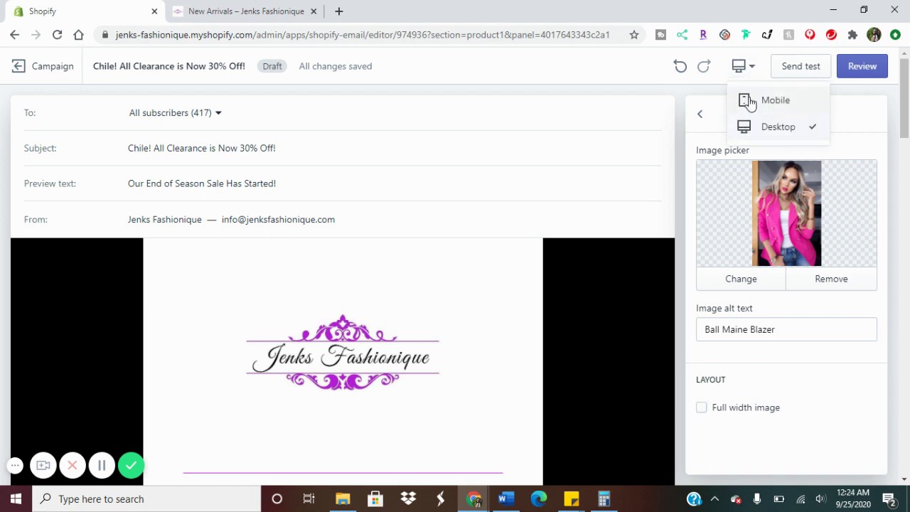
left_click(749, 101)
scroll(599, 274, "down", 8)
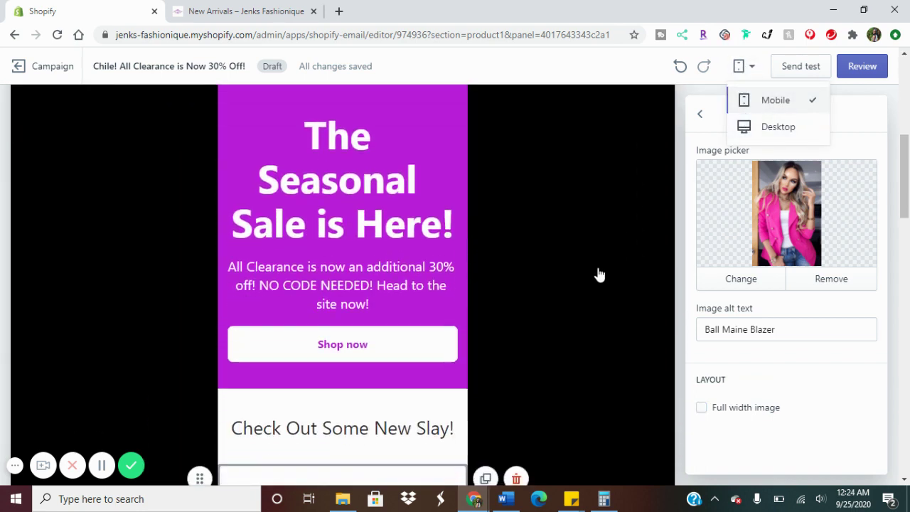
scroll(599, 274, "down", 10)
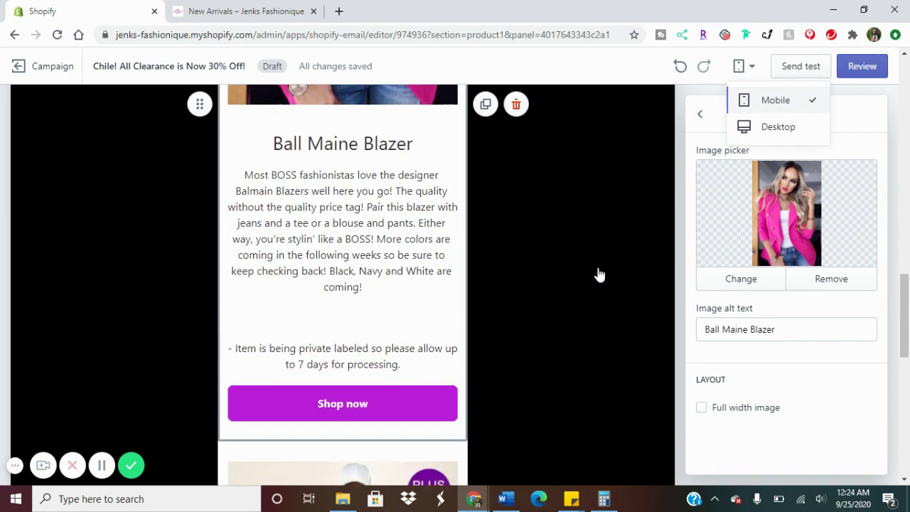
scroll(599, 274, "down", 5)
scroll(599, 275, "up", 8)
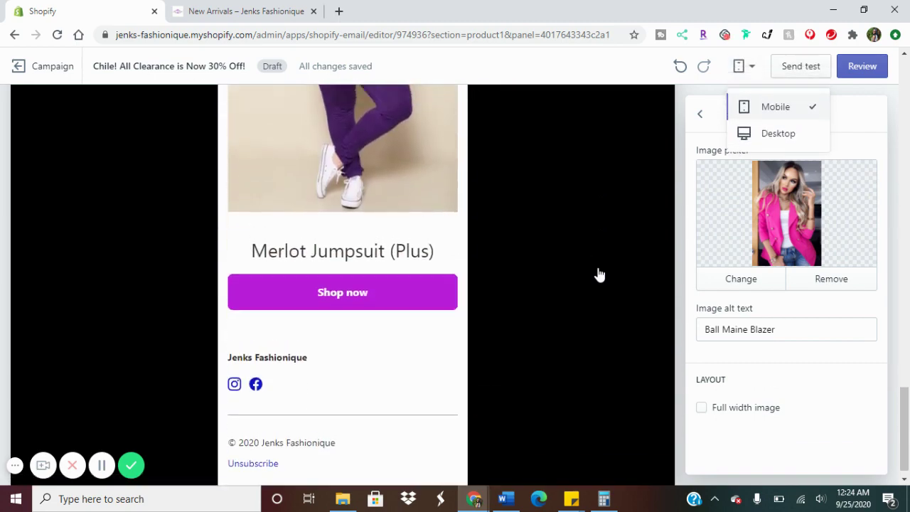
scroll(599, 274, "up", 8)
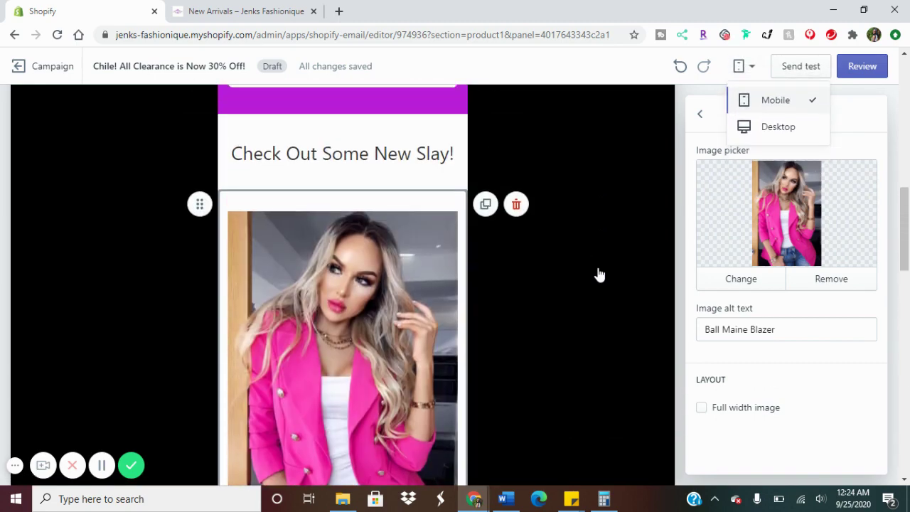
scroll(599, 274, "up", 8)
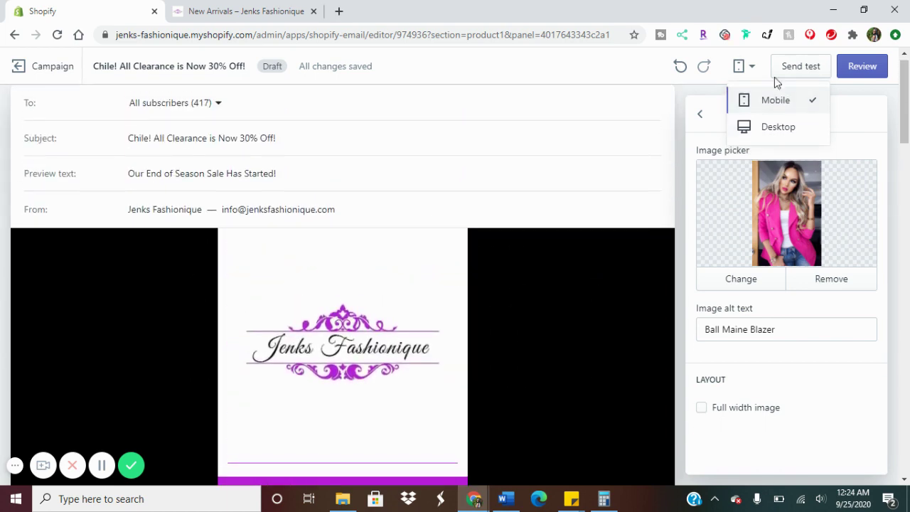
Open the test email options to check the recipient, and close them without sending.
left_click(801, 68)
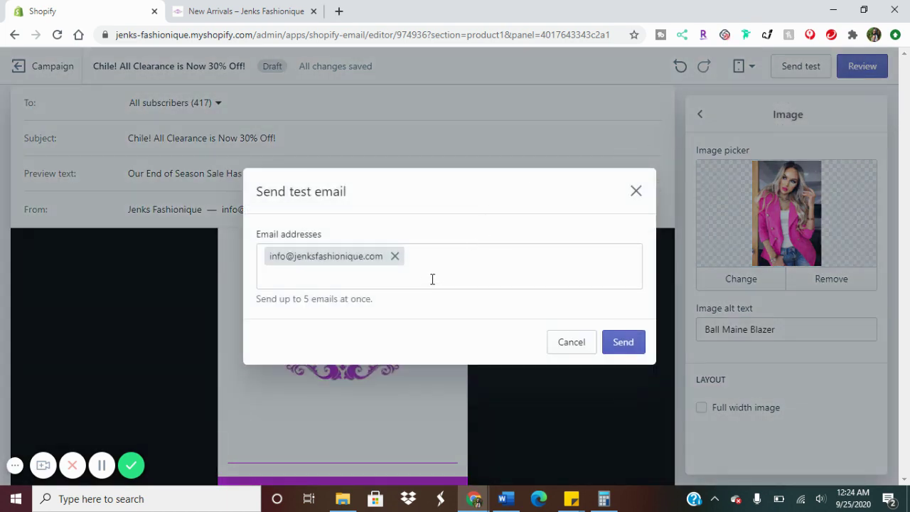
left_click(636, 194)
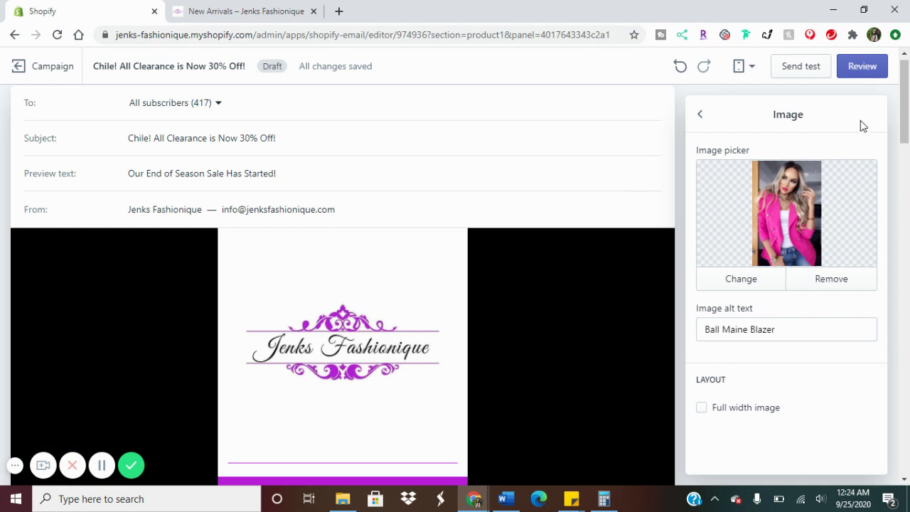
Open the email's review page, dismiss the feedback request, and check the email details and desktop preview.
left_click(861, 67)
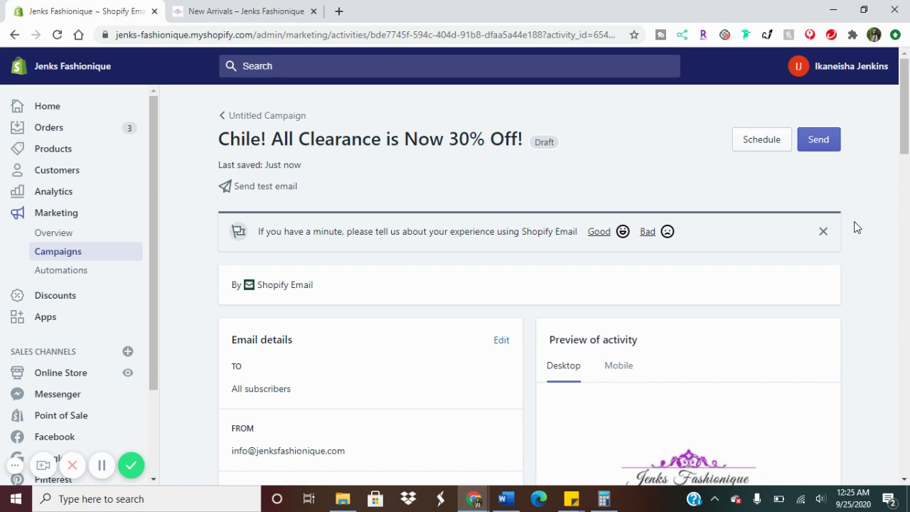
left_click(822, 231)
scroll(238, 298, "down", 2)
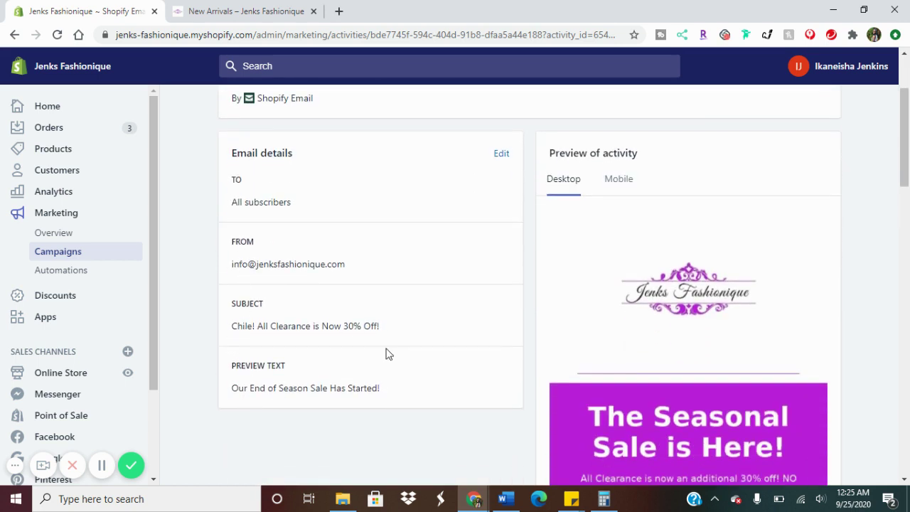
scroll(590, 249, "down", 8)
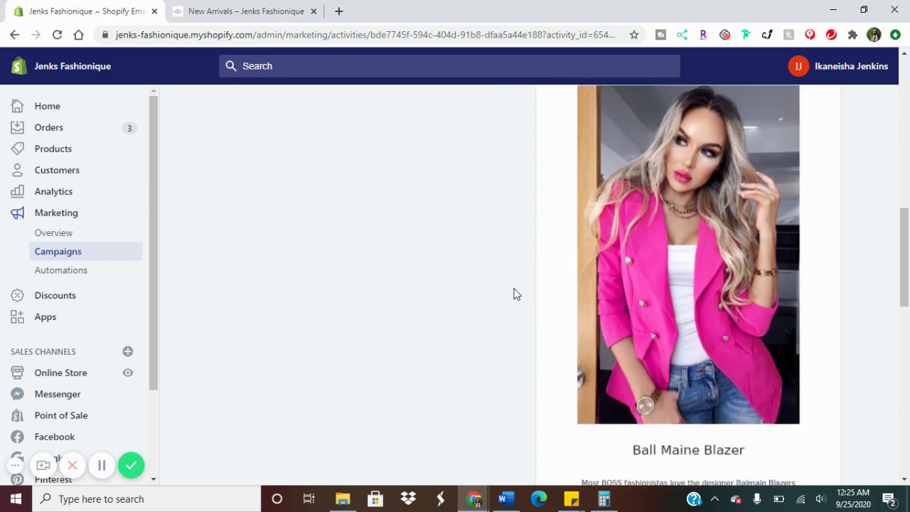
scroll(516, 293, "down", 3)
scroll(516, 293, "up", 9)
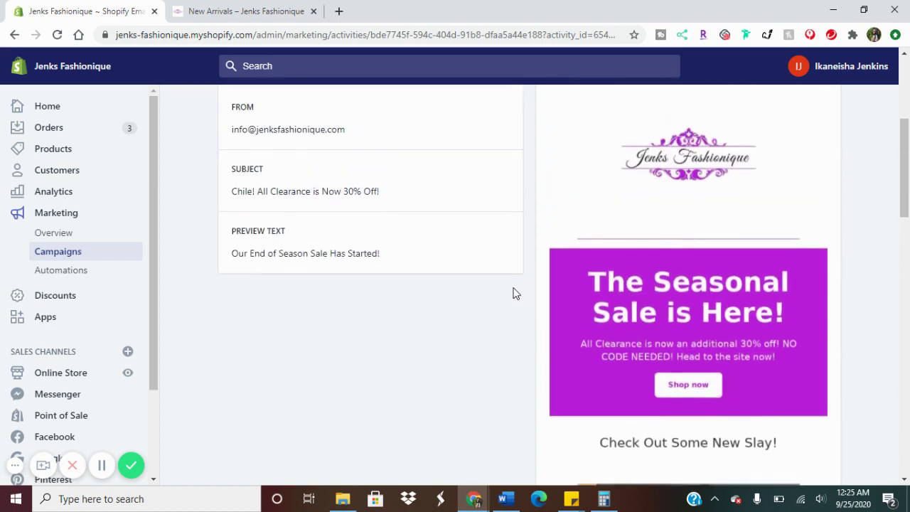
scroll(515, 293, "up", 3)
Show the mobile preview on the review page and look through the email's banner and products.
left_click(616, 247)
scroll(540, 289, "down", 5)
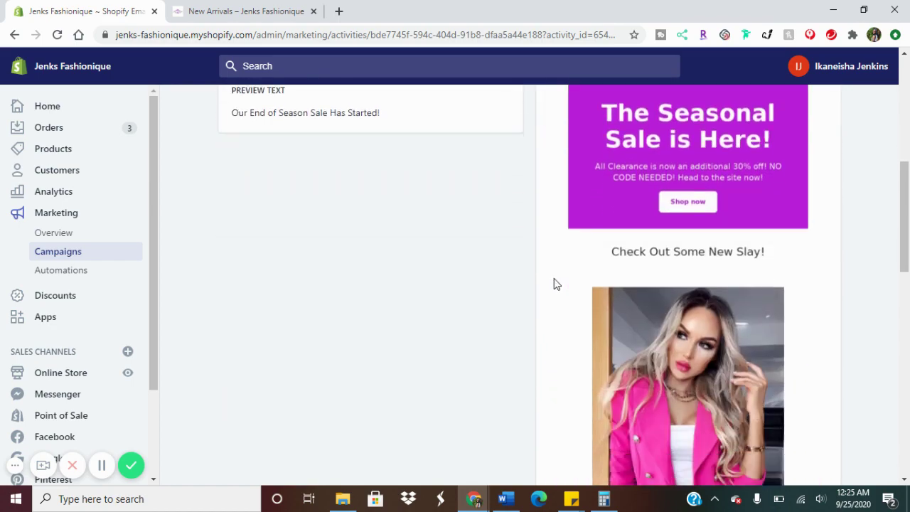
scroll(557, 284, "down", 9)
scroll(556, 284, "up", 9)
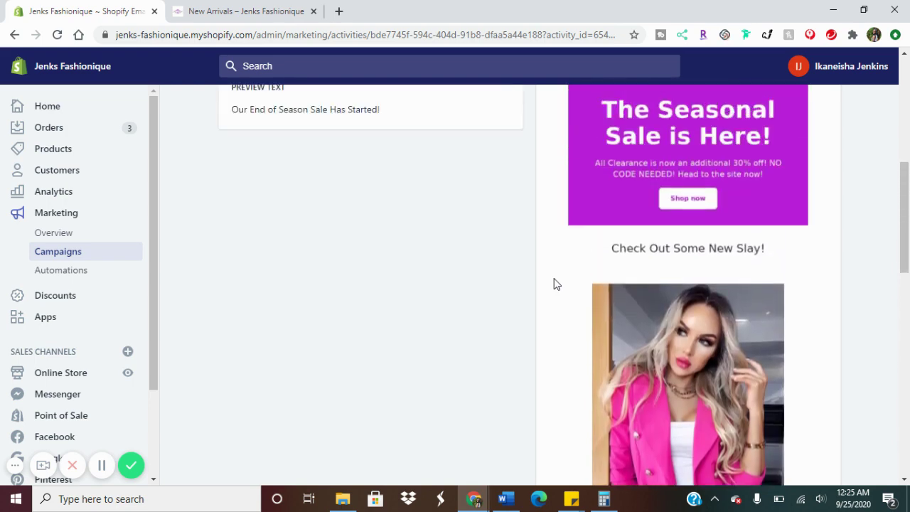
scroll(557, 284, "up", 1)
scroll(554, 283, "up", 5)
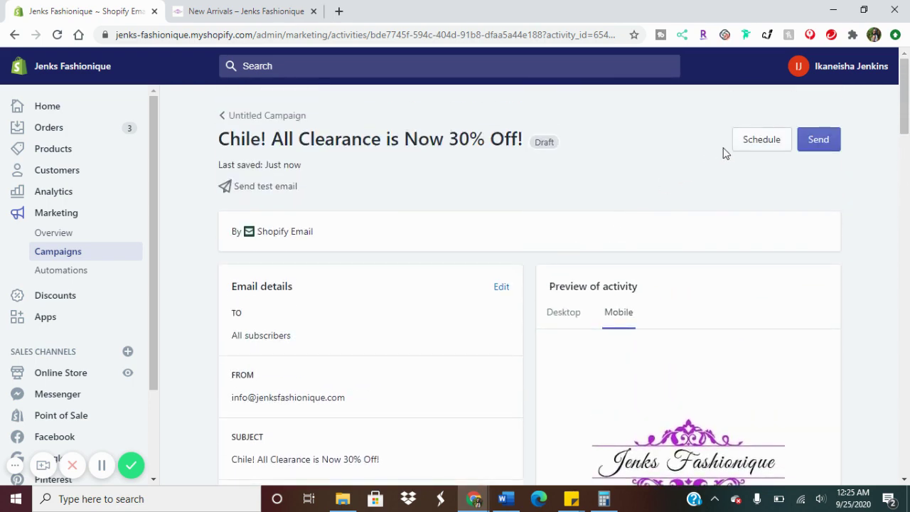
Schedule the clearance email to be sent on 2020-09-25 at 6:00 AM.
left_click(761, 140)
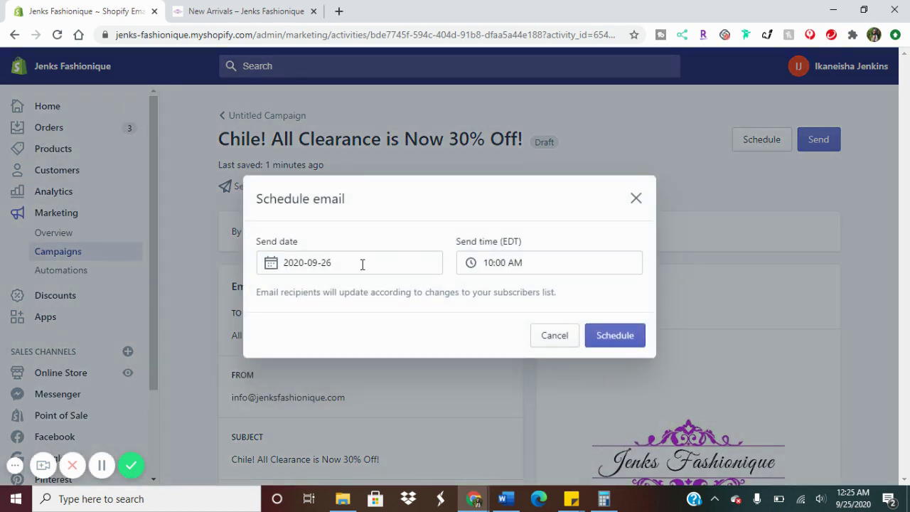
left_click(361, 264)
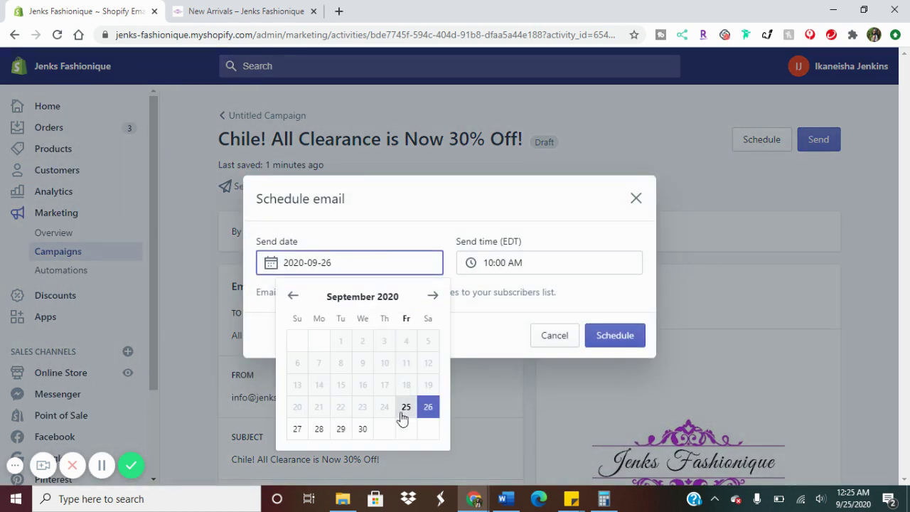
left_click(403, 412)
left_click(537, 262)
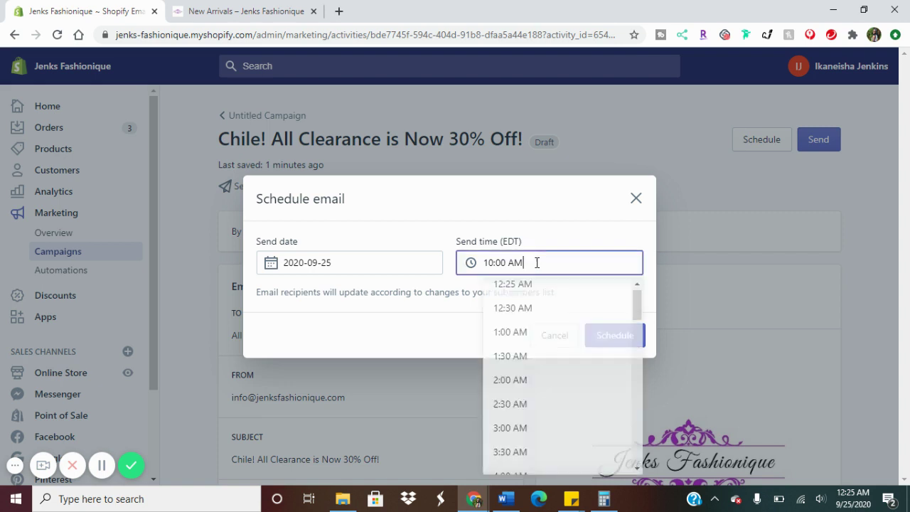
scroll(508, 444, "down", 4)
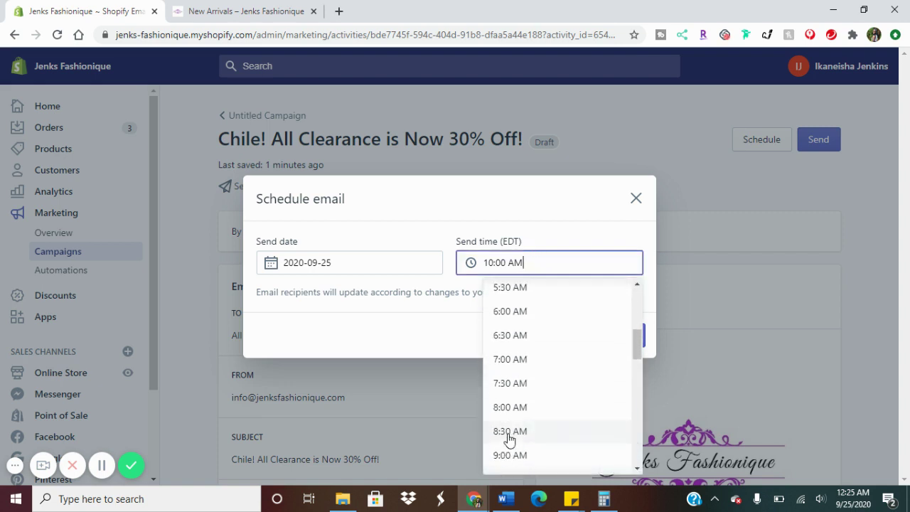
left_click(513, 318)
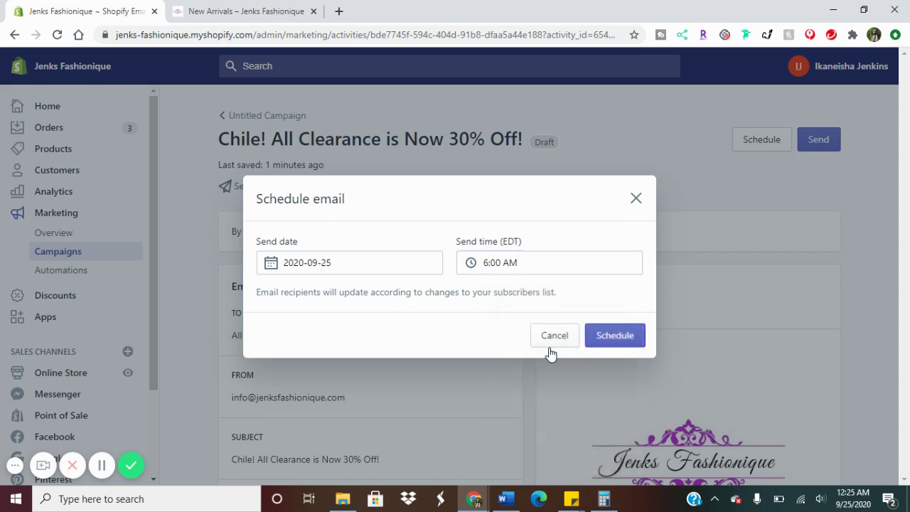
left_click(625, 338)
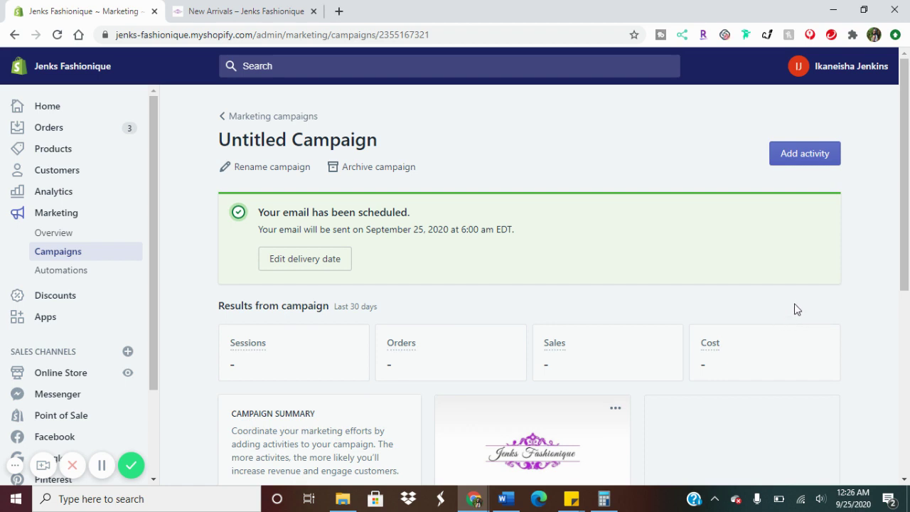
Rename the campaign as 30 Clearance and save the name.
left_click(264, 168)
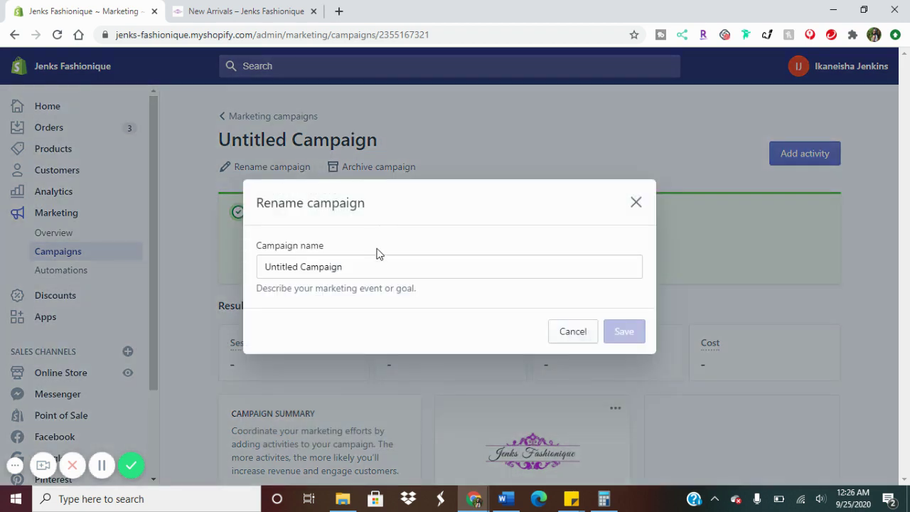
left_click(346, 267)
left_click_drag(345, 267, 252, 272)
type("30 Clearance")
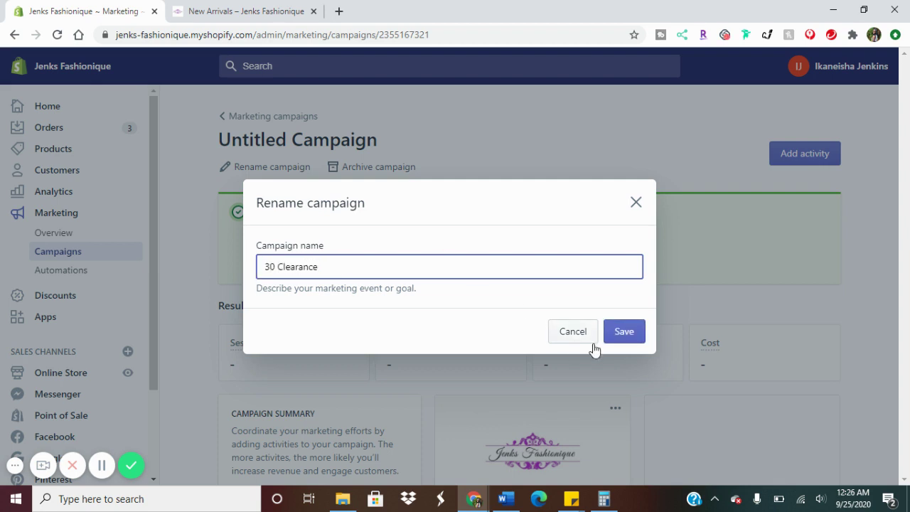
left_click(623, 333)
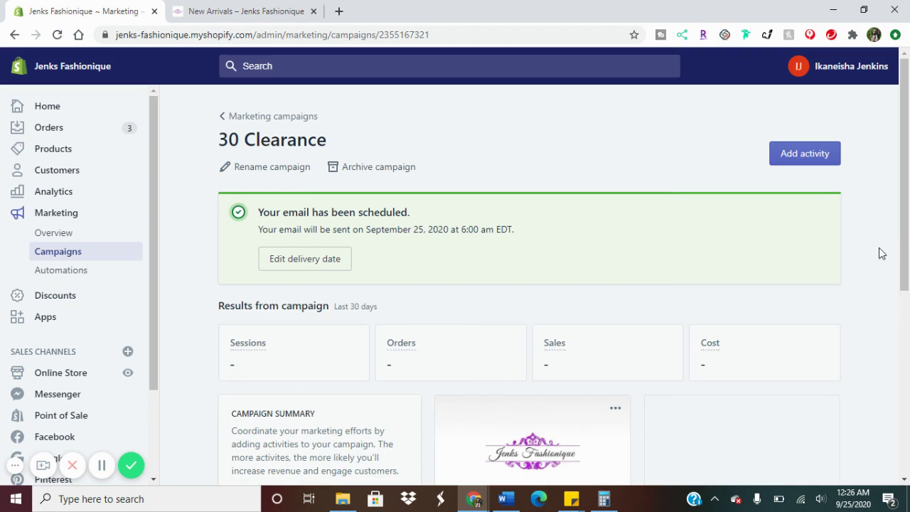
Check the campaign summary and scheduled email, and add another Shopify Email activity to the campaign.
scroll(879, 252, "down", 4)
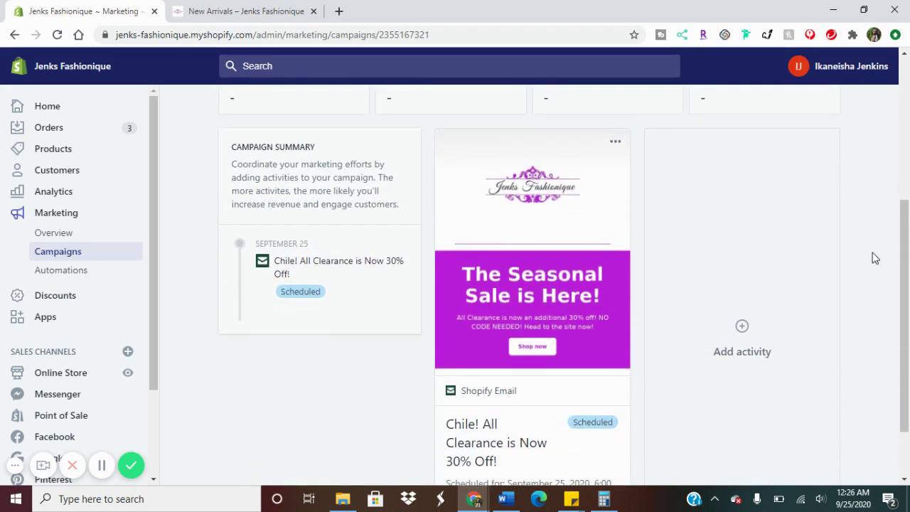
scroll(874, 258, "up", 2)
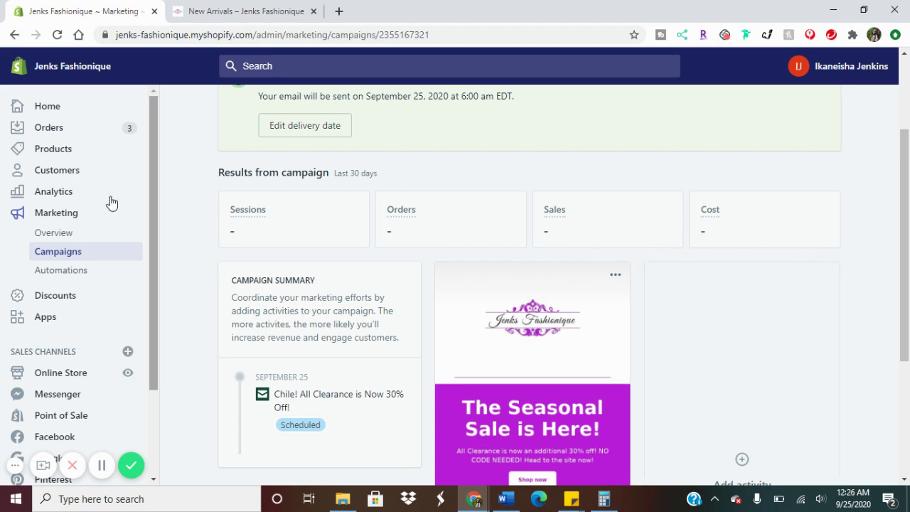
scroll(258, 231, "down", 2)
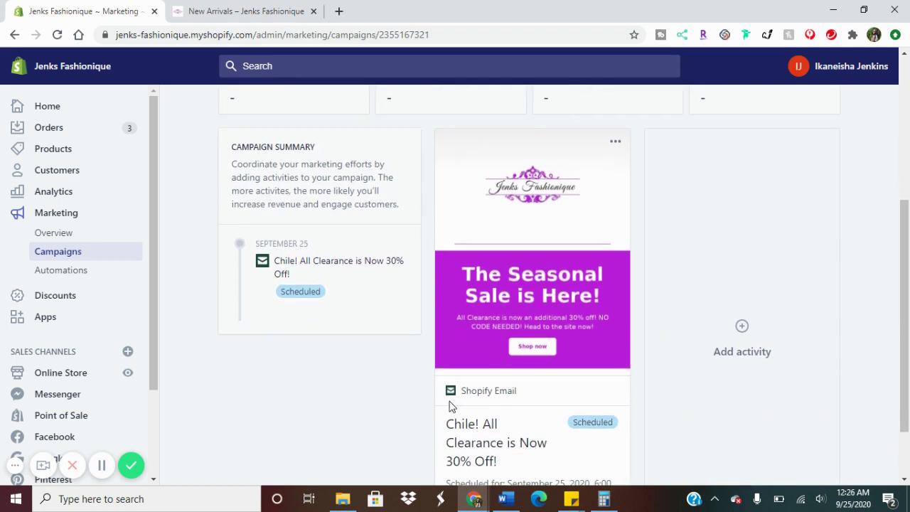
scroll(671, 351, "down", 1)
scroll(671, 350, "down", 1)
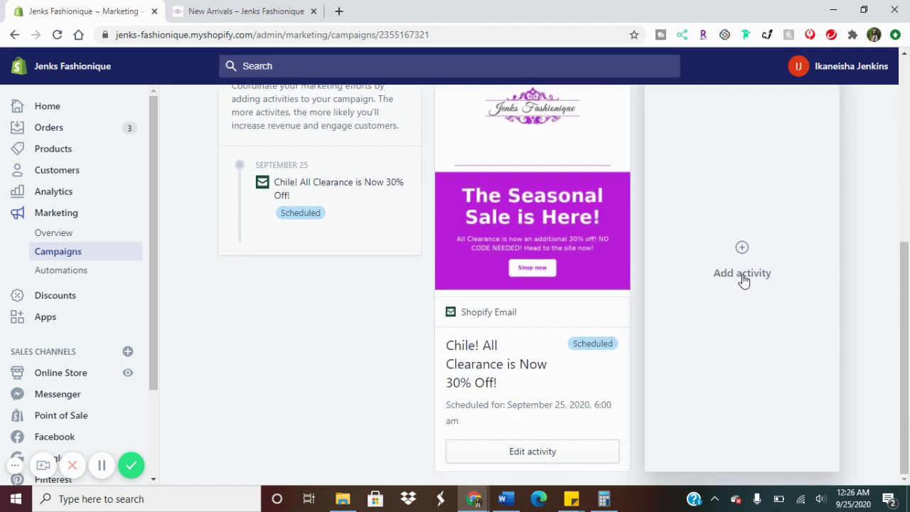
left_click(742, 273)
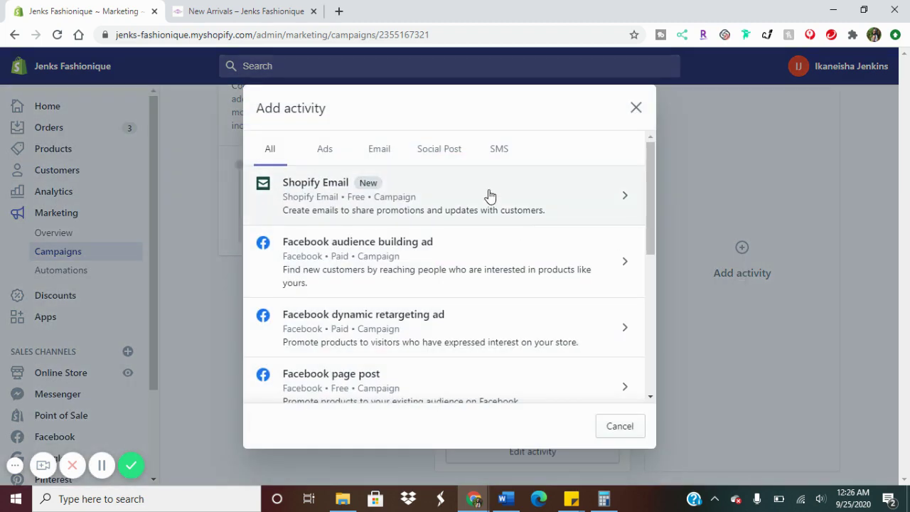
left_click(488, 195)
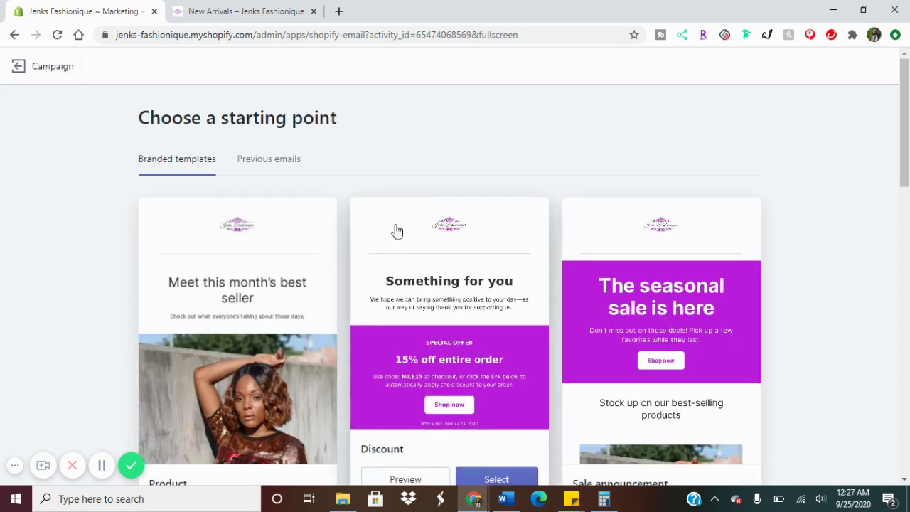
Create the new email from the branded Discount template and look over its greeting and special offer section.
scroll(482, 237, "down", 3)
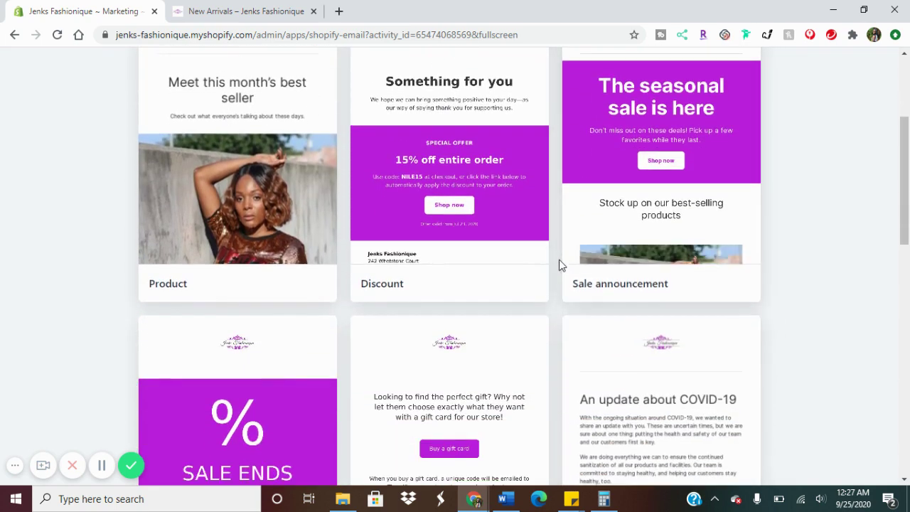
scroll(548, 264, "down", 1)
scroll(548, 265, "up", 3)
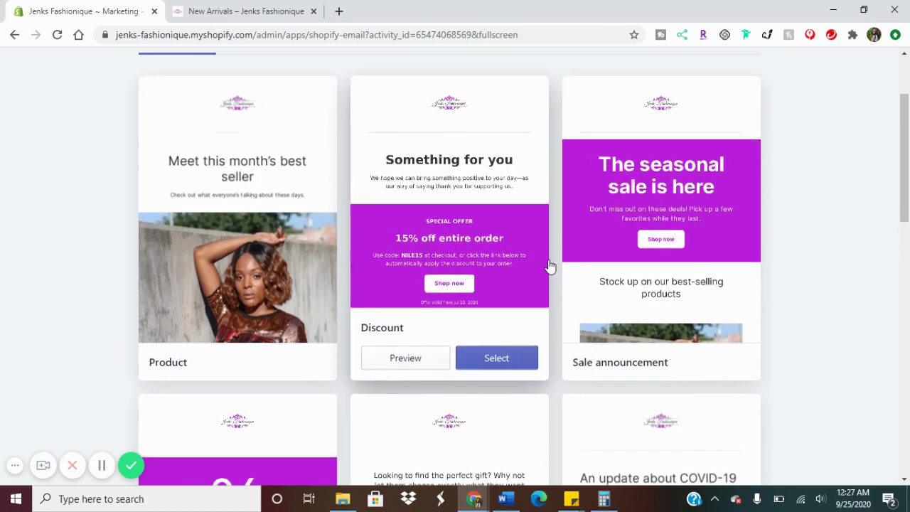
left_click(495, 416)
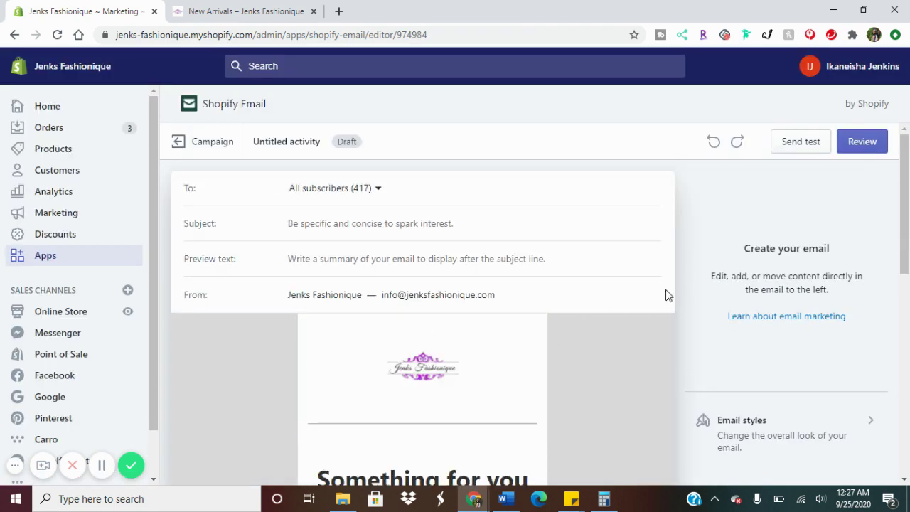
scroll(647, 331, "down", 3)
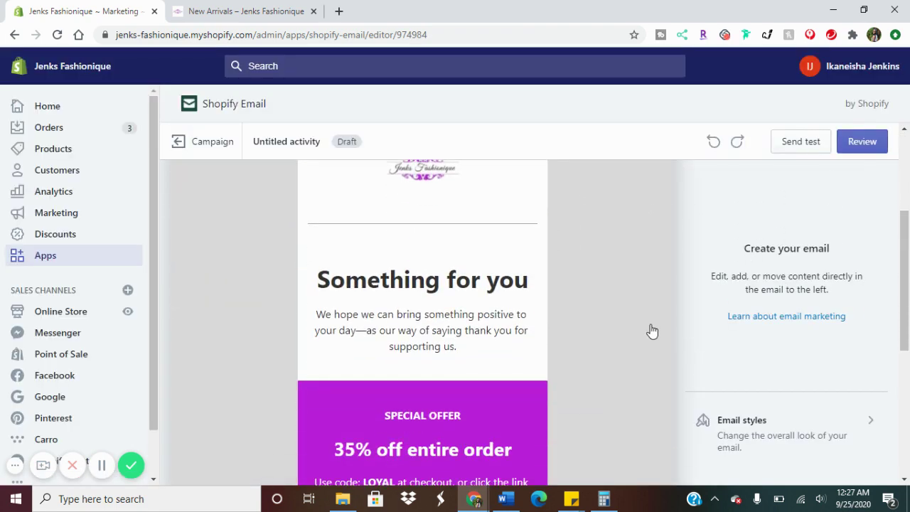
scroll(648, 332, "down", 2)
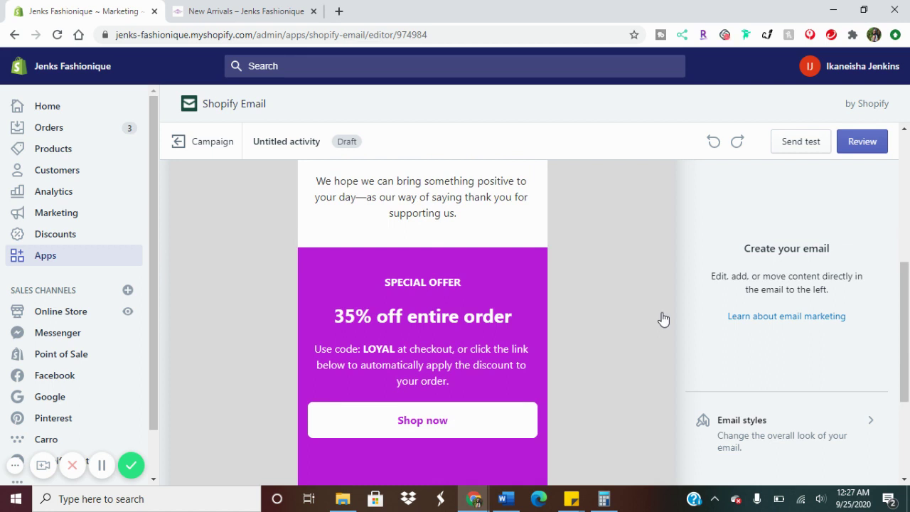
Give the new discount email the subject Test and the preview text Testing out something.
left_click(867, 141)
left_click(861, 142)
scroll(670, 277, "down", 3)
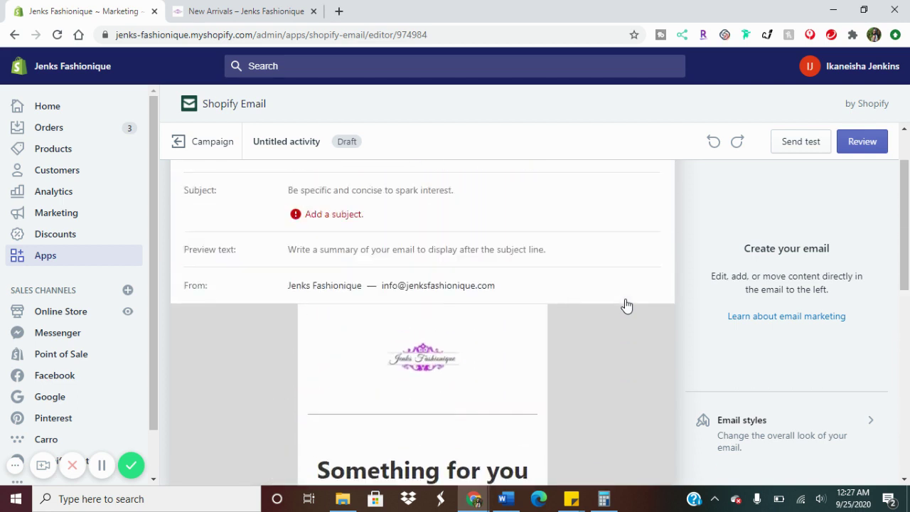
left_click(340, 270)
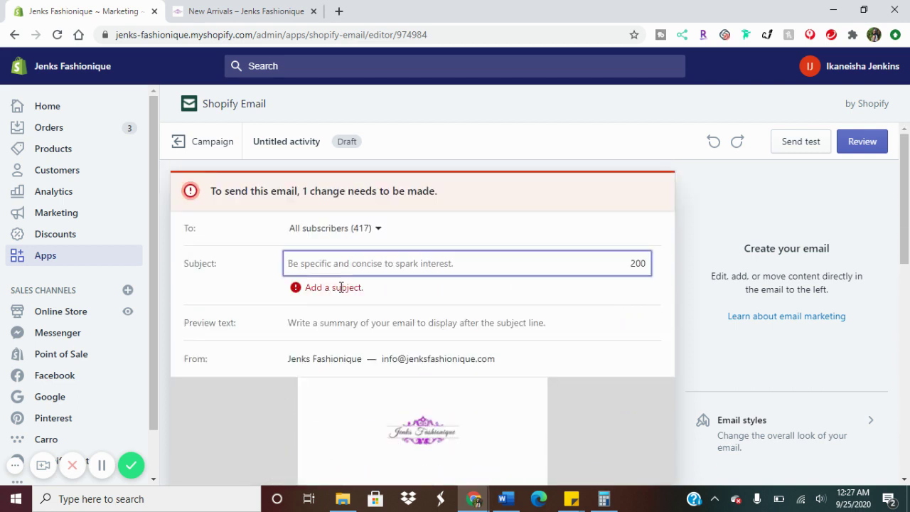
type("Test")
key("Tab")
type("TE")
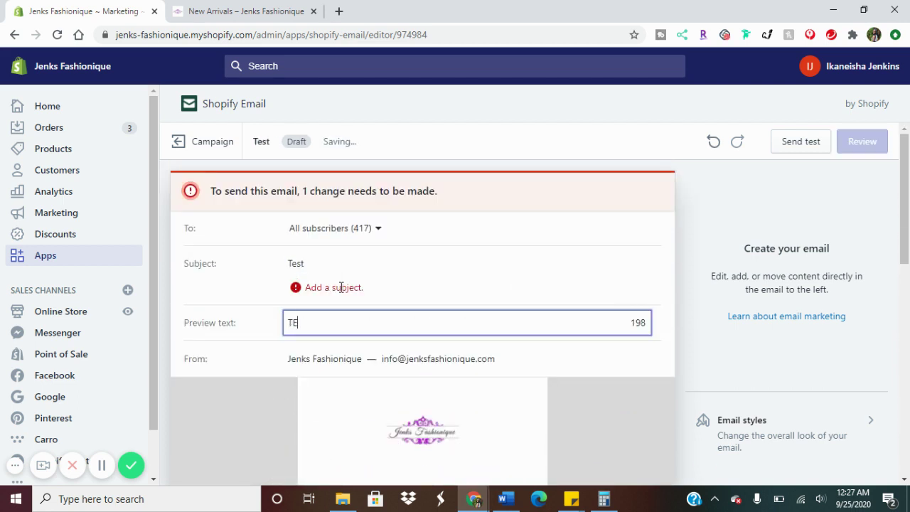
type("sting out something")
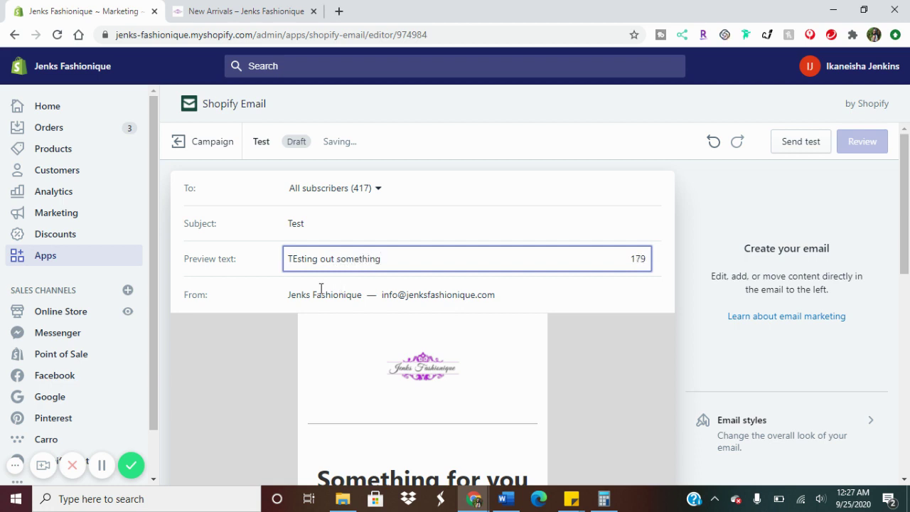
left_click_drag(301, 259, 292, 259)
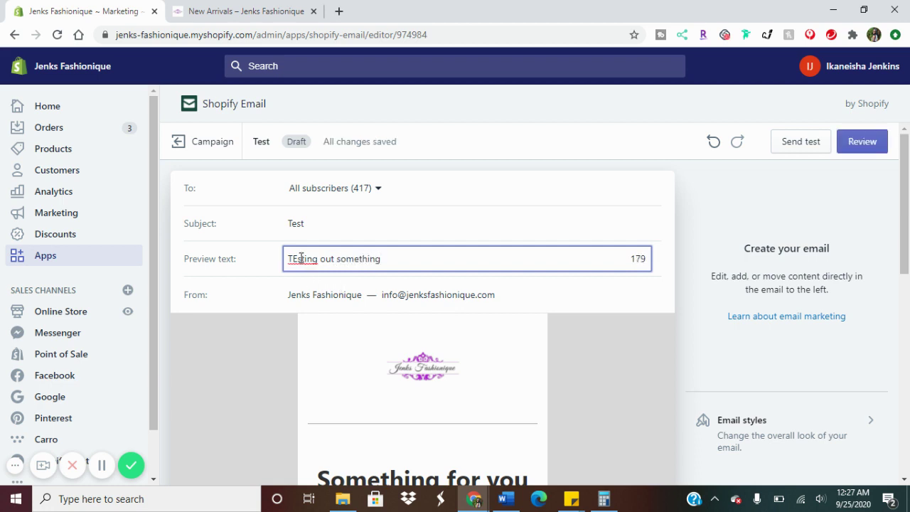
key("BackSpace")
type("es")
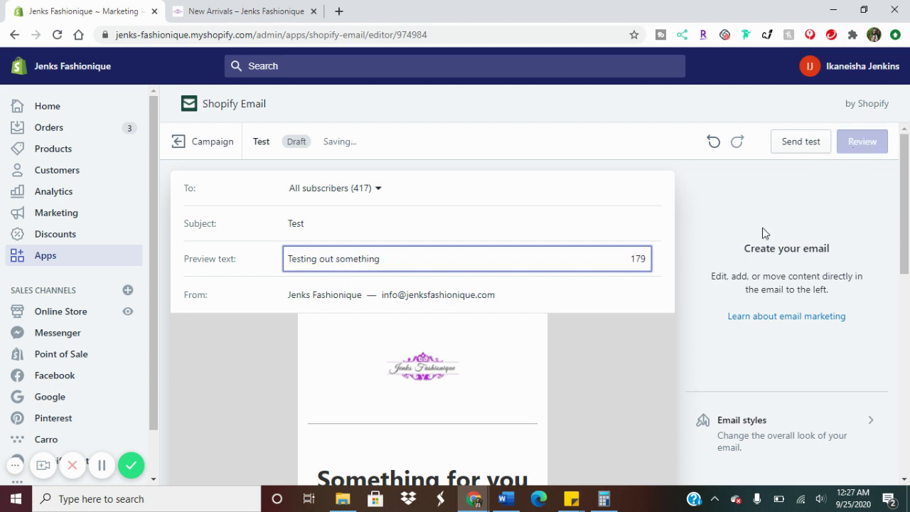
left_click(686, 317)
Submit the Test email for review and check its details and desktop preview.
left_click(856, 145)
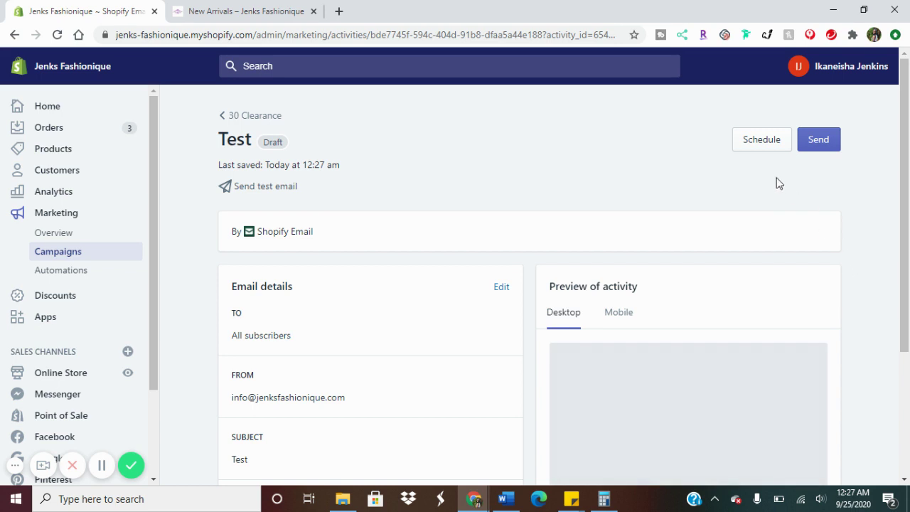
scroll(767, 165, "down", 5)
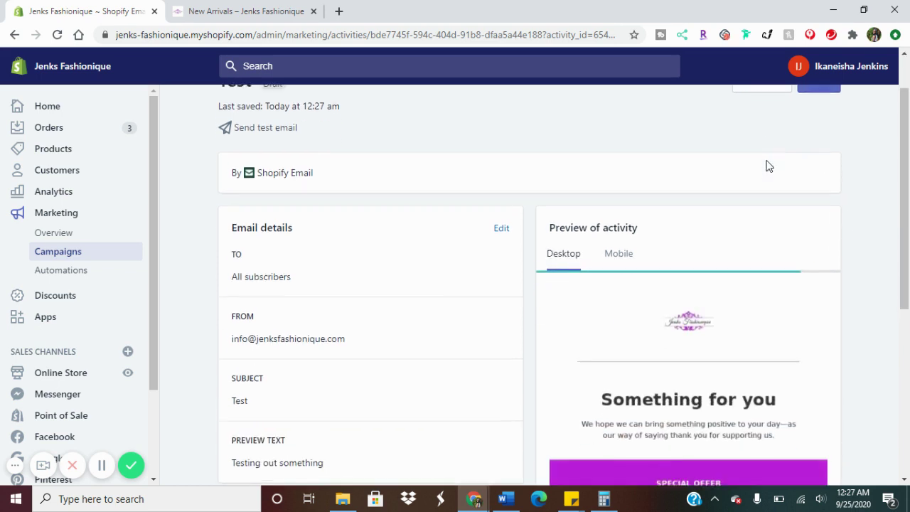
scroll(828, 190, "up", 5)
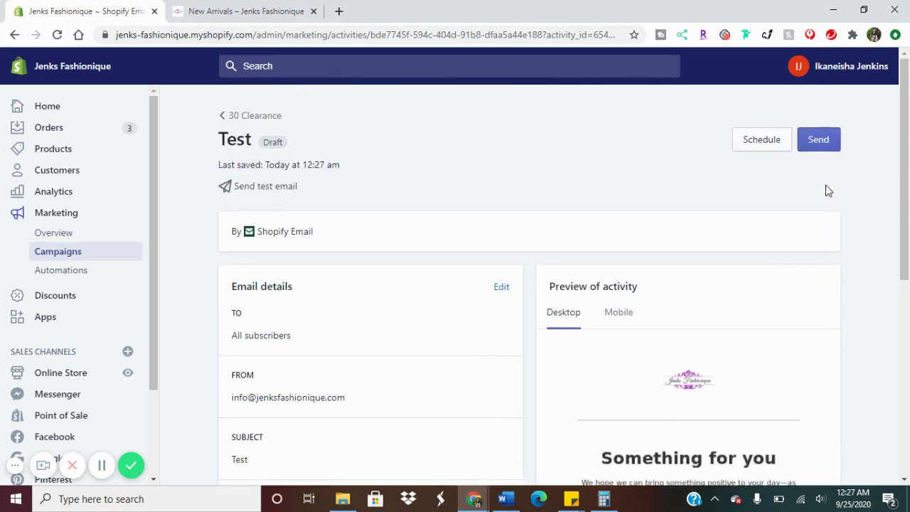
Schedule the Test email to be sent on 2020-10-02 at 6:00 AM.
left_click(756, 143)
left_click(391, 262)
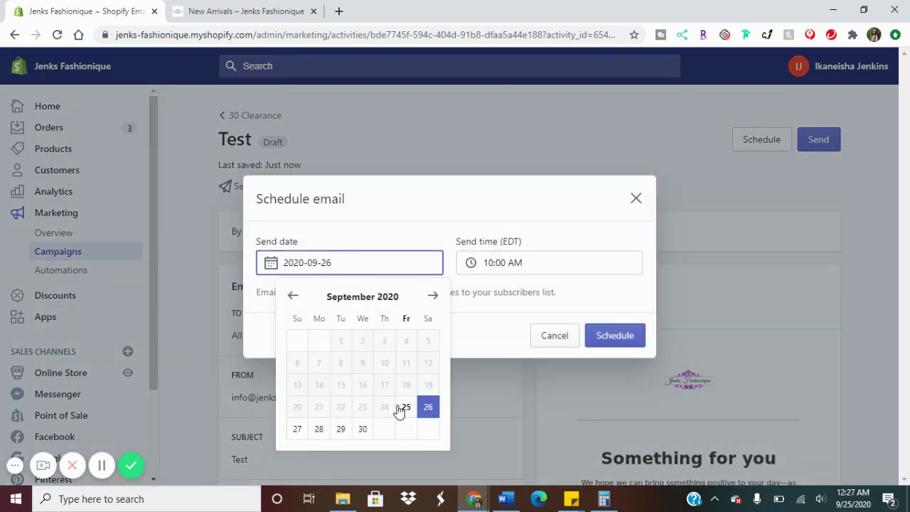
left_click(433, 297)
left_click(405, 344)
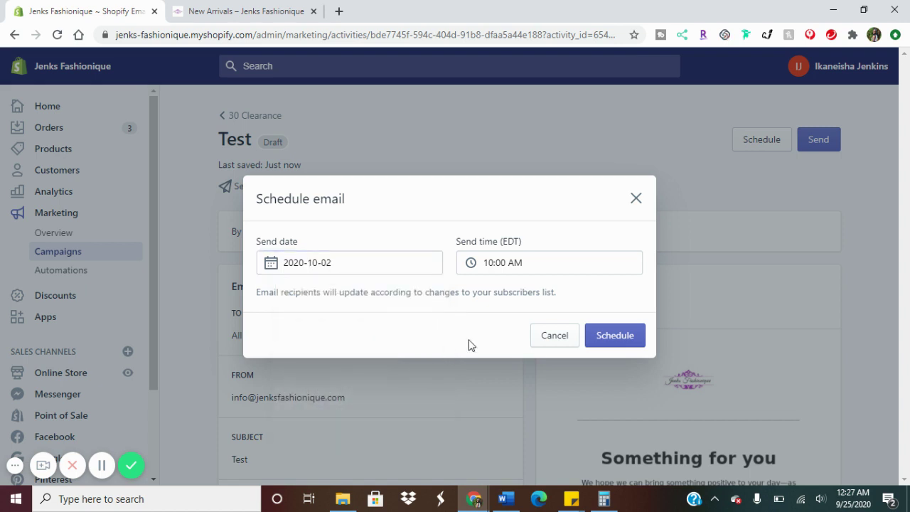
left_click(522, 264)
scroll(523, 369, "down", 3)
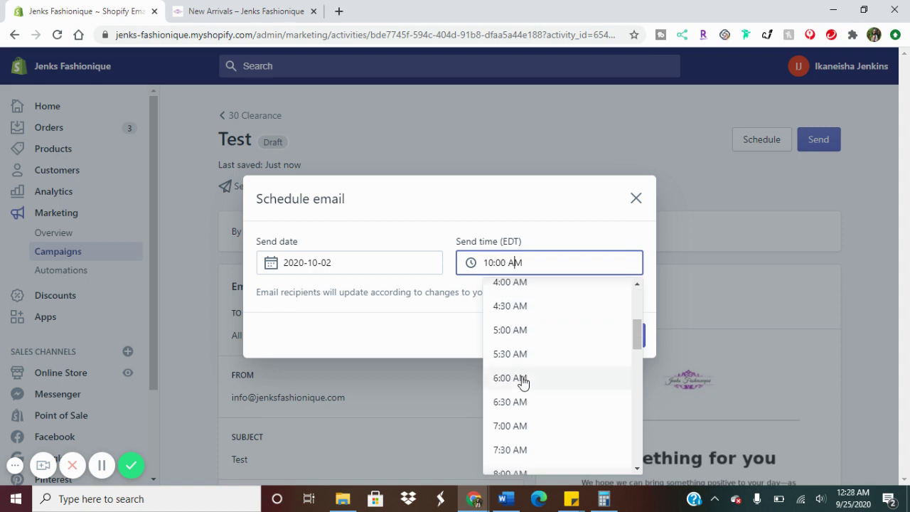
left_click(519, 378)
left_click(612, 335)
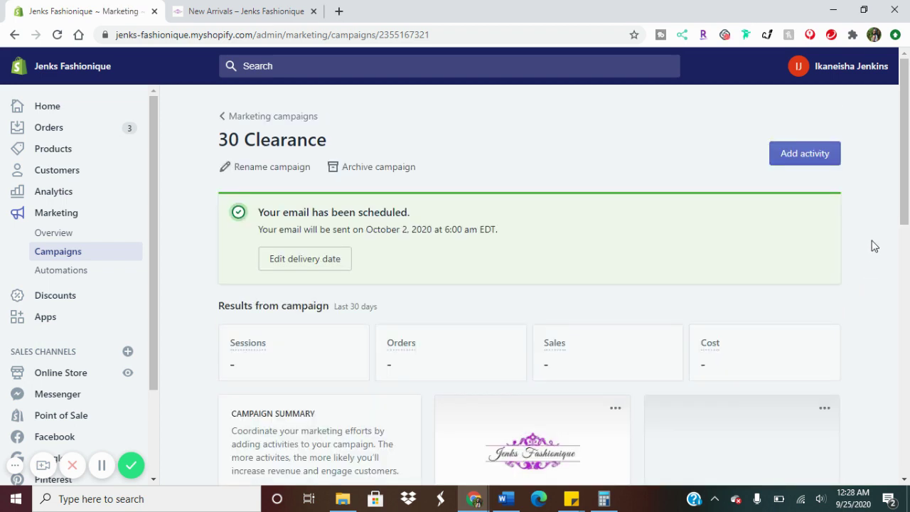
Examine the 30 Clearance campaign's results section, summary timeline, both scheduled email activities and the option for adding another activity.
scroll(874, 245, "down", 5)
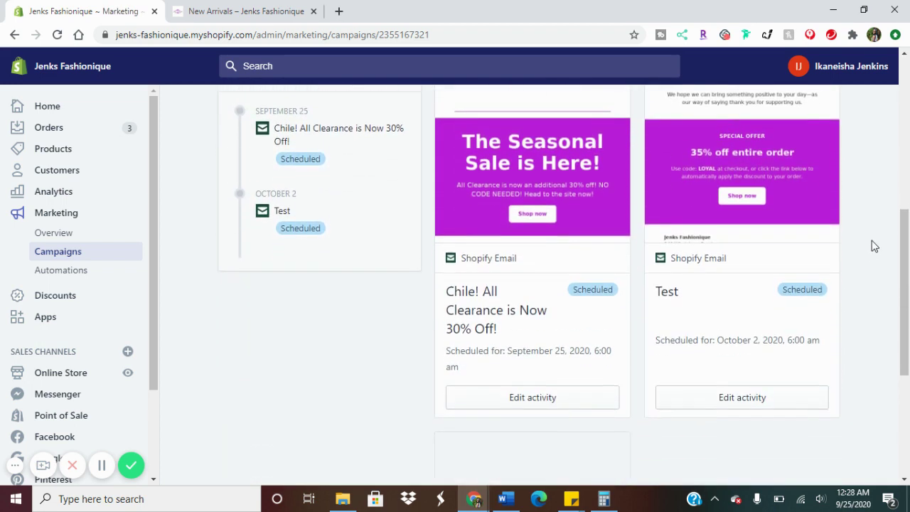
scroll(874, 246, "down", 1)
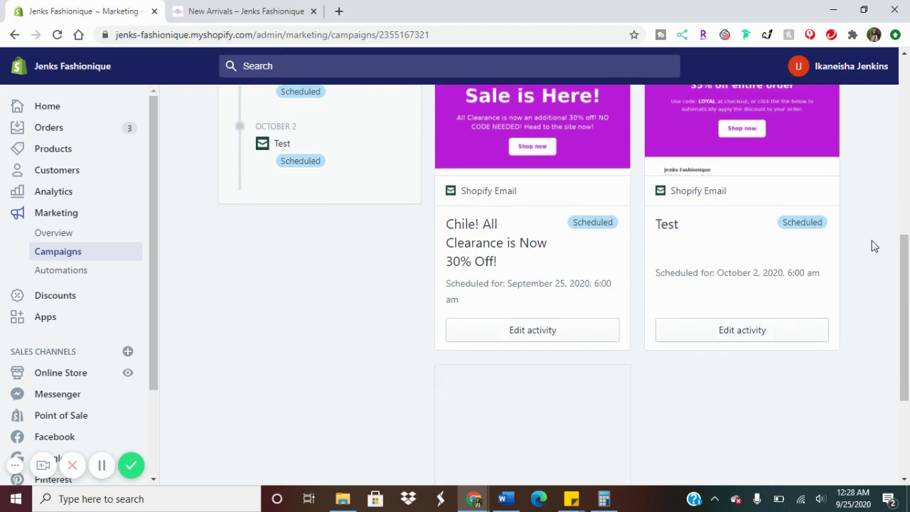
scroll(874, 246, "up", 3)
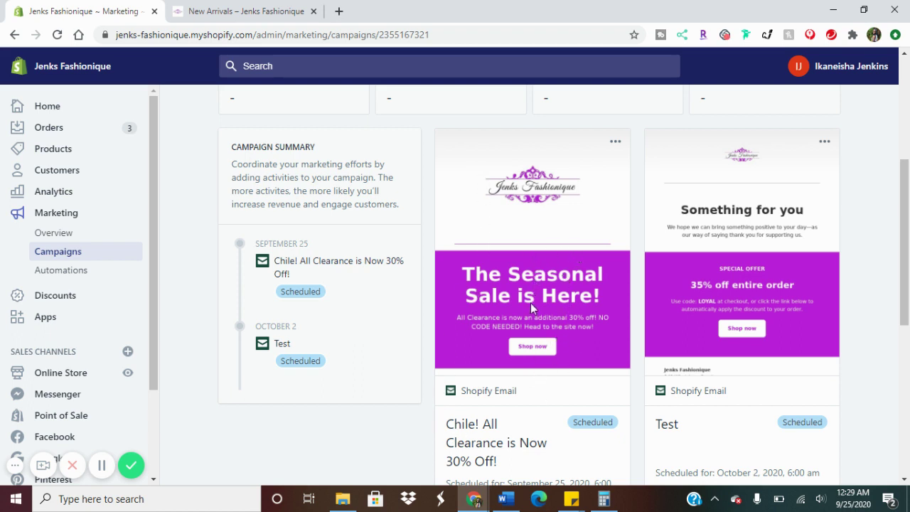
scroll(533, 334, "down", 2)
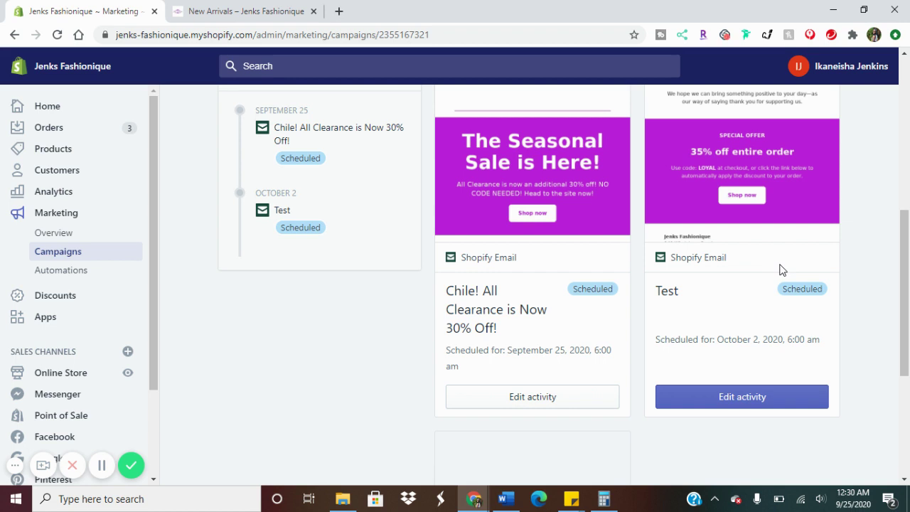
scroll(788, 286, "down", 4)
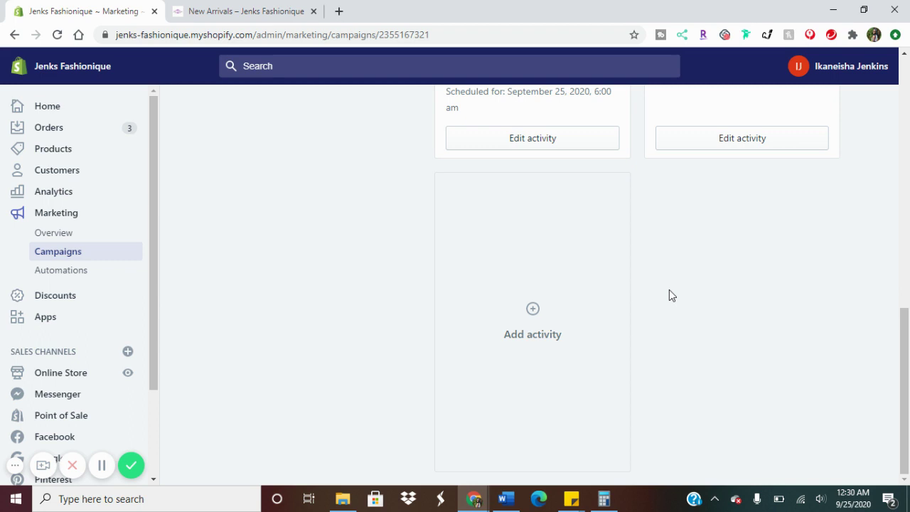
scroll(669, 290, "up", 4)
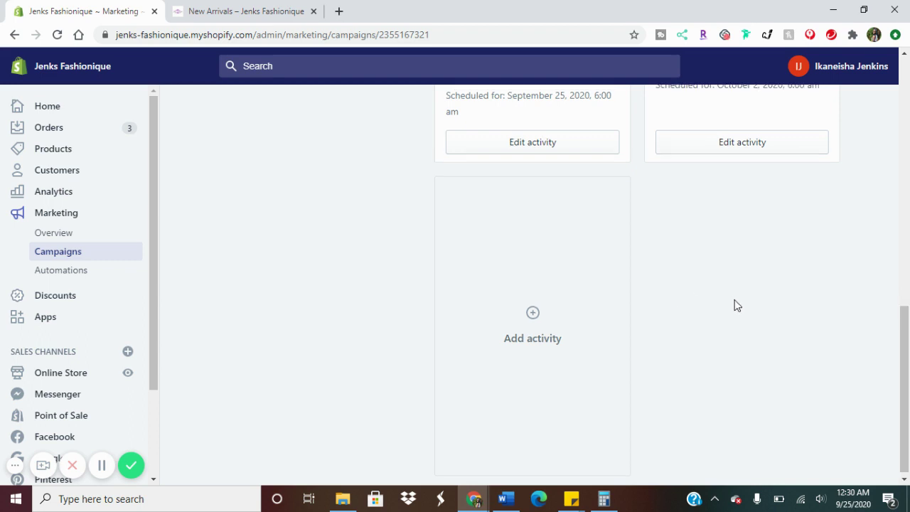
scroll(834, 291, "up", 1)
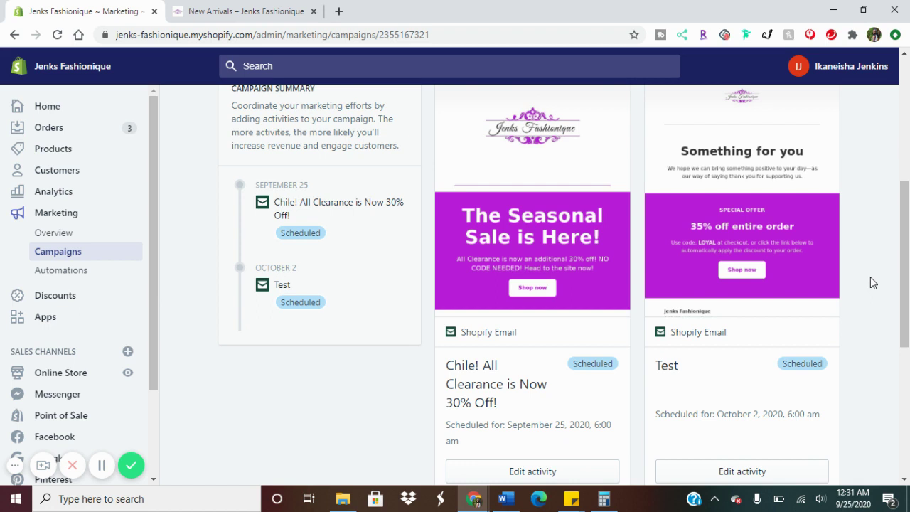
scroll(870, 277, "up", 3)
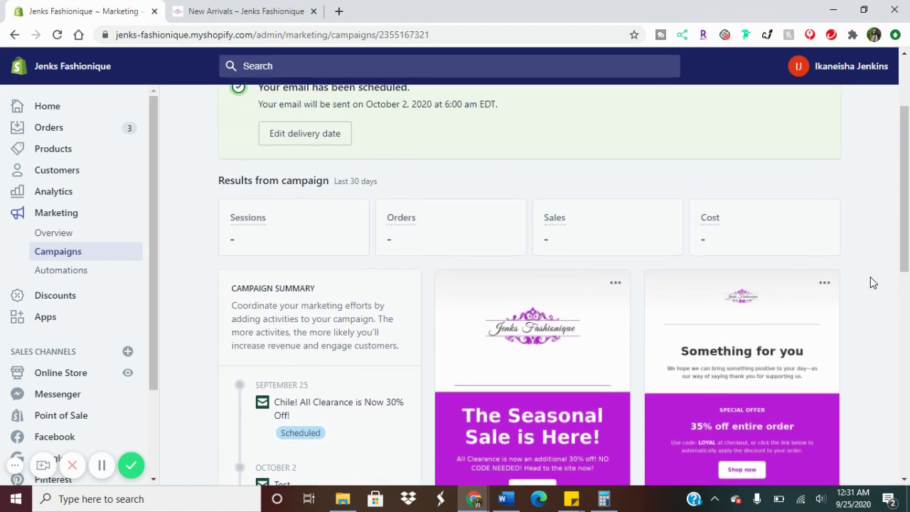
scroll(870, 277, "down", 3)
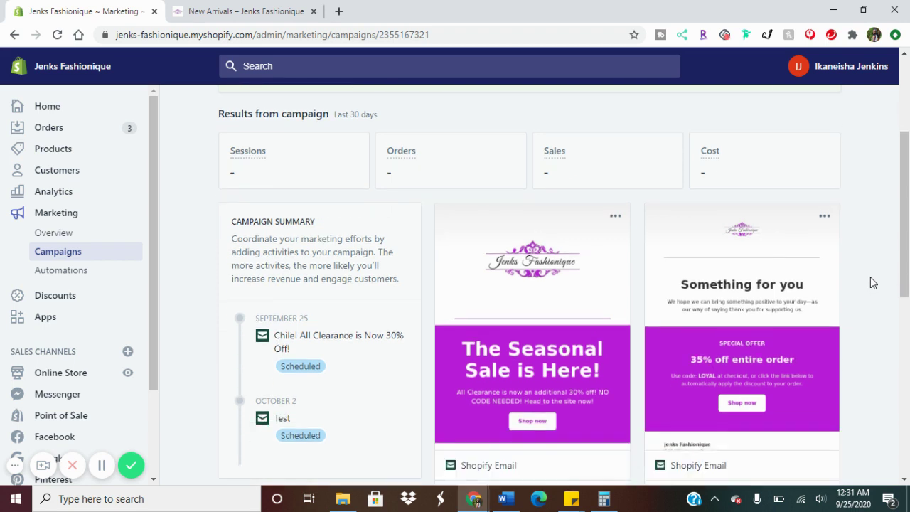
scroll(872, 282, "up", 3)
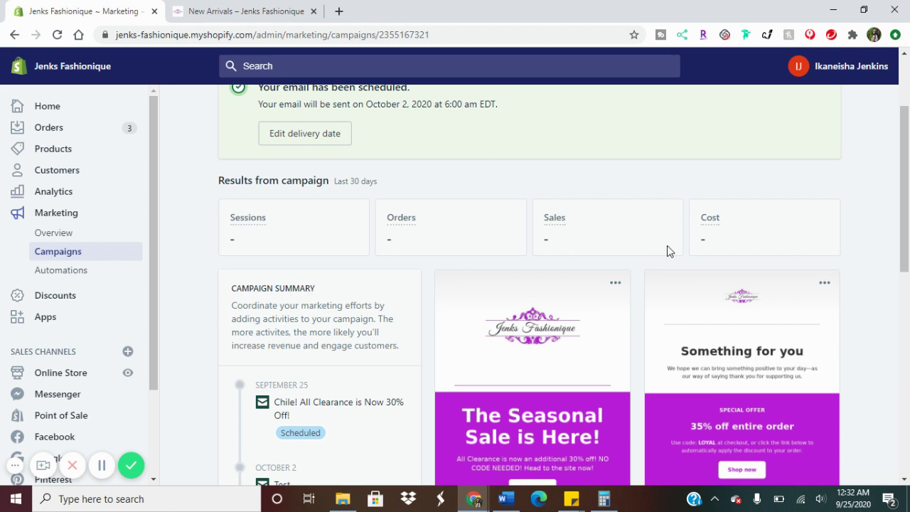
left_click(72, 465)
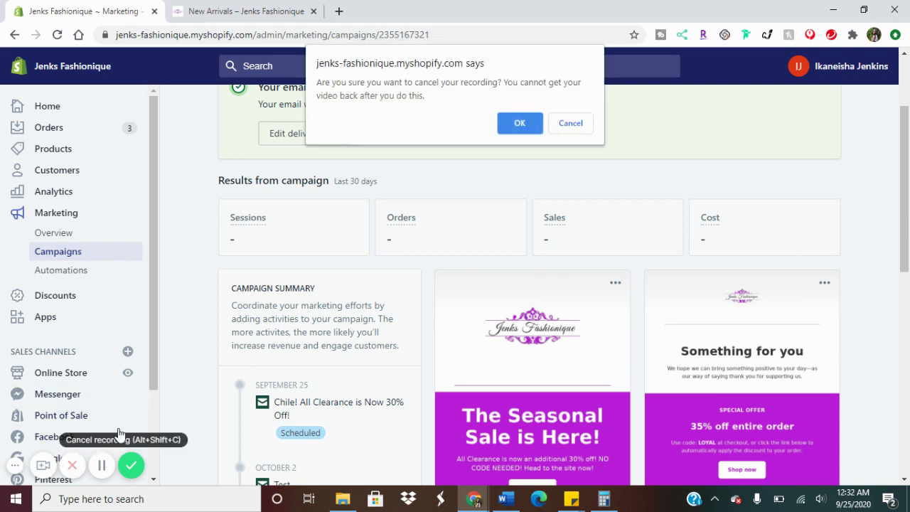
left_click(570, 122)
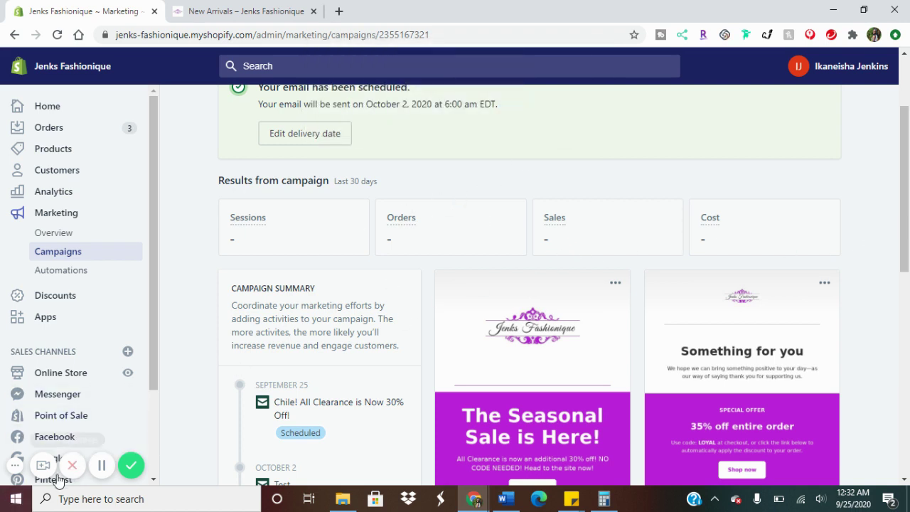